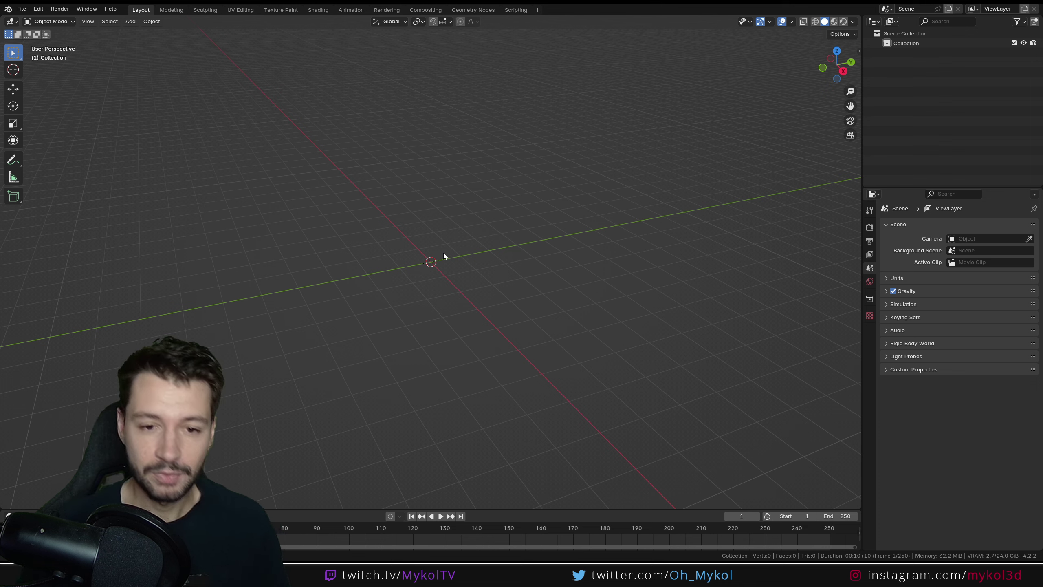
- Add a plane at the origin and view it in Material Preview shading
{"action": "key", "text": "shift"}
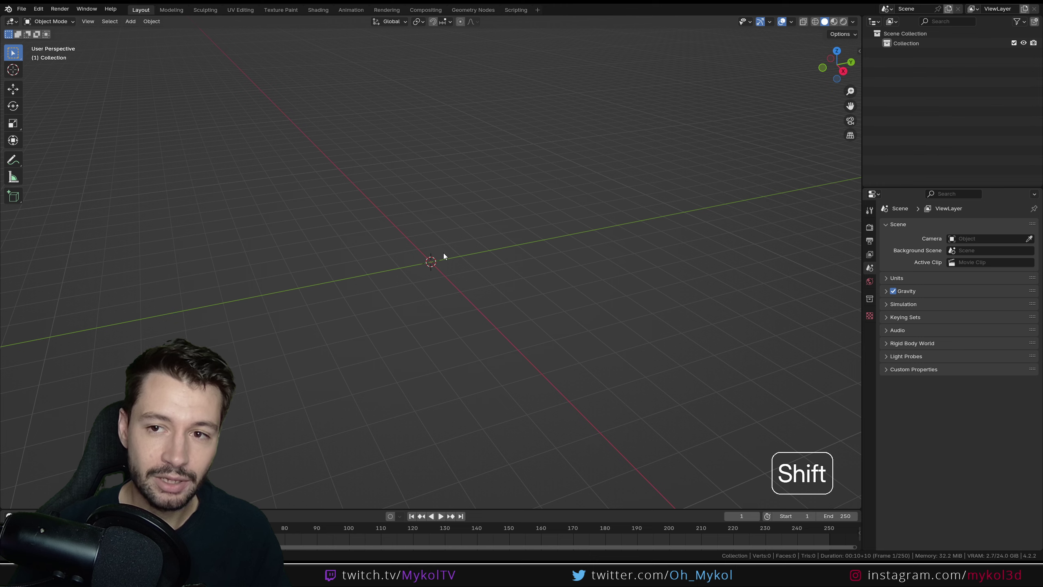
{"action": "key", "text": "shift+a"}
{"action": "left_click", "coordinate": [480, 253]}
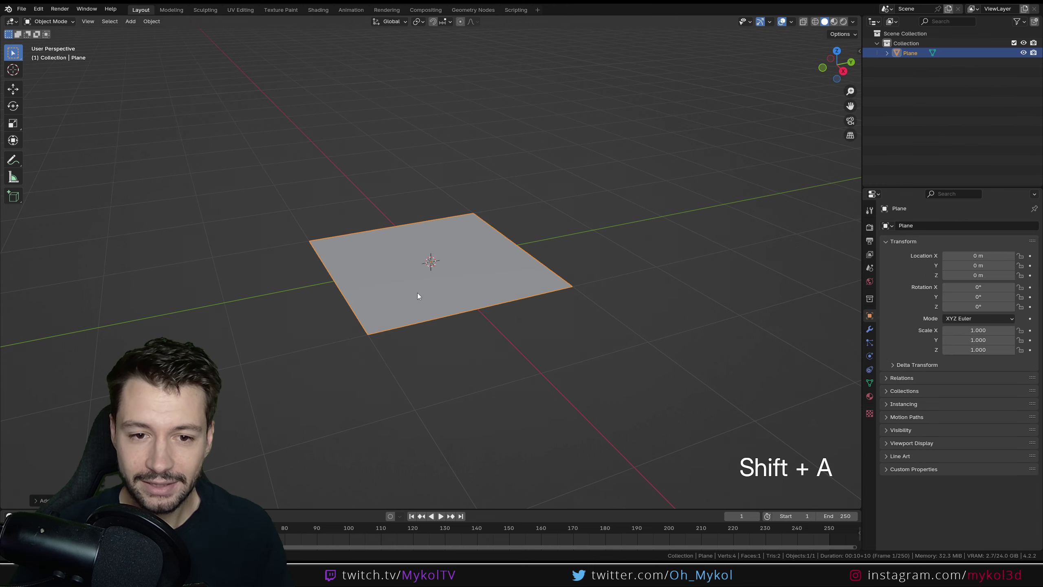
{"action": "mouse_move", "coordinate": [417, 295]}
{"action": "middle_mouse_down"}
{"action": "mouse_move", "coordinate": [494, 312]}
{"action": "mouse_move", "coordinate": [490, 332]}
{"action": "middle_mouse_up"}
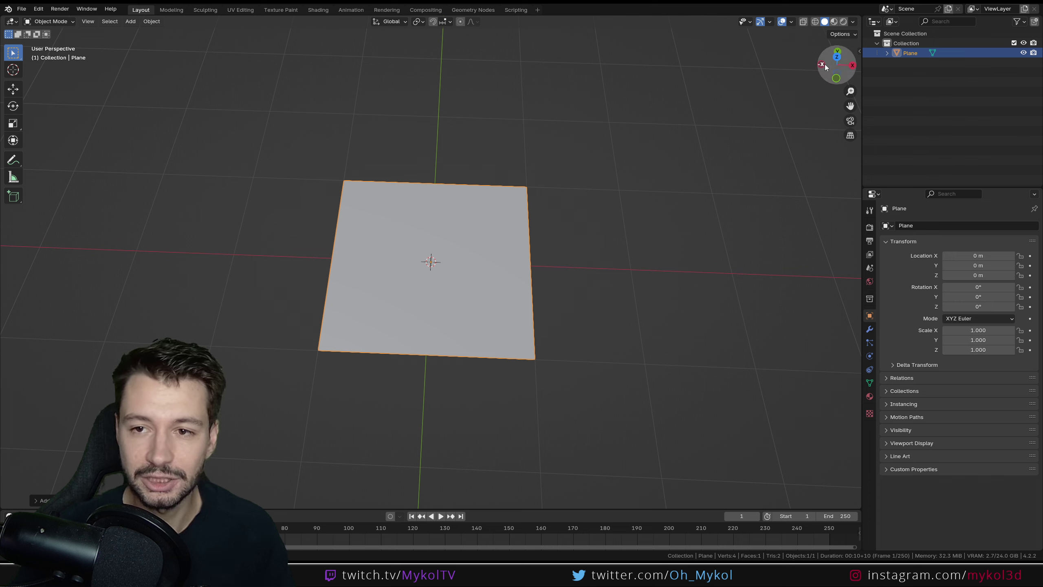
{"action": "left_click", "coordinate": [833, 23]}
- Turn the widened right-hand area into a Shader Editor and create Material.001 for the plane
{"action": "left_click_drag", "start_coordinate": [862, 177], "coordinate": [660, 176]}
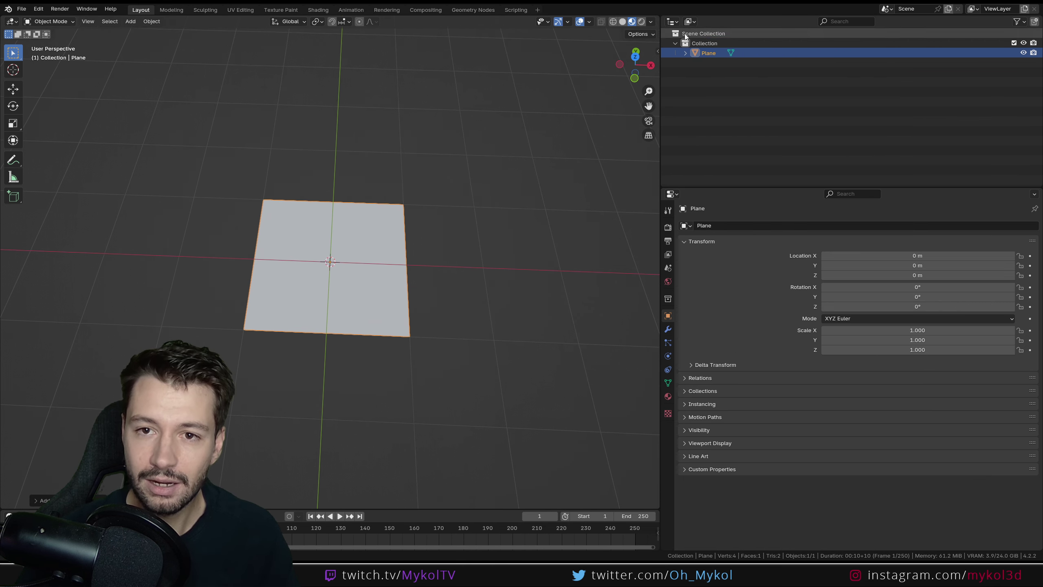
{"action": "left_click", "coordinate": [673, 21]}
{"action": "left_click", "coordinate": [341, 113]}
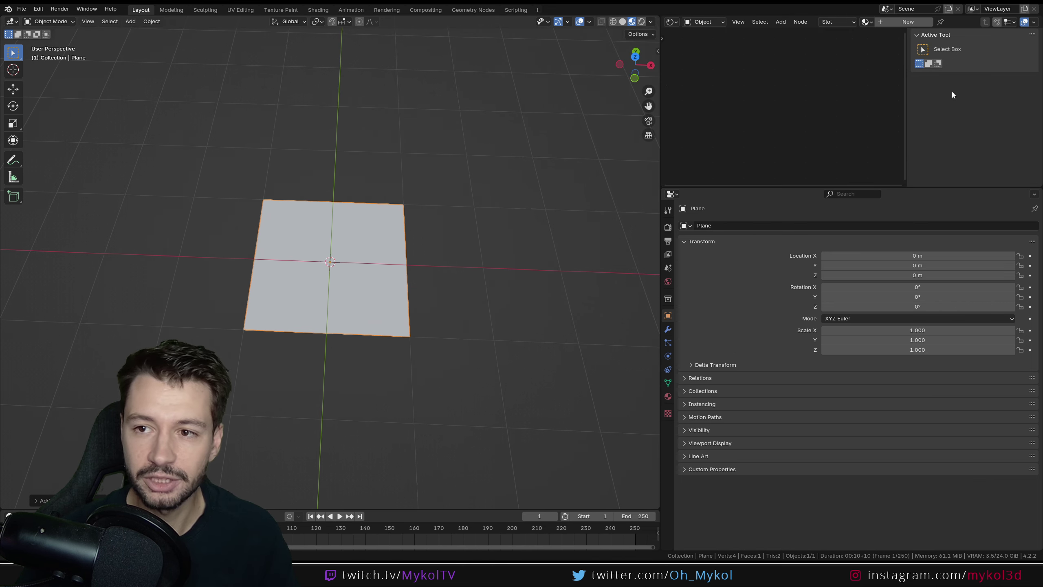
{"action": "left_click_drag", "start_coordinate": [907, 92], "coordinate": [1042, 92]}
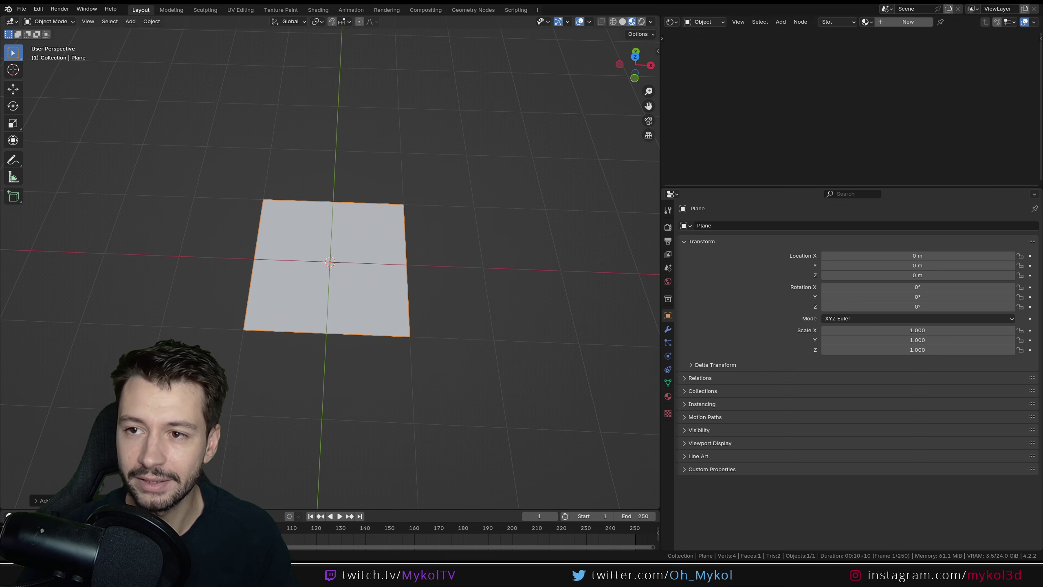
{"action": "left_click", "coordinate": [903, 23]}
- Set the Principled BSDF Metallic value to 1.000
{"action": "left_click_drag", "start_coordinate": [834, 185], "coordinate": [843, 353]}
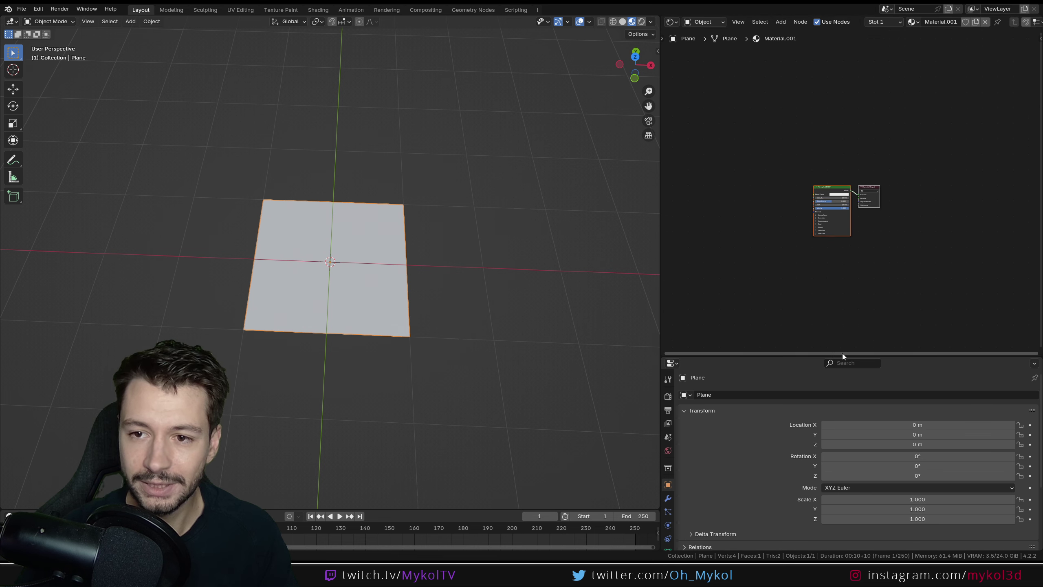
{"action": "scroll", "coordinate": [848, 241], "scroll_direction": "up", "scroll_amount": 3}
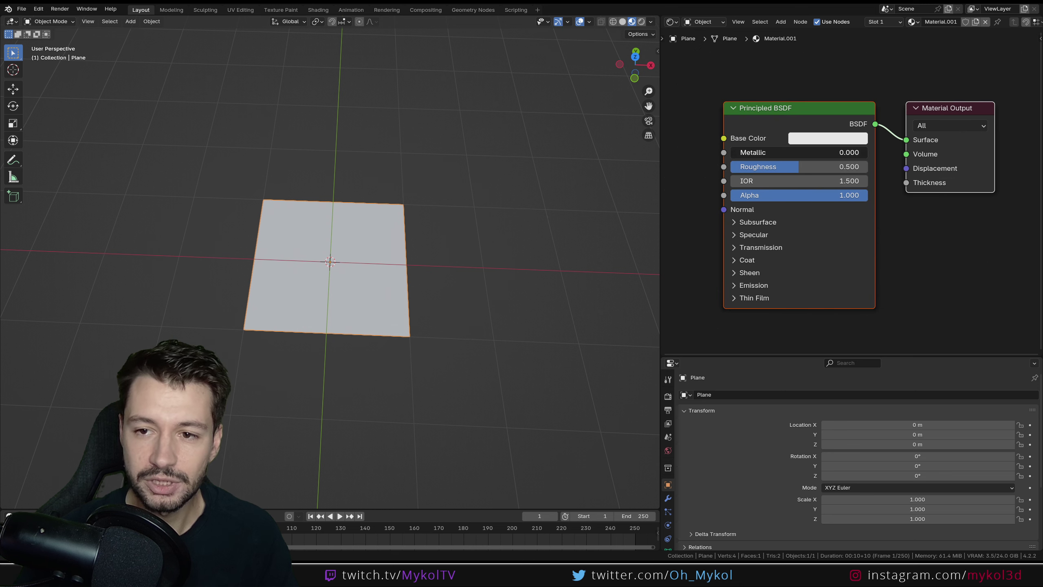
{"action": "left_click_drag", "start_coordinate": [760, 152], "coordinate": [862, 152]}
{"action": "scroll", "coordinate": [372, 297], "scroll_direction": "up", "scroll_amount": 4}
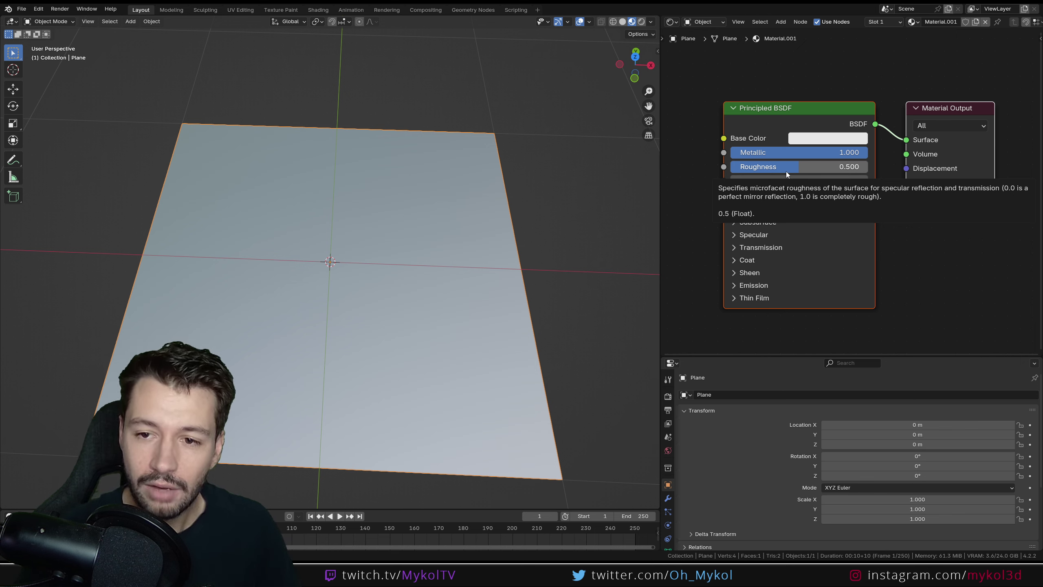
- Try Roughness at 0 and 0.5, then settle on about 0.424
{"action": "left_click_drag", "start_coordinate": [786, 172], "coordinate": [735, 172]}
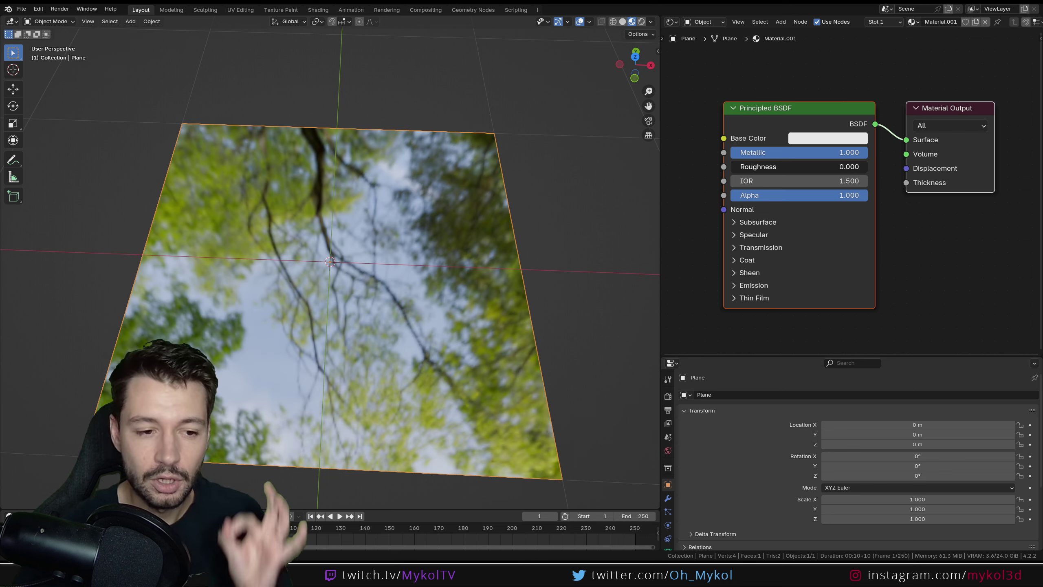
{"action": "left_click_drag", "start_coordinate": [739, 167], "coordinate": [864, 166]}
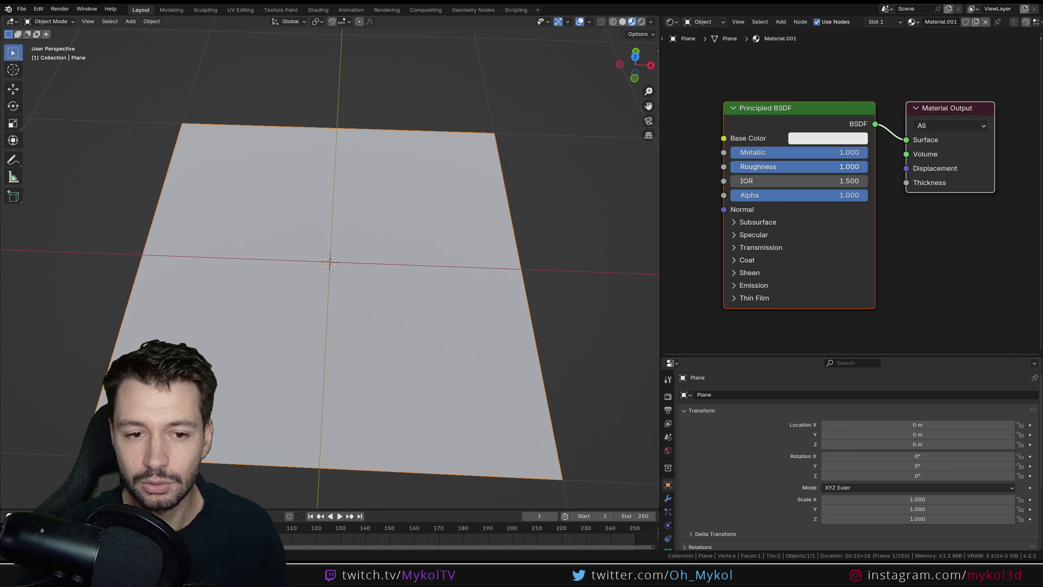
{"action": "left_click", "coordinate": [860, 169]}
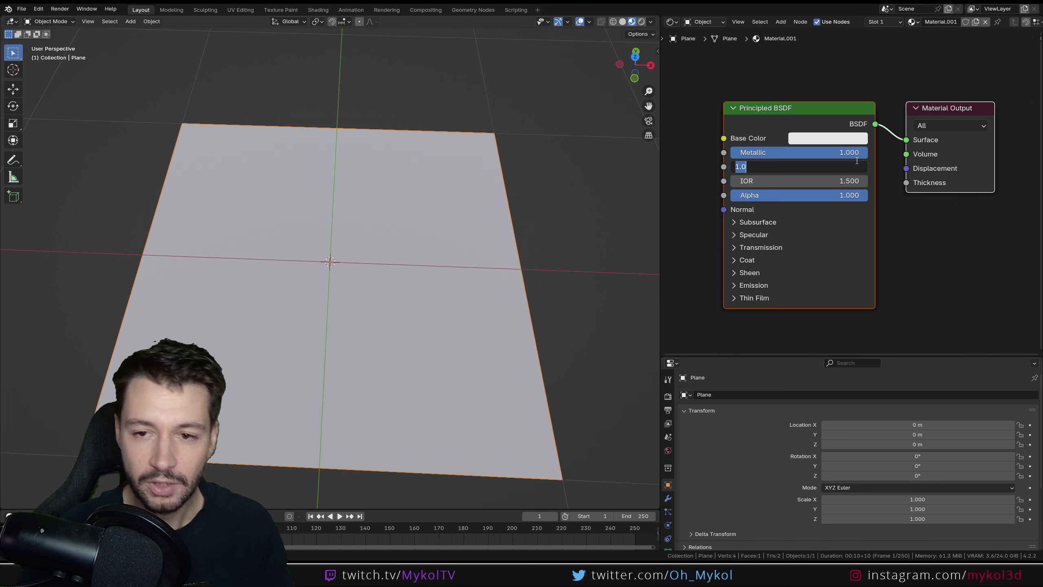
{"action": "type", "text": "0.5"}
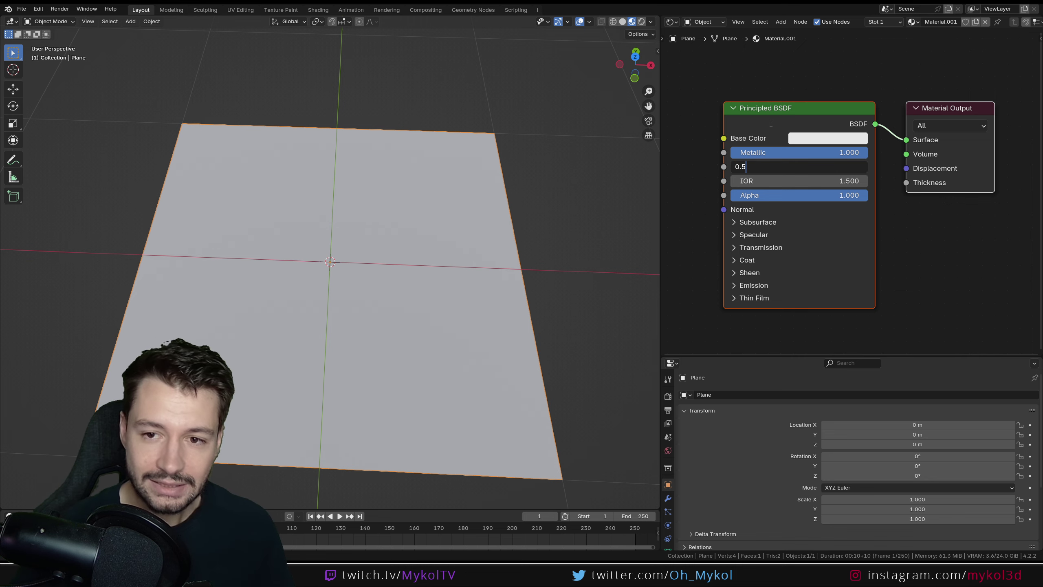
{"action": "key", "text": "Return"}
{"action": "mouse_move", "coordinate": [804, 168]}
{"action": "left_mouse_down"}
{"action": "mouse_move", "coordinate": [765, 167]}
{"action": "mouse_move", "coordinate": [830, 168]}
{"action": "mouse_move", "coordinate": [765, 168]}
{"action": "mouse_move", "coordinate": [830, 168]}
{"action": "mouse_move", "coordinate": [789, 168]}
{"action": "left_mouse_up"}
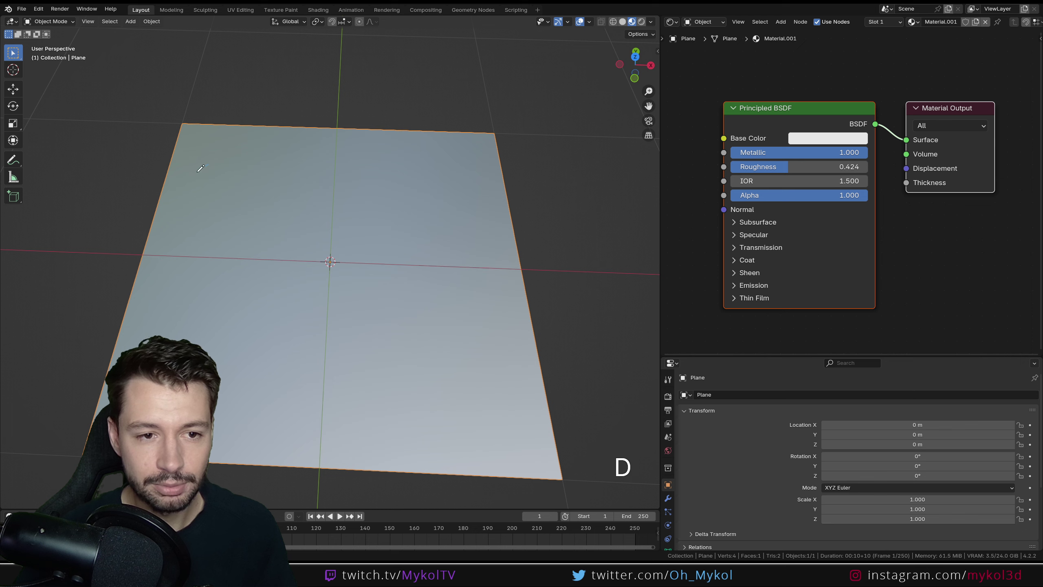
- Sketch annotation strokes and an arrow on the plane, then undo them
{"action": "left_click_drag", "start_coordinate": [208, 165], "coordinate": [272, 187]}
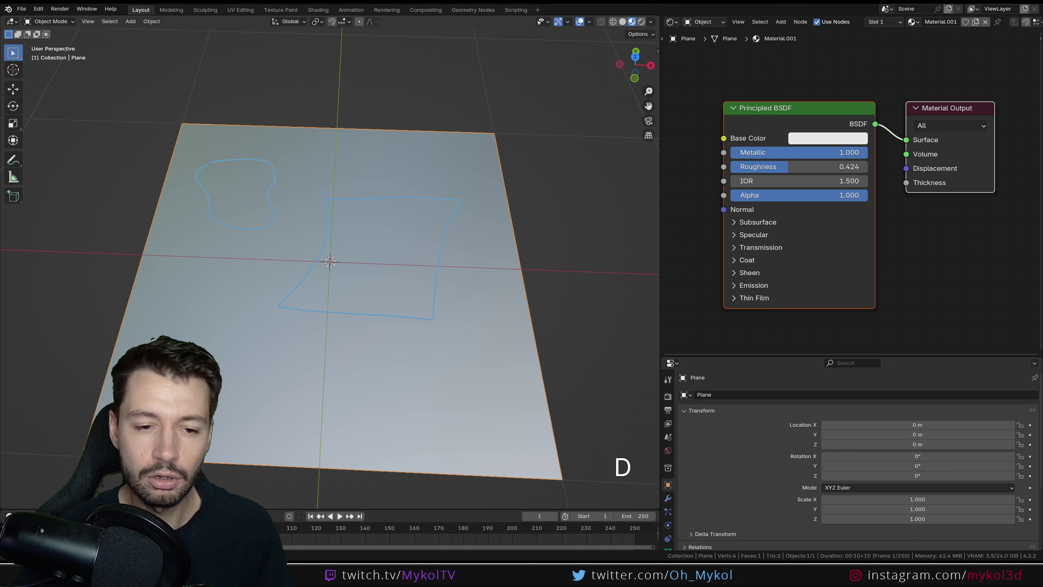
{"action": "left_click_drag", "start_coordinate": [227, 380], "coordinate": [394, 382]}
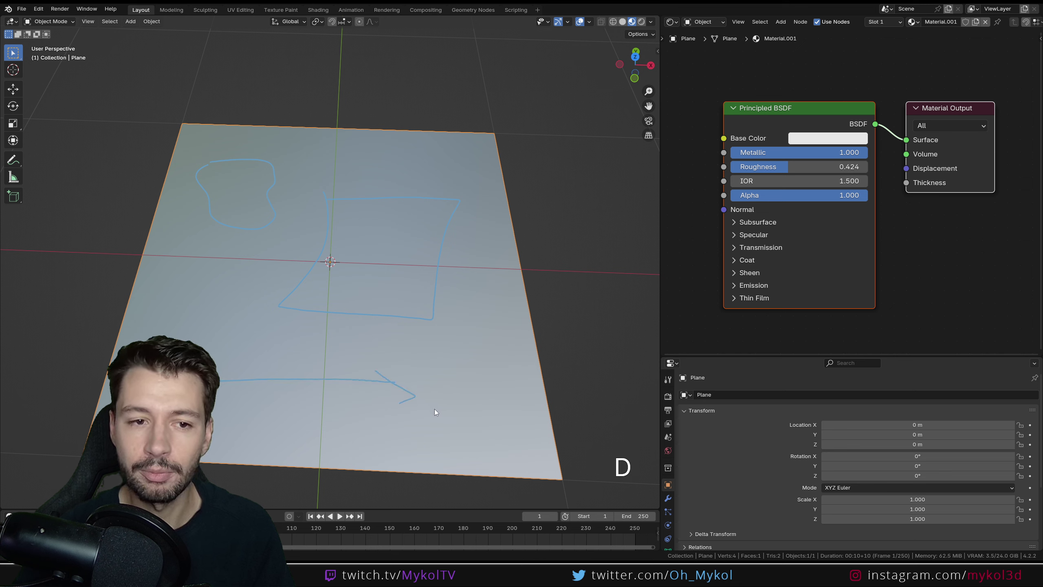
{"action": "key", "text": "ctrl+z"}
{"action": "key", "text": "ctrl+z"}
{"action": "key", "text": "ctrl+z"}
{"action": "key", "text": "ctrl+z"}
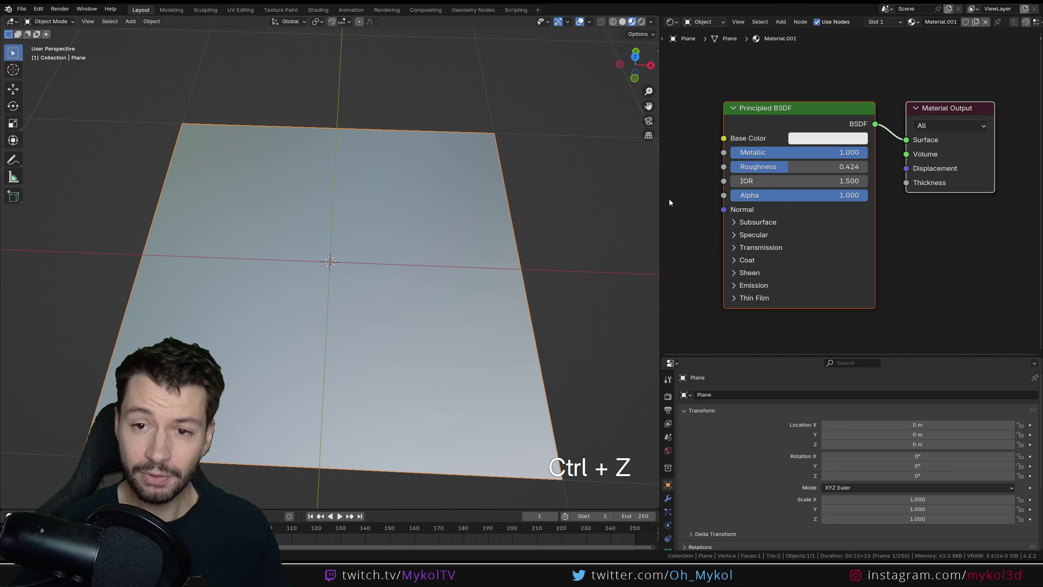
- Recentre the node view and bring up the GREYSCALE_VALUE folder in File Explorer
{"action": "middle_click_drag", "start_coordinate": [689, 191], "coordinate": [754, 199]}
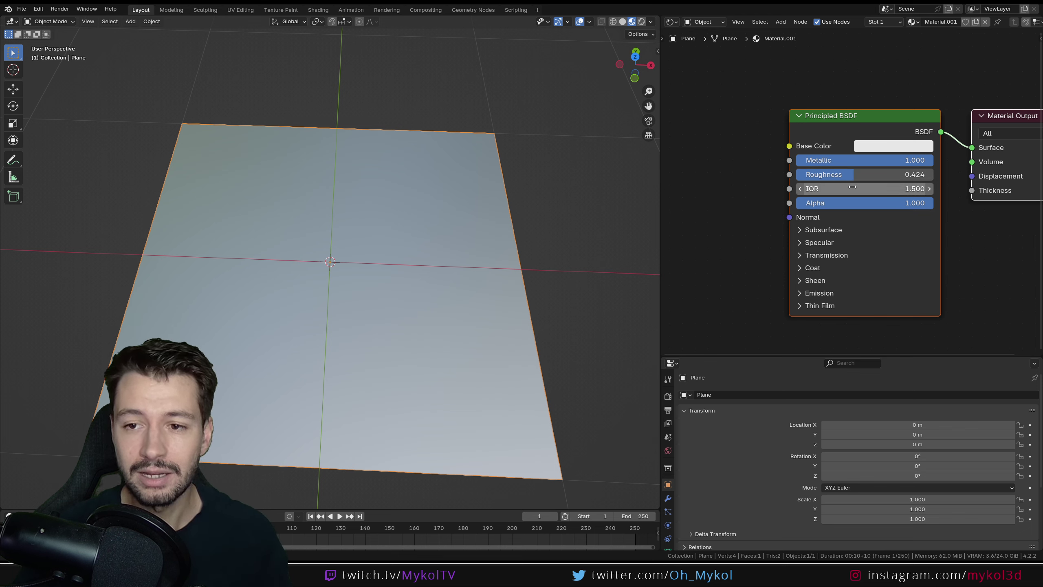
{"action": "scroll", "coordinate": [842, 181], "scroll_direction": "down", "scroll_amount": 1}
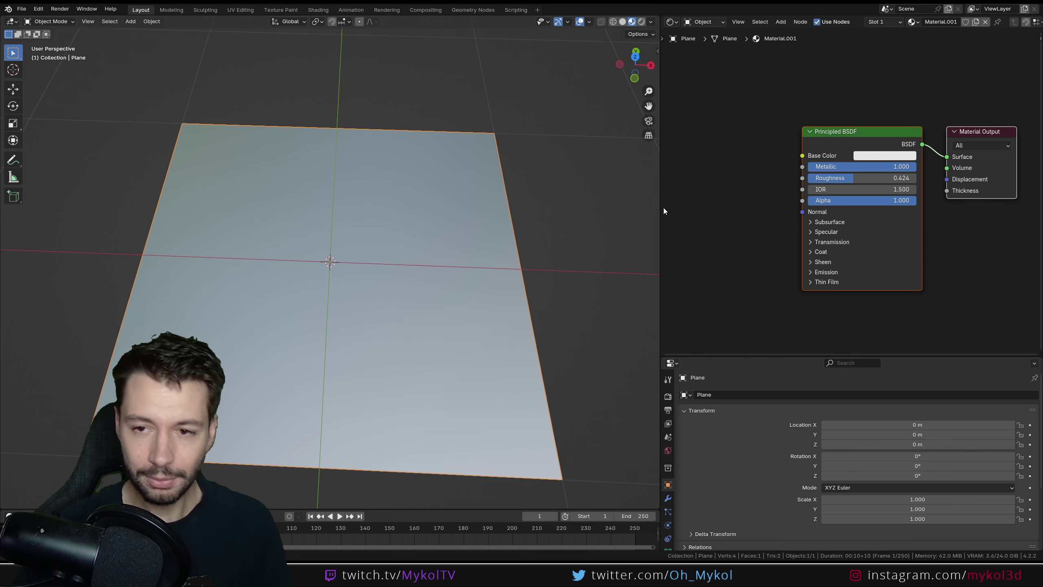
{"action": "key", "text": "super+e"}
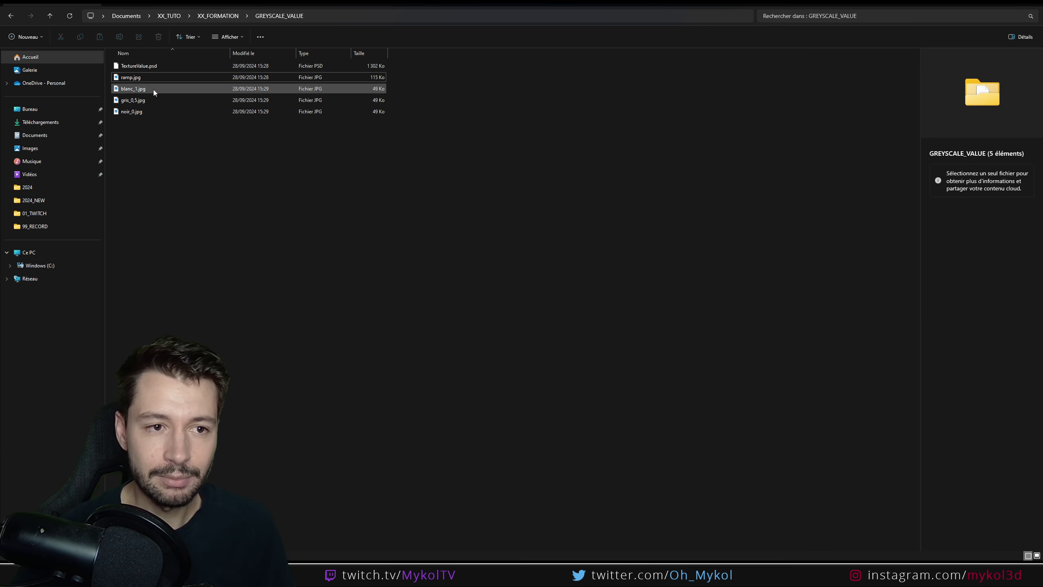
- Select noir_0.jpg in File Explorer and drag it into Blender's node editor
{"action": "left_click", "coordinate": [153, 91]}
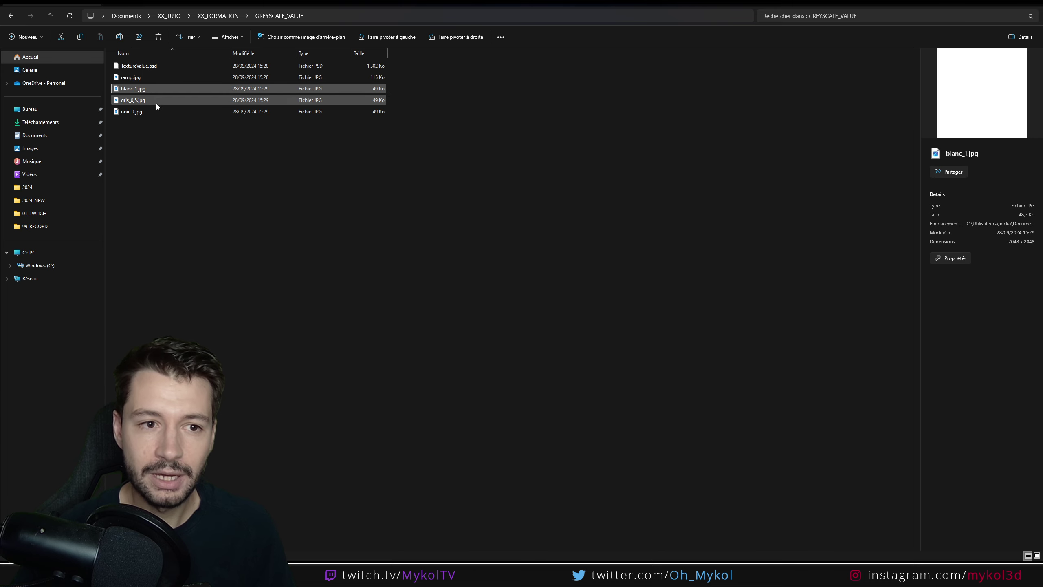
{"action": "left_click", "coordinate": [142, 111]}
{"action": "mouse_move", "coordinate": [441, 8]}
{"action": "left_mouse_down"}
{"action": "mouse_move", "coordinate": [357, 177]}
{"action": "mouse_move", "coordinate": [350, 252]}
{"action": "left_mouse_up"}
{"action": "left_click_drag", "start_coordinate": [123, 354], "coordinate": [716, 172]}
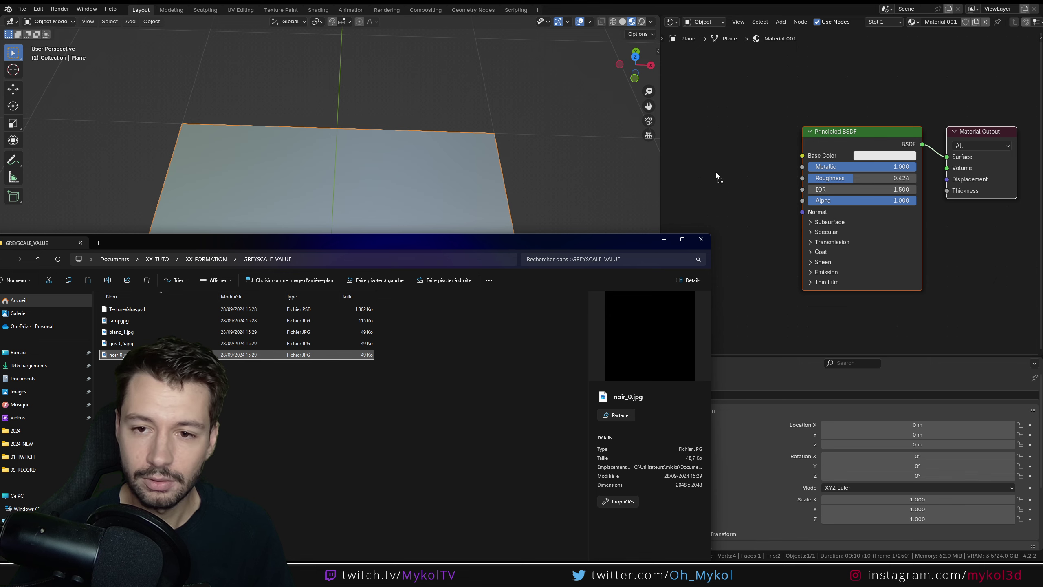
- Drop noir_0.jpg in as an image texture node and link its Color to Roughness
{"action": "left_click", "coordinate": [664, 239]}
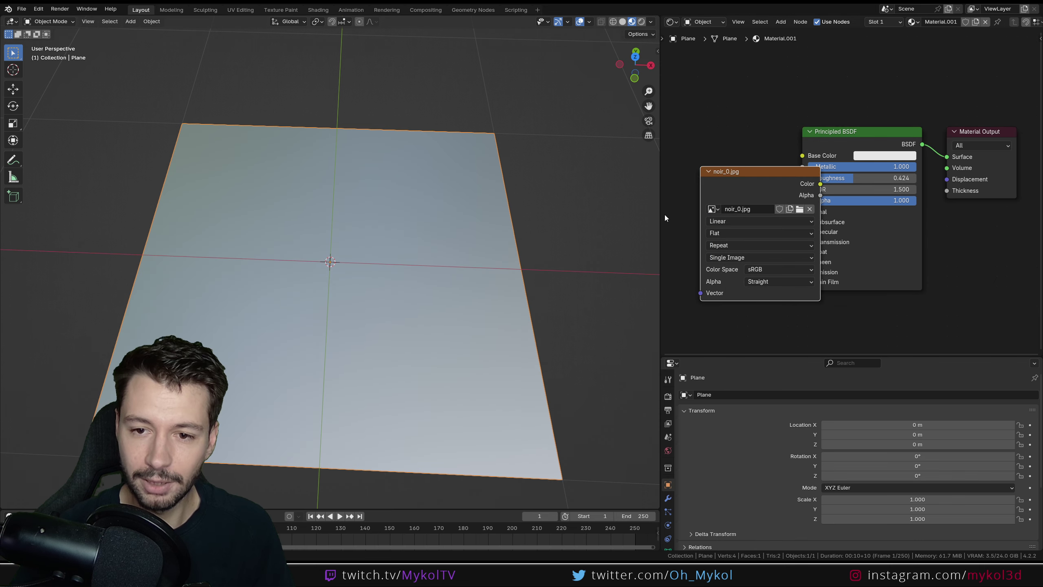
{"action": "left_click_drag", "start_coordinate": [658, 214], "coordinate": [536, 214]}
{"action": "mouse_move", "coordinate": [649, 175]}
{"action": "left_mouse_down"}
{"action": "mouse_move", "coordinate": [573, 148]}
{"action": "mouse_move", "coordinate": [617, 166]}
{"action": "left_mouse_up"}
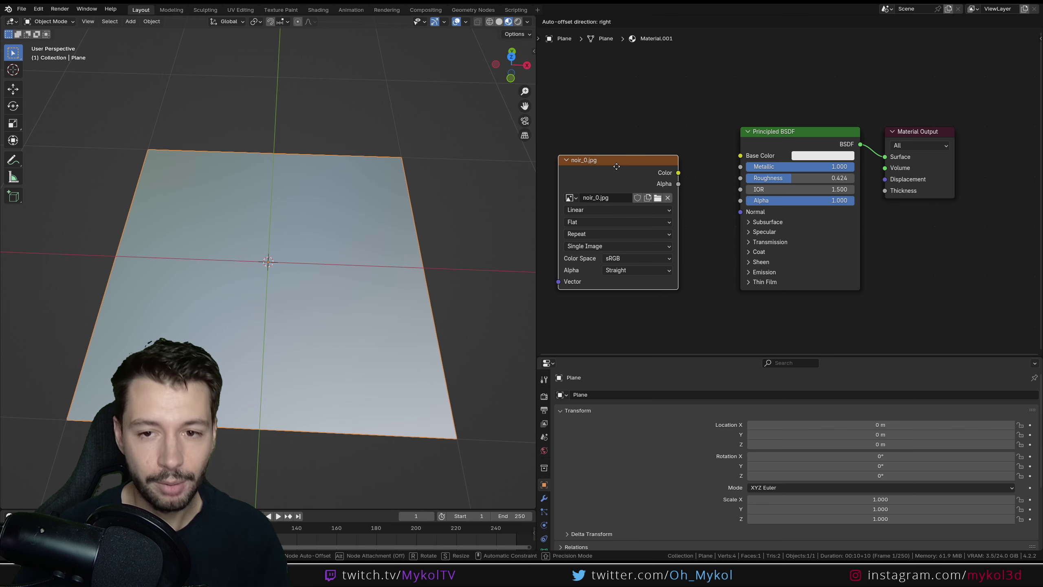
{"action": "left_click_drag", "start_coordinate": [678, 174], "coordinate": [740, 178]}
{"action": "mouse_move", "coordinate": [241, 275]}
{"action": "middle_mouse_down"}
{"action": "mouse_move", "coordinate": [266, 309]}
{"action": "mouse_move", "coordinate": [329, 269]}
{"action": "mouse_move", "coordinate": [282, 235]}
{"action": "mouse_move", "coordinate": [254, 285]}
{"action": "mouse_move", "coordinate": [316, 277]}
{"action": "middle_mouse_up"}
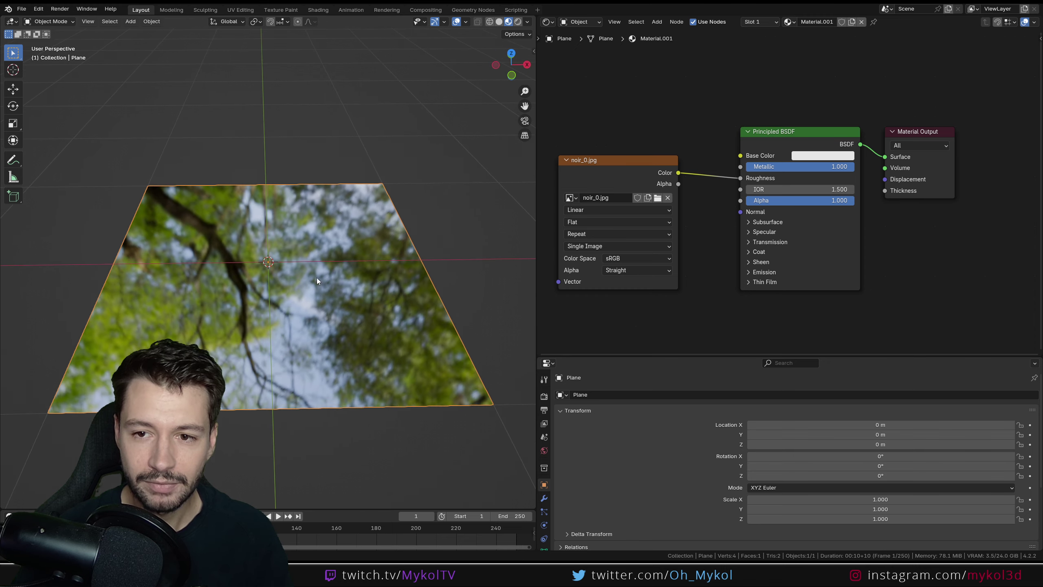
- Shift the Principled BSDF and image nodes apart for a tidier layout
{"action": "middle_click_drag", "start_coordinate": [681, 211], "coordinate": [702, 216]}
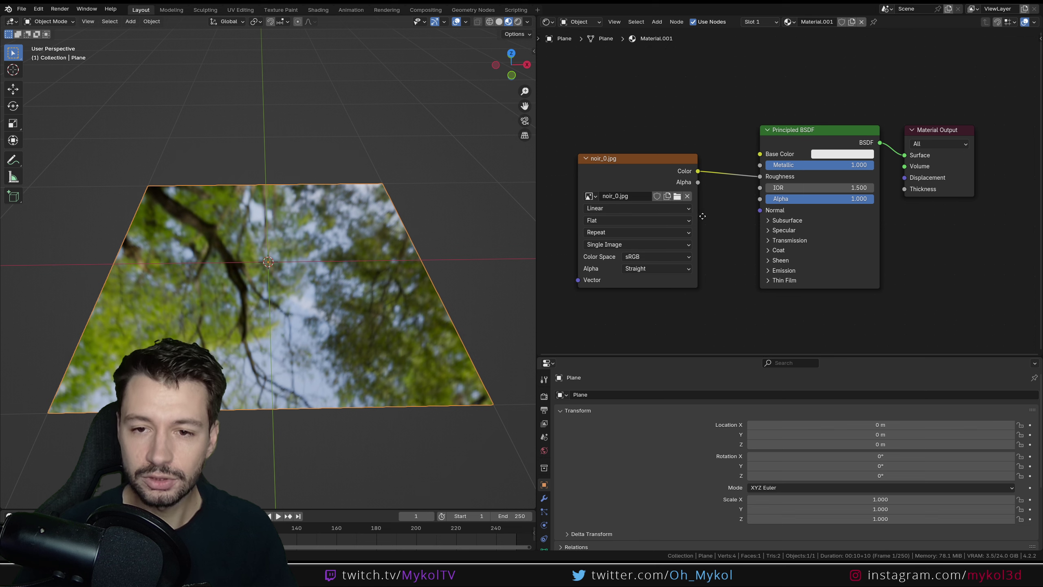
{"action": "scroll", "coordinate": [707, 215], "scroll_direction": "up", "scroll_amount": 2}
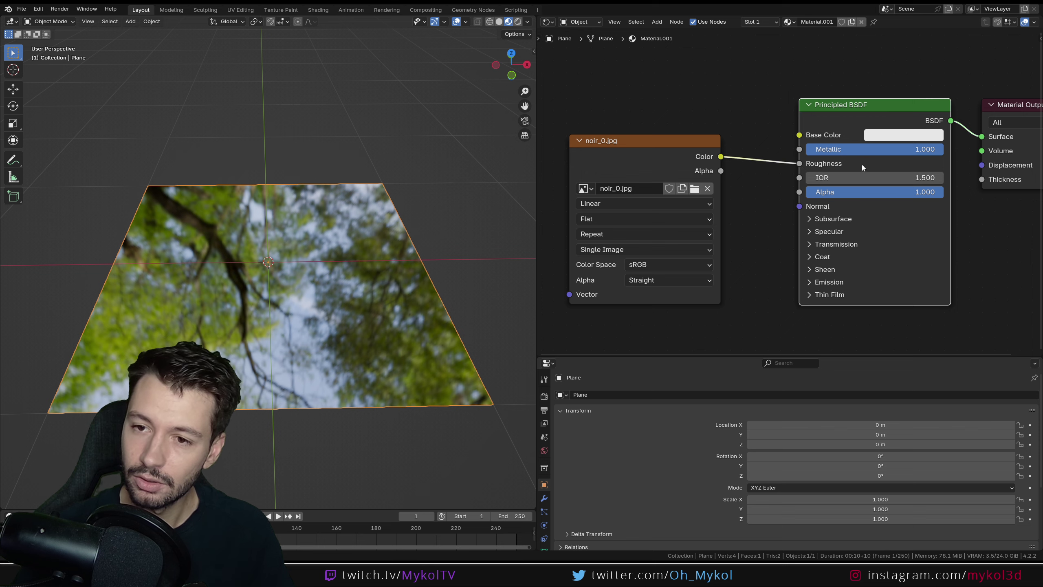
{"action": "left_click_drag", "start_coordinate": [862, 164], "coordinate": [837, 172]}
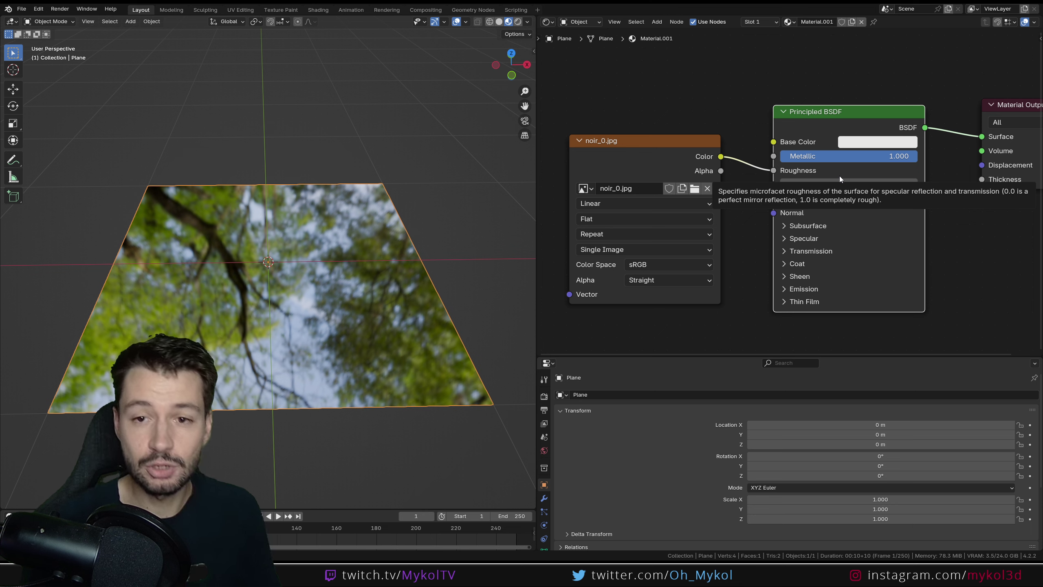
{"action": "left_click_drag", "start_coordinate": [672, 141], "coordinate": [656, 137]}
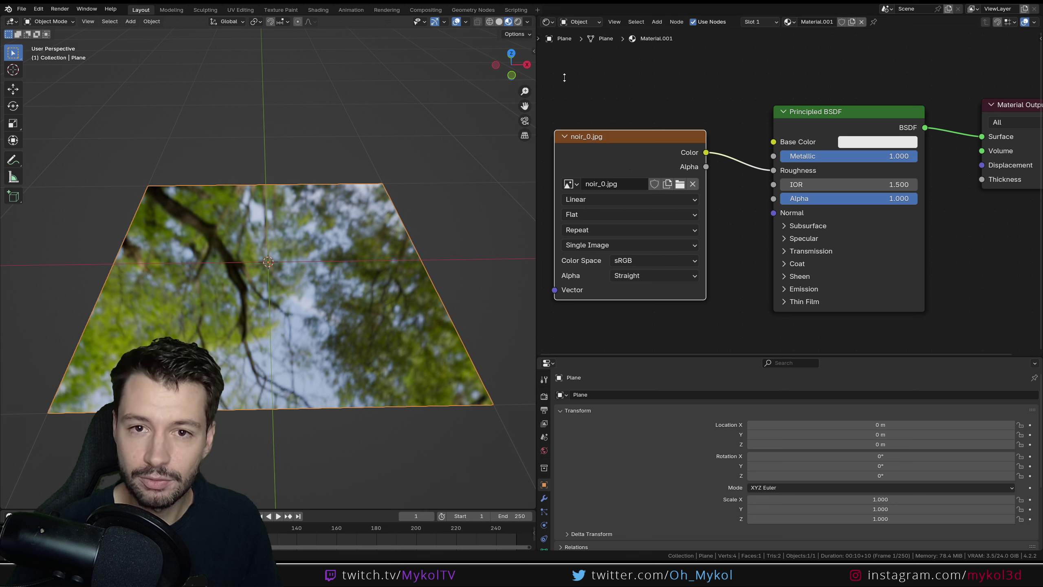
{"action": "left_click", "coordinate": [547, 21]}
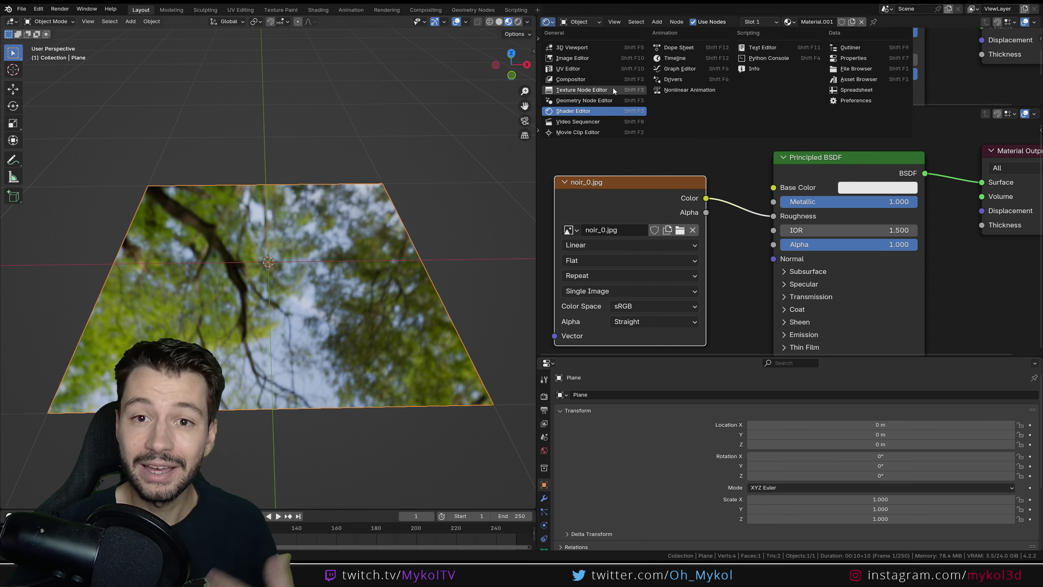
- Make the top-right area an Image Editor showing noir_0.jpg, resizing it above the nodes
{"action": "left_click", "coordinate": [591, 59]}
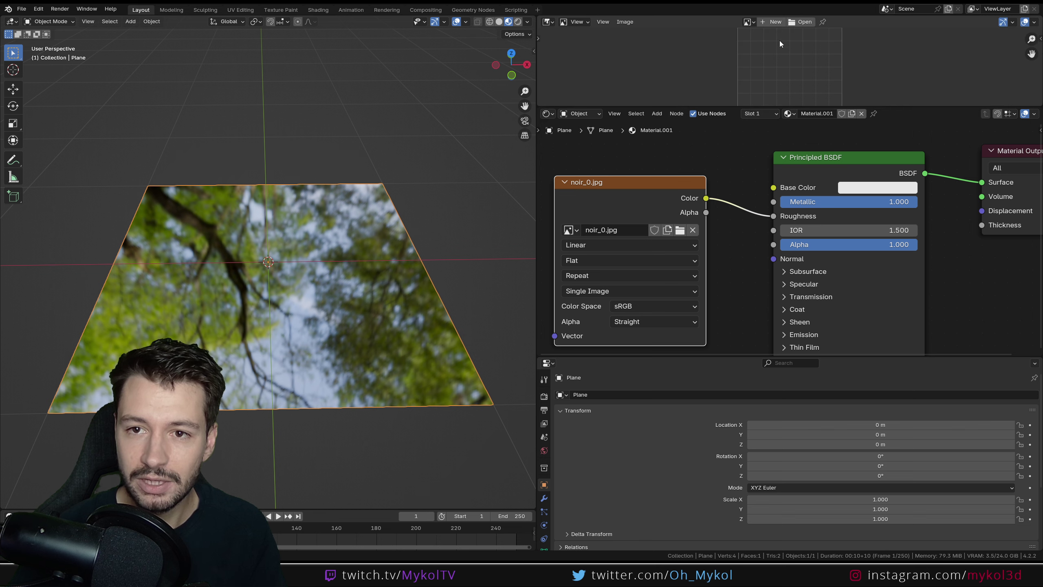
{"action": "left_click", "coordinate": [747, 22]}
{"action": "left_click", "coordinate": [760, 37]}
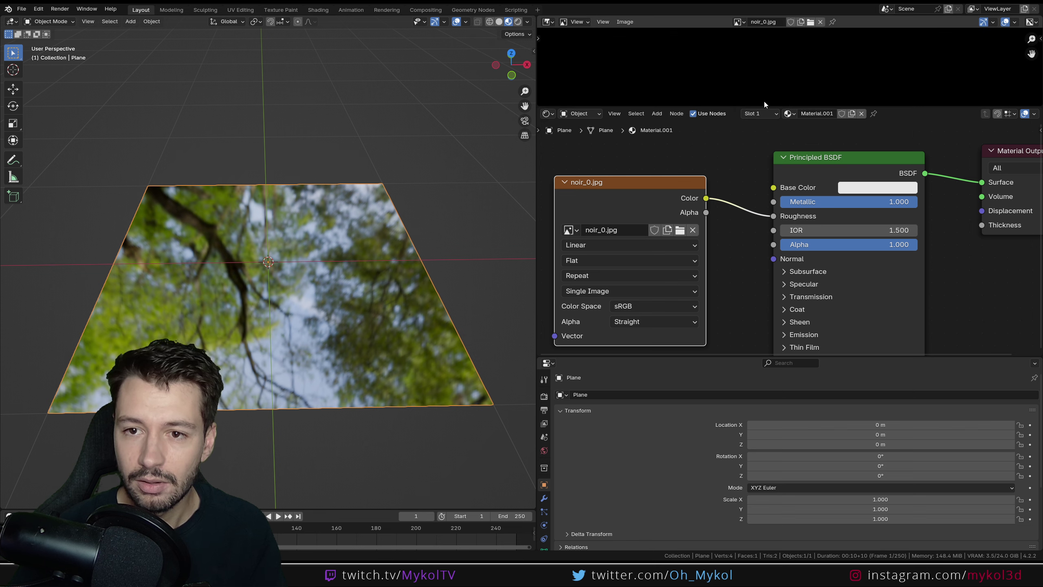
{"action": "mouse_move", "coordinate": [764, 108]}
{"action": "left_mouse_down"}
{"action": "mouse_move", "coordinate": [756, 183]}
{"action": "mouse_move", "coordinate": [760, 168]}
{"action": "left_mouse_up"}
{"action": "scroll", "coordinate": [752, 121], "scroll_direction": "up", "scroll_amount": 1}
{"action": "scroll", "coordinate": [728, 268], "scroll_direction": "down", "scroll_amount": 1}
{"action": "middle_click_drag", "start_coordinate": [729, 268], "coordinate": [734, 252]}
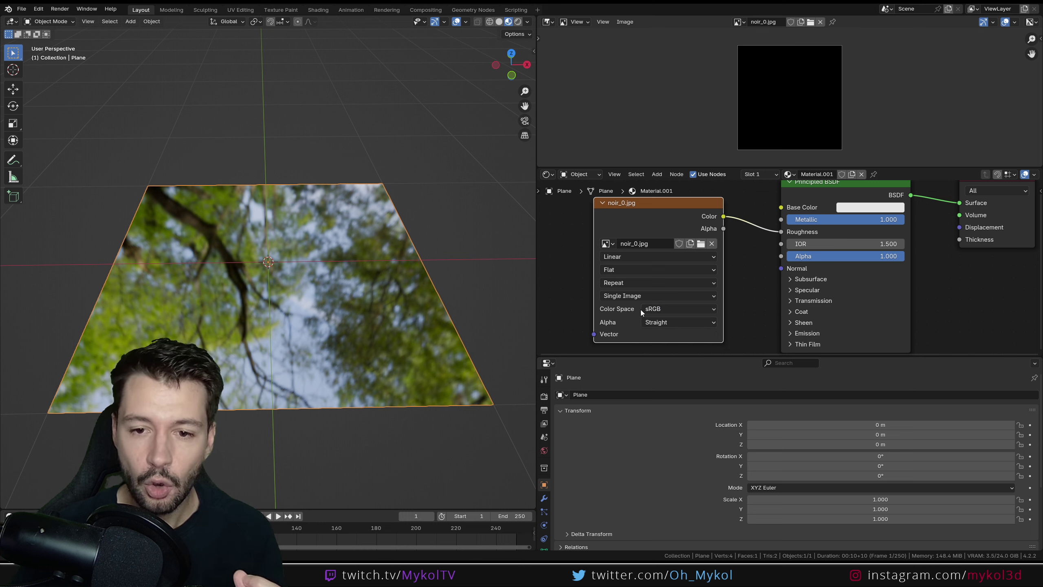
- Set noir_0.jpg's Color Space to Non-Color and unlink it from Roughness
{"action": "left_click", "coordinate": [675, 309]}
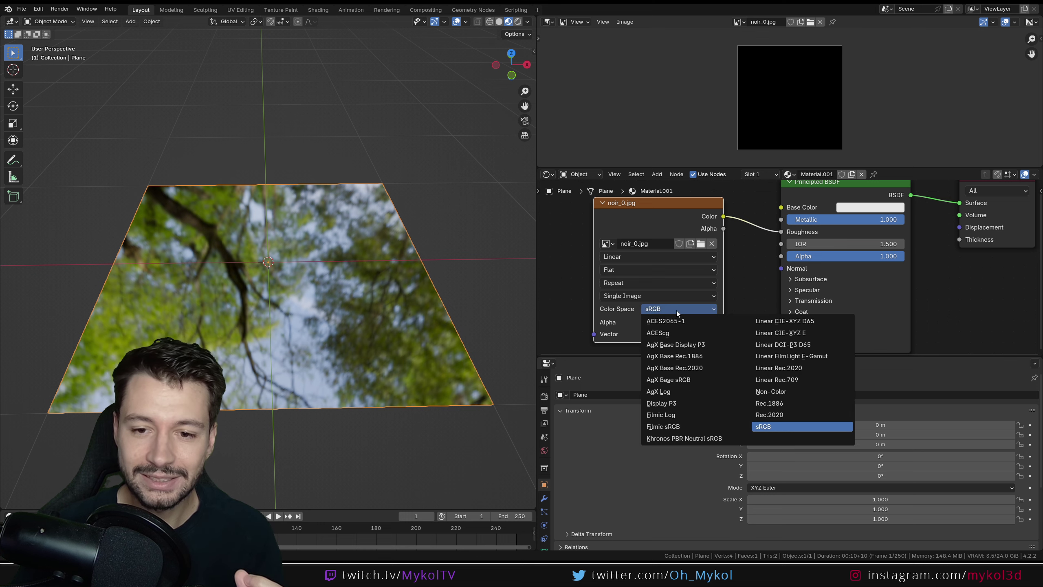
{"action": "left_click", "coordinate": [774, 392]}
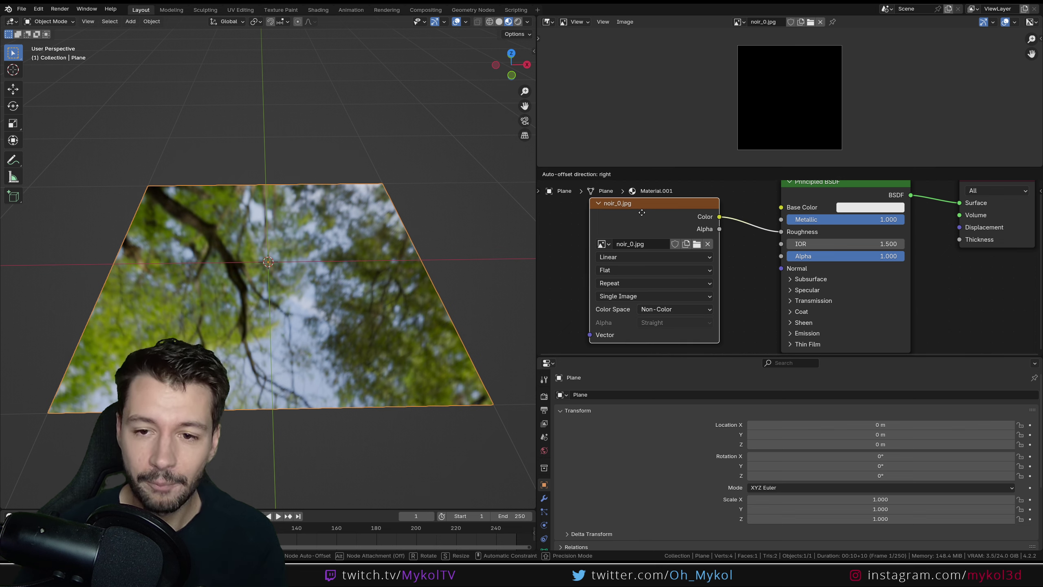
{"action": "left_click_drag", "start_coordinate": [648, 212], "coordinate": [626, 217]}
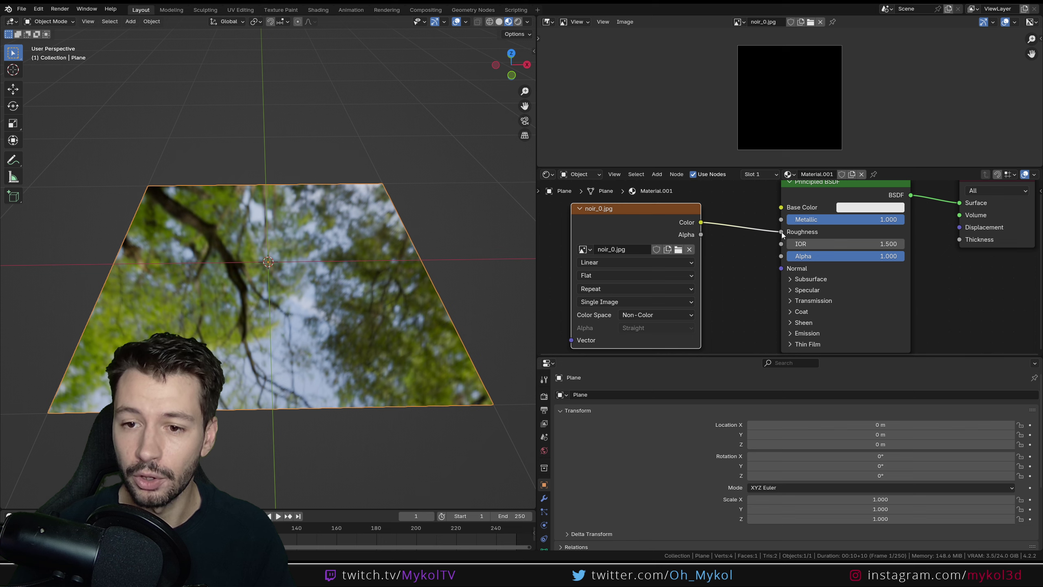
{"action": "left_click_drag", "start_coordinate": [782, 232], "coordinate": [844, 236]}
{"action": "scroll", "coordinate": [745, 236], "scroll_direction": "down", "scroll_amount": 3}
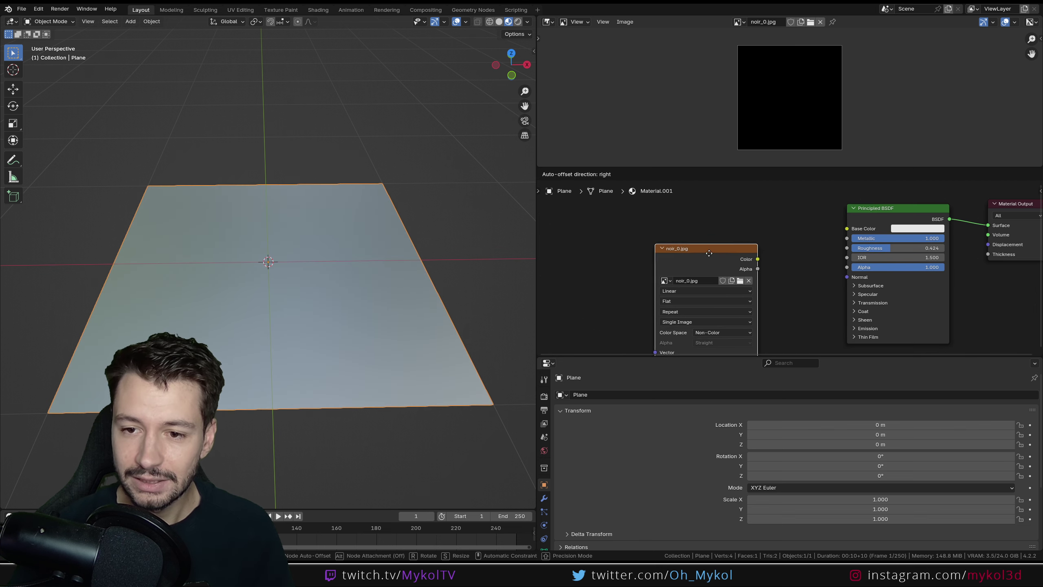
{"action": "key", "text": "shift+a"}
{"action": "left_click", "coordinate": [702, 229]}
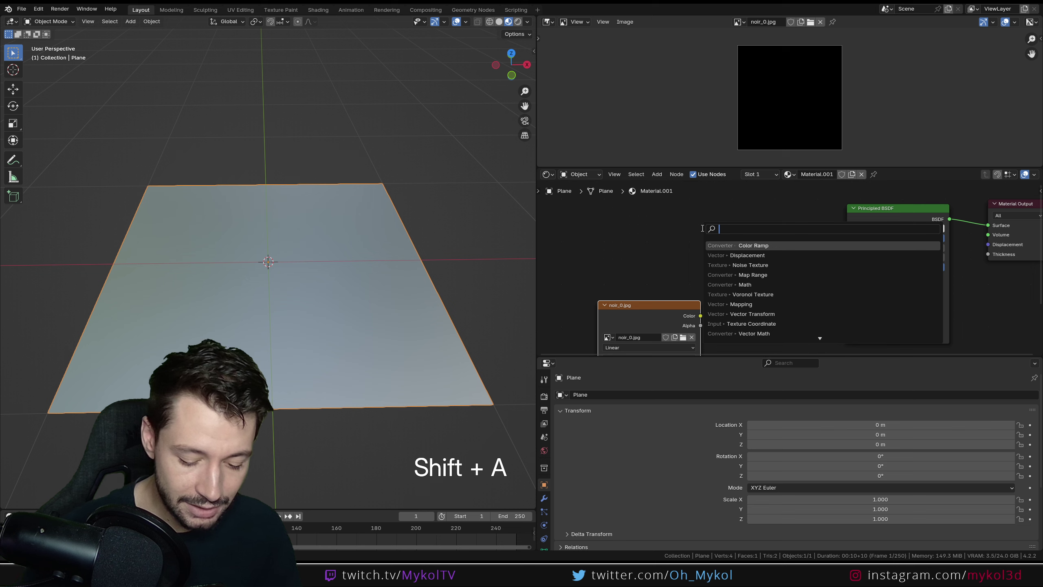
{"action": "type", "text": "rgb"}
{"action": "key", "text": "Return"}
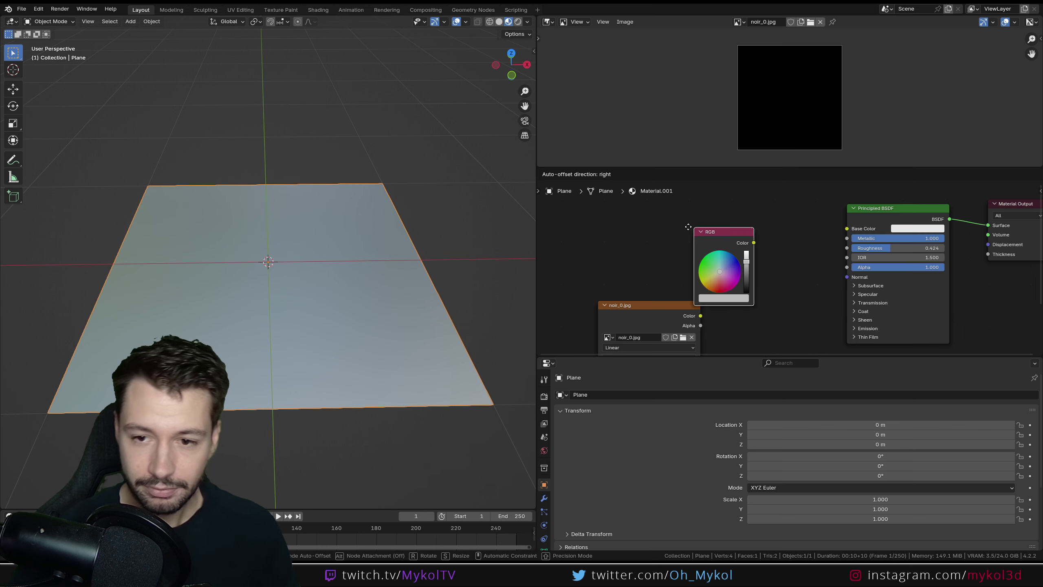
{"action": "left_click_drag", "start_coordinate": [851, 256], "coordinate": [847, 248]}
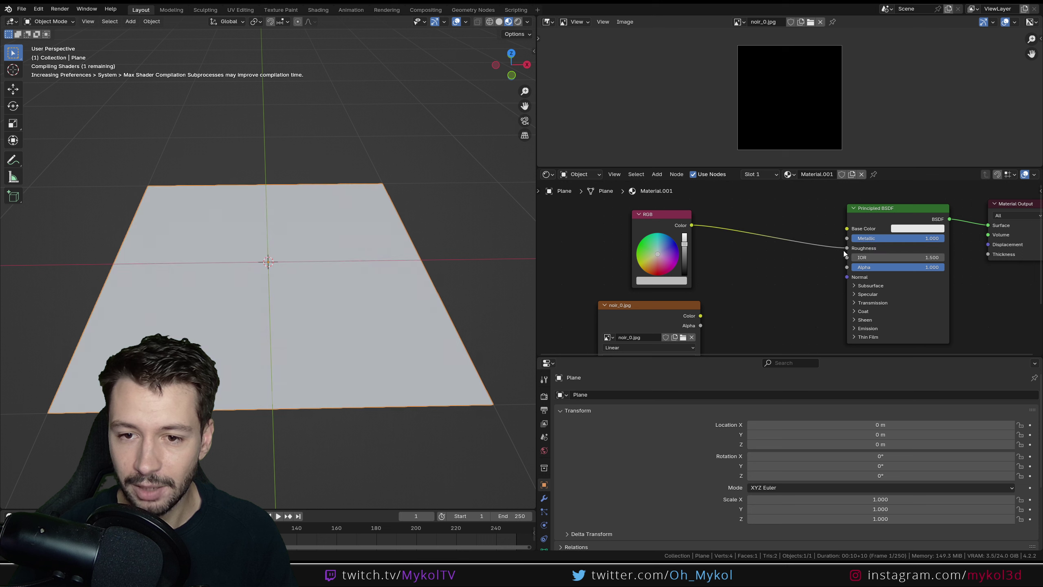
{"action": "left_click_drag", "start_coordinate": [685, 244], "coordinate": [685, 238]}
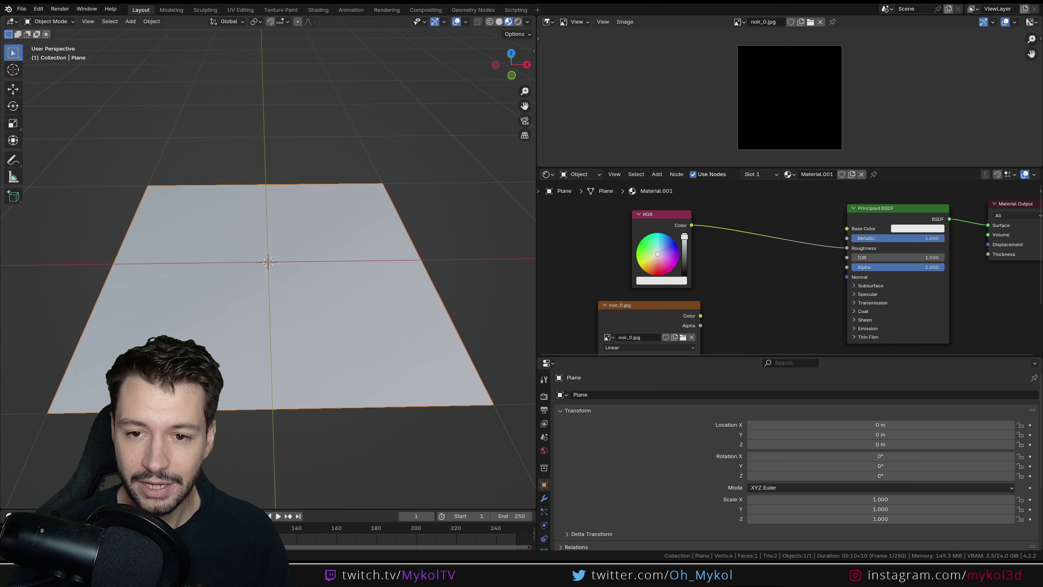
{"action": "left_click_drag", "start_coordinate": [684, 237], "coordinate": [684, 275]}
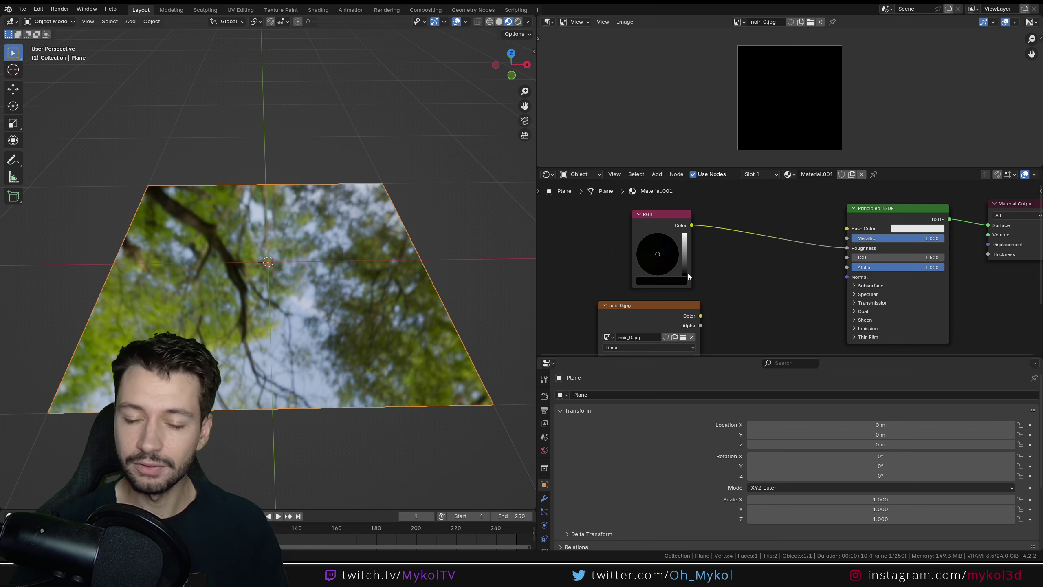
{"action": "key", "text": "Delete"}
{"action": "left_click_drag", "start_coordinate": [672, 308], "coordinate": [719, 217]}
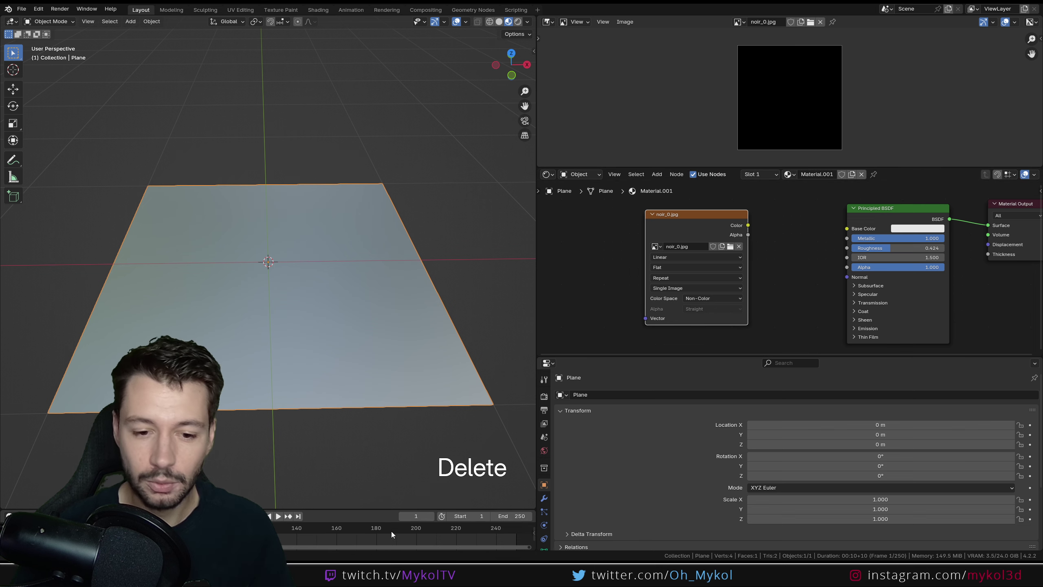
- Drag blanc_1.jpg from File Explorer into Blender's node editor as an image node
{"action": "key", "text": "alt+Tab"}
{"action": "key", "text": "Up"}
{"action": "key", "text": "Up"}
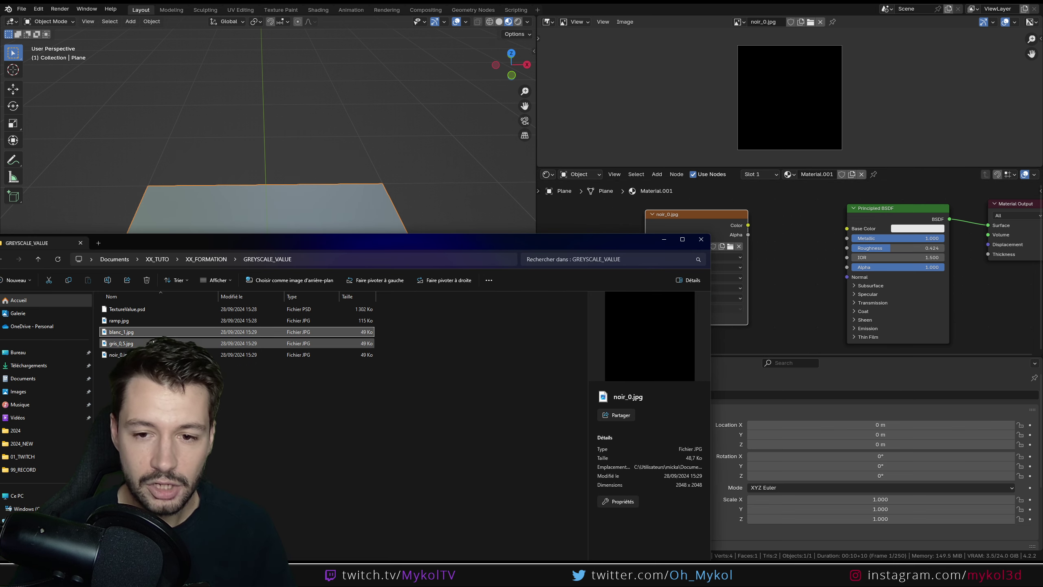
{"action": "left_click_drag", "start_coordinate": [530, 240], "coordinate": [523, 366]}
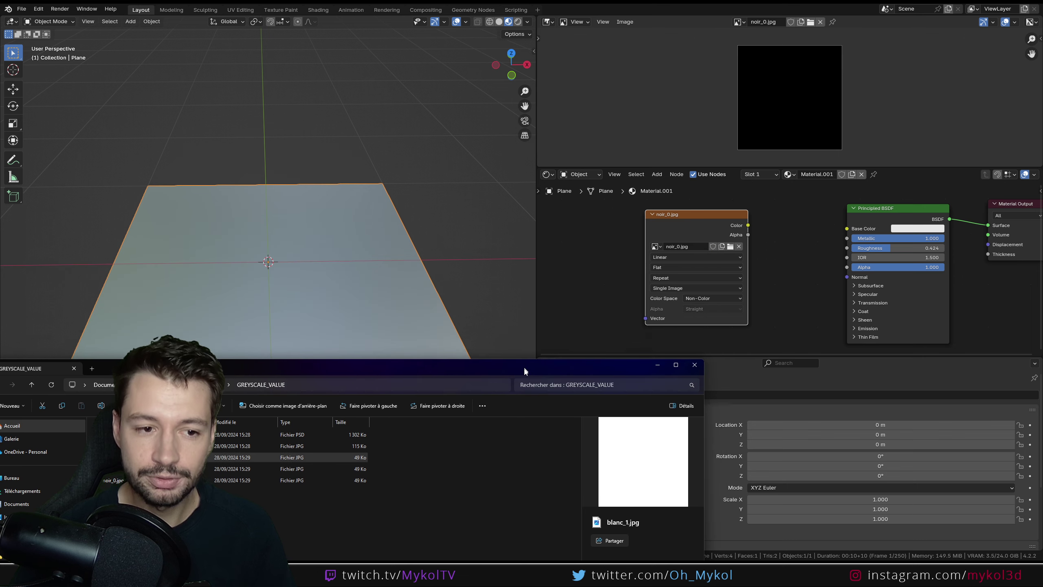
{"action": "left_click_drag", "start_coordinate": [246, 460], "coordinate": [590, 251]}
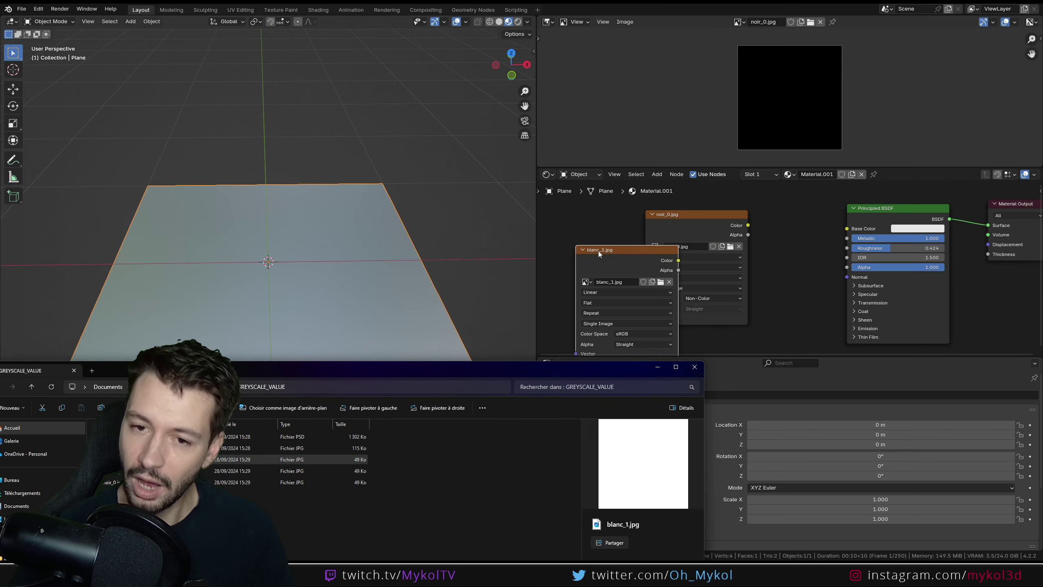
{"action": "scroll", "coordinate": [599, 251], "scroll_direction": "down", "scroll_amount": 1}
{"action": "left_click", "coordinate": [683, 234]}
{"action": "scroll", "coordinate": [676, 323], "scroll_direction": "up", "scroll_amount": 2}
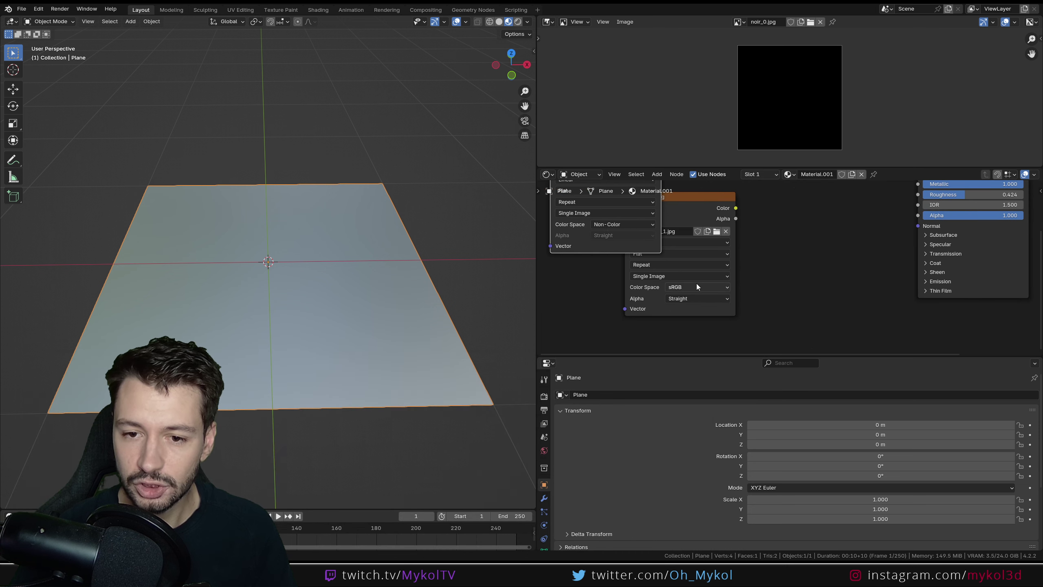
- Set blanc_1.jpg to Non-Color and link its Color to Roughness
{"action": "left_click", "coordinate": [694, 287]}
{"action": "left_click", "coordinate": [776, 357]}
{"action": "scroll", "coordinate": [777, 281], "scroll_direction": "down", "scroll_amount": 2}
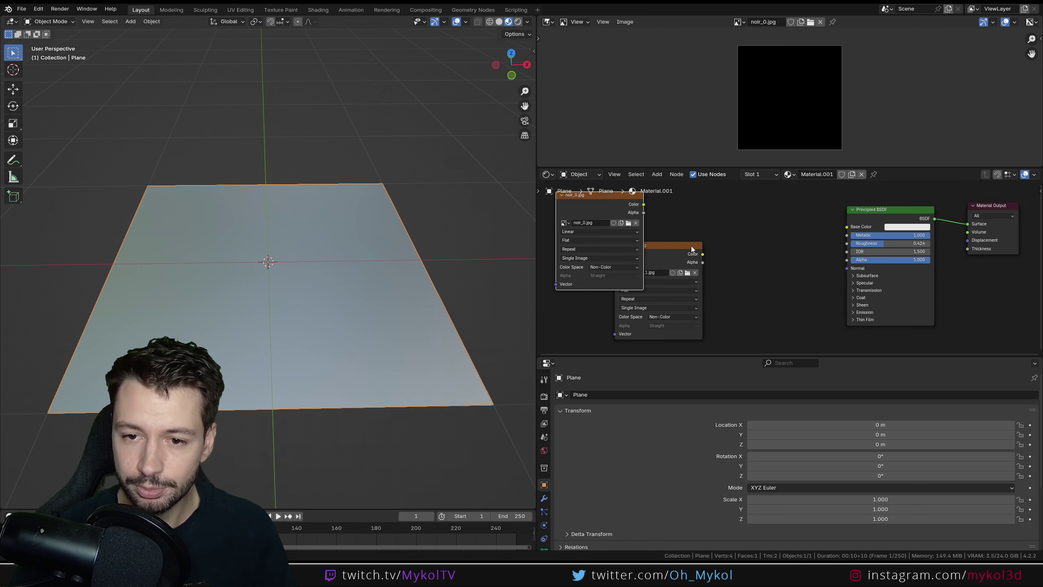
{"action": "left_click", "coordinate": [691, 247]}
{"action": "left_click_drag", "start_coordinate": [737, 241], "coordinate": [846, 243]}
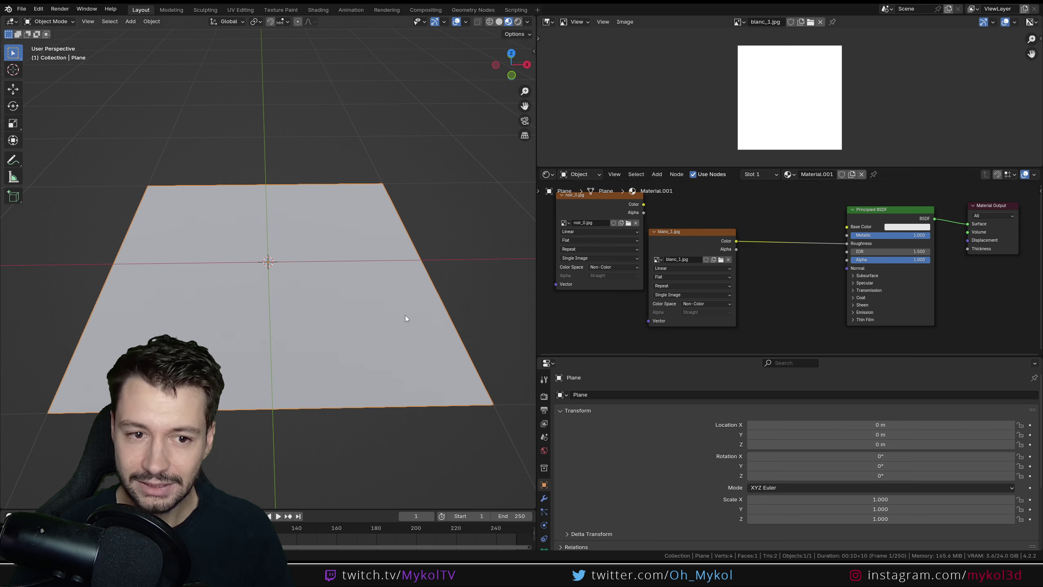
{"action": "mouse_move", "coordinate": [321, 354]}
{"action": "middle_mouse_down"}
{"action": "mouse_move", "coordinate": [271, 342]}
{"action": "mouse_move", "coordinate": [302, 349]}
{"action": "middle_mouse_up"}
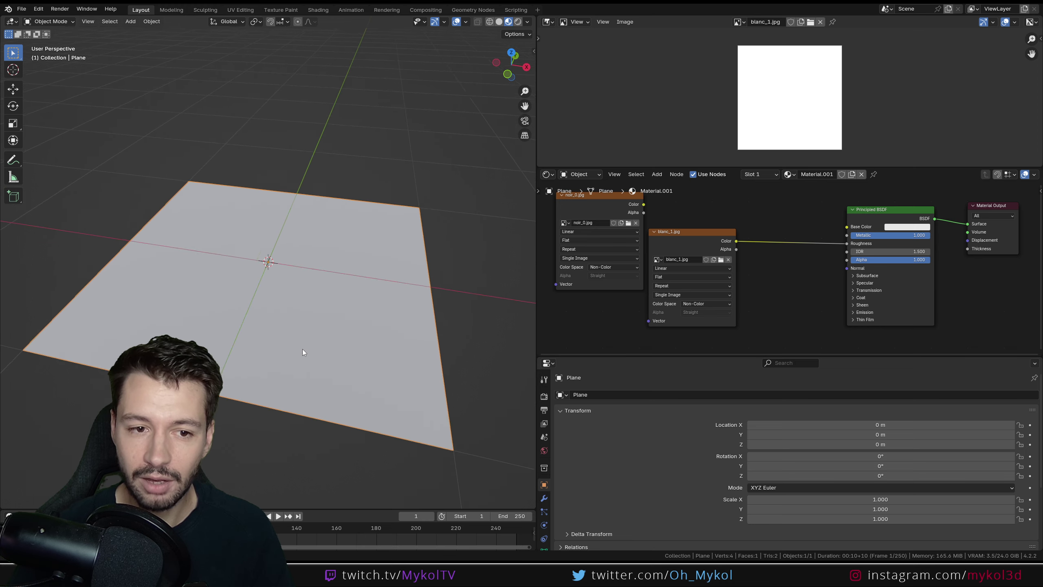
- Rearrange the two image nodes and disconnect blanc_1.jpg from Roughness
{"action": "key", "text": "Home"}
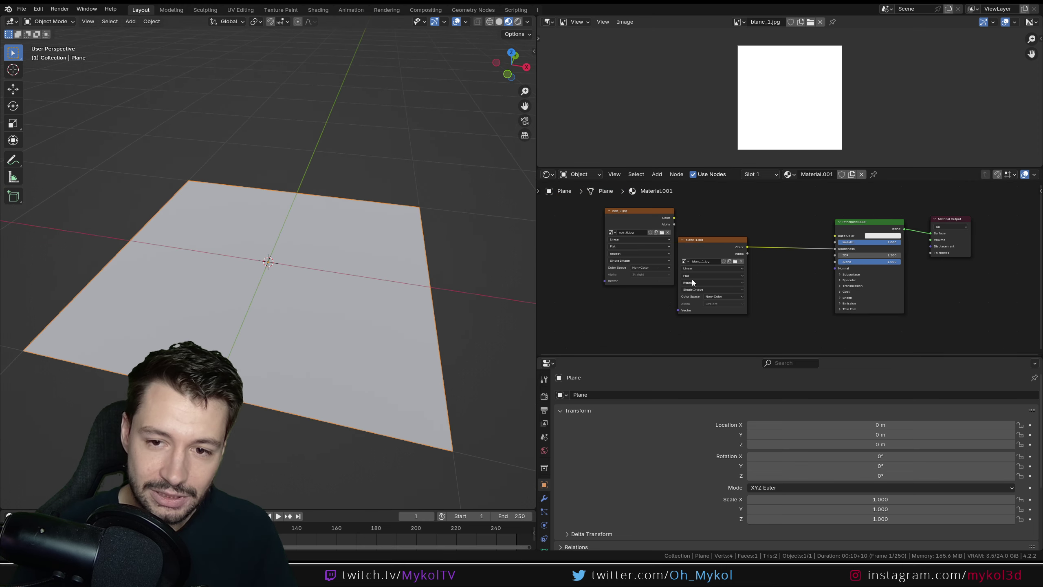
{"action": "left_click_drag", "start_coordinate": [716, 282], "coordinate": [744, 239]}
{"action": "left_click_drag", "start_coordinate": [641, 249], "coordinate": [673, 310]}
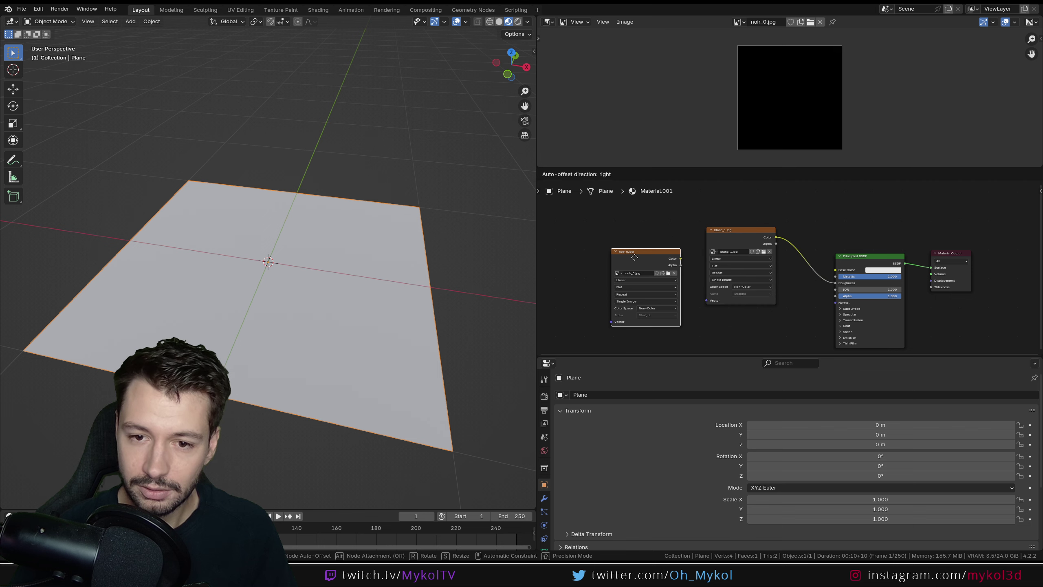
{"action": "left_click_drag", "start_coordinate": [713, 239], "coordinate": [666, 224]}
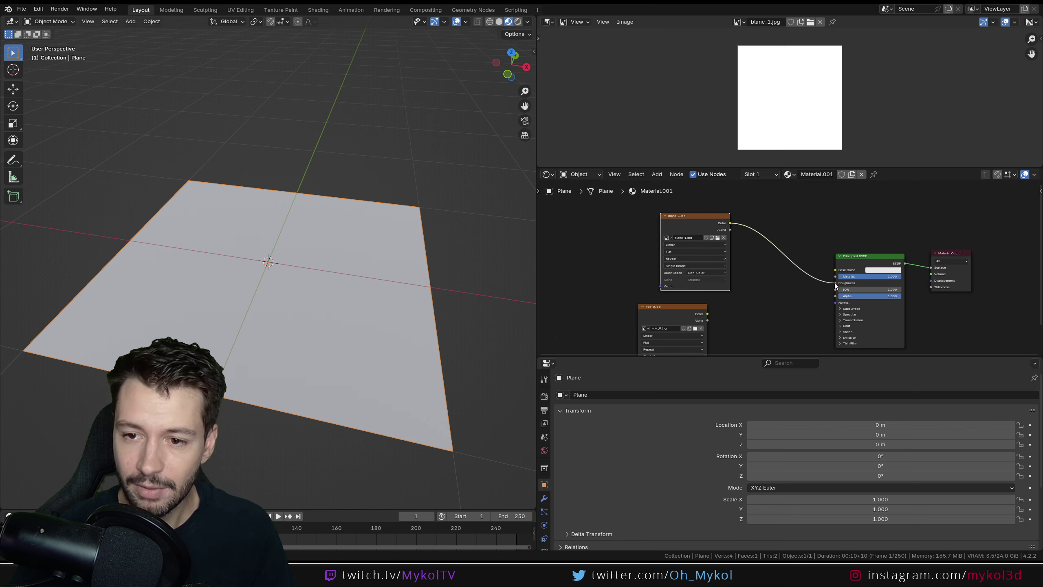
{"action": "left_click_drag", "start_coordinate": [835, 283], "coordinate": [862, 293]}
{"action": "scroll", "coordinate": [861, 293], "scroll_direction": "up", "scroll_amount": 2}
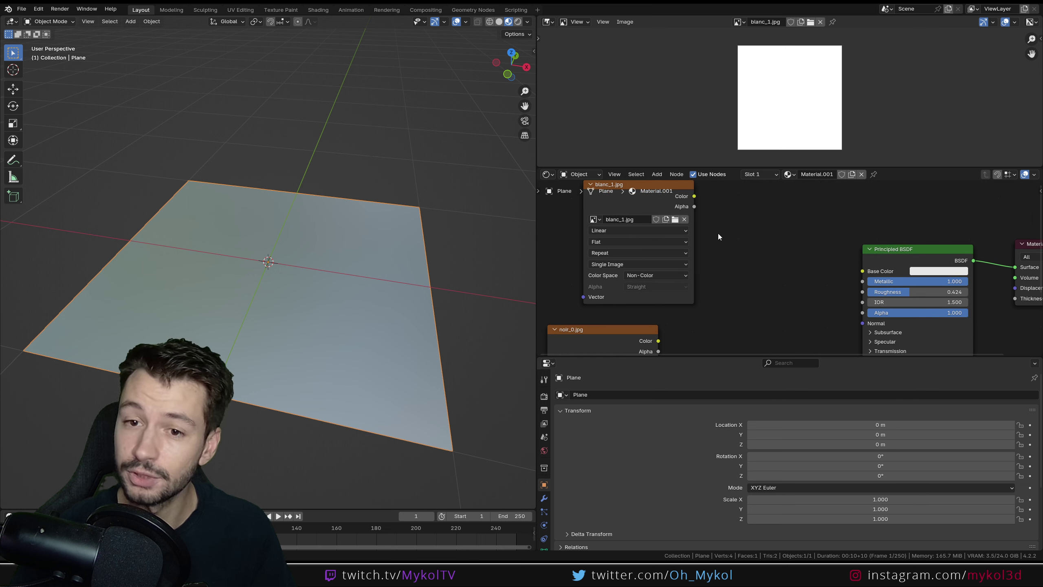
- Wire blanc_1.jpg's Color into Metallic and noir_0.jpg's Color into Roughness
{"action": "left_click_drag", "start_coordinate": [694, 197], "coordinate": [862, 282]}
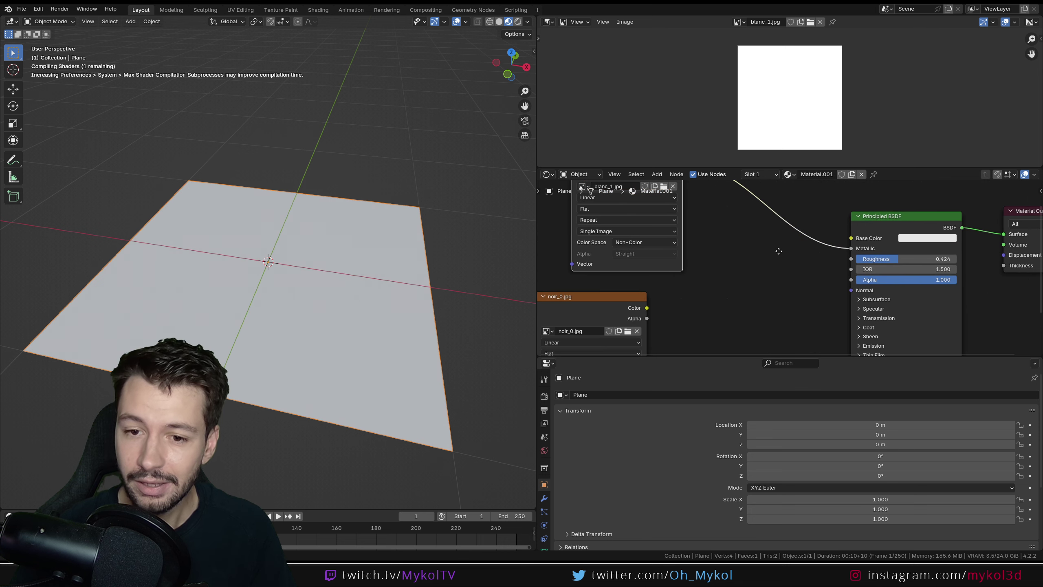
{"action": "middle_click_drag", "start_coordinate": [661, 344], "coordinate": [653, 285]}
{"action": "left_click_drag", "start_coordinate": [651, 283], "coordinate": [860, 234]}
{"action": "scroll", "coordinate": [644, 261], "scroll_direction": "down", "scroll_amount": 2}
{"action": "left_click_drag", "start_coordinate": [644, 267], "coordinate": [667, 268]}
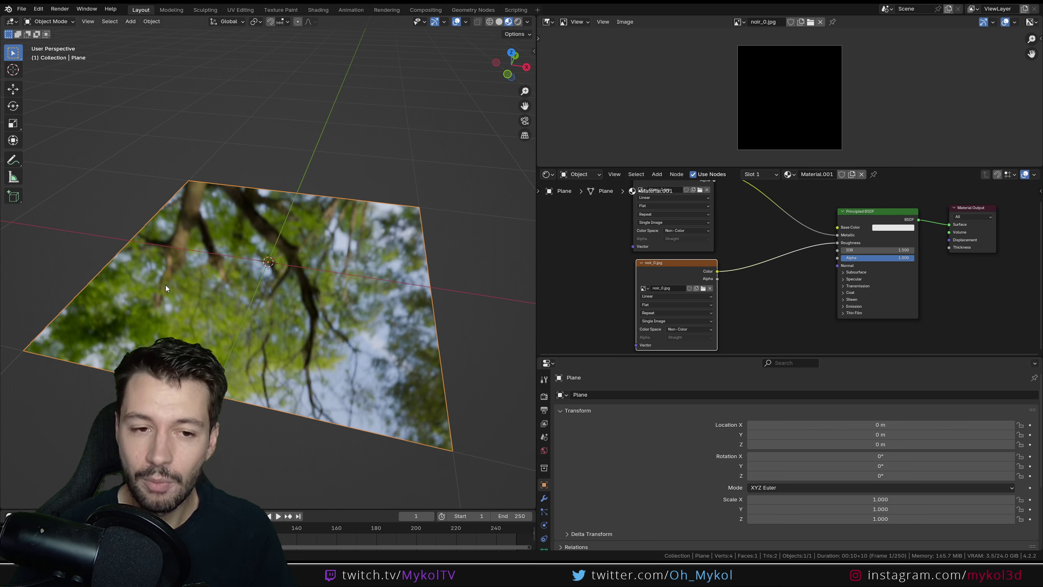
- Recentre the node view and cut both image links into the Principled BSDF
{"action": "scroll", "coordinate": [846, 246], "scroll_direction": "up", "scroll_amount": 2}
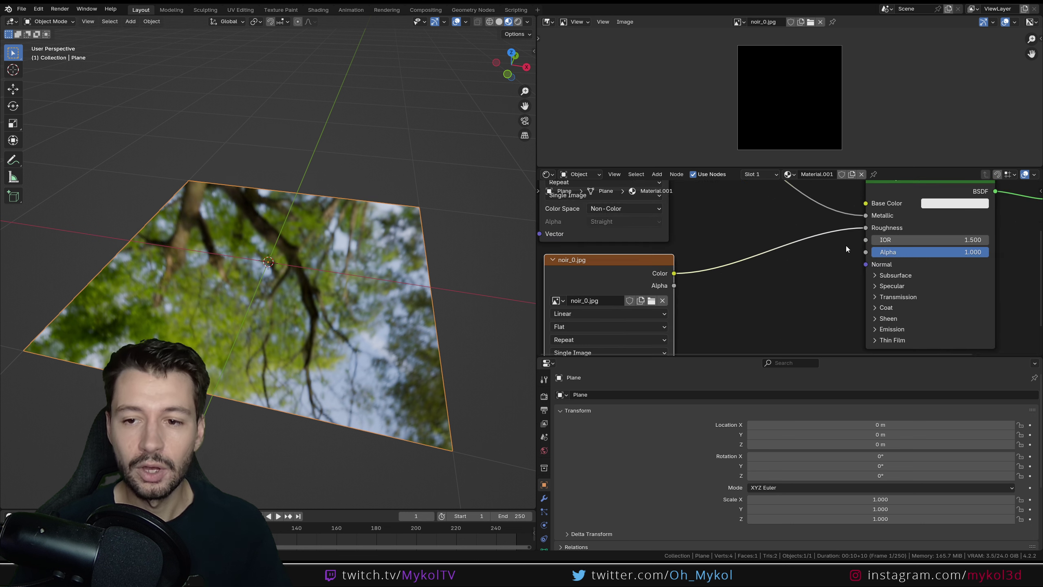
{"action": "scroll", "coordinate": [751, 287], "scroll_direction": "up", "scroll_amount": 1}
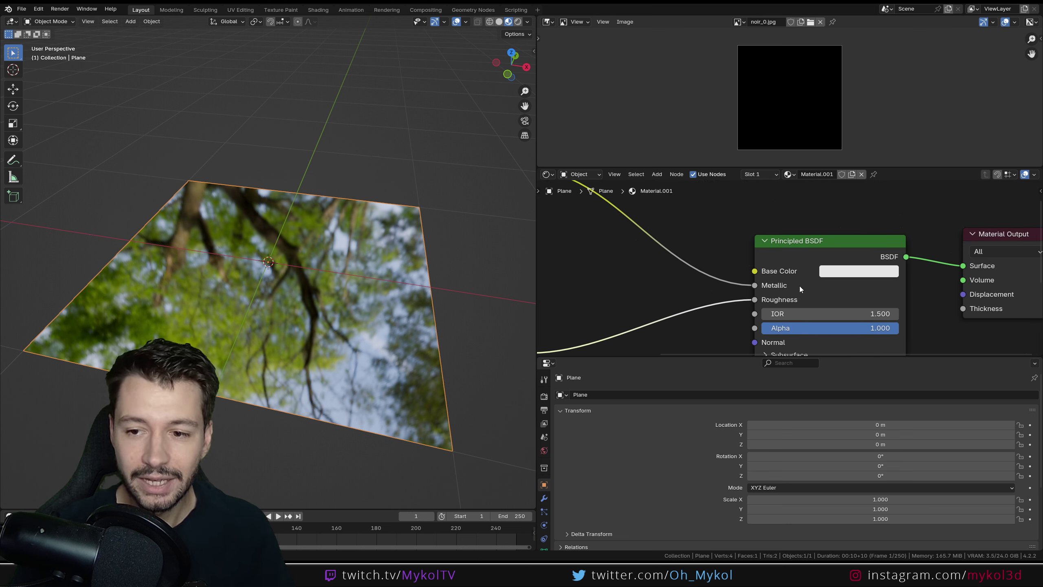
{"action": "scroll", "coordinate": [704, 279], "scroll_direction": "down", "scroll_amount": 1}
{"action": "scroll", "coordinate": [702, 264], "scroll_direction": "down", "scroll_amount": 1}
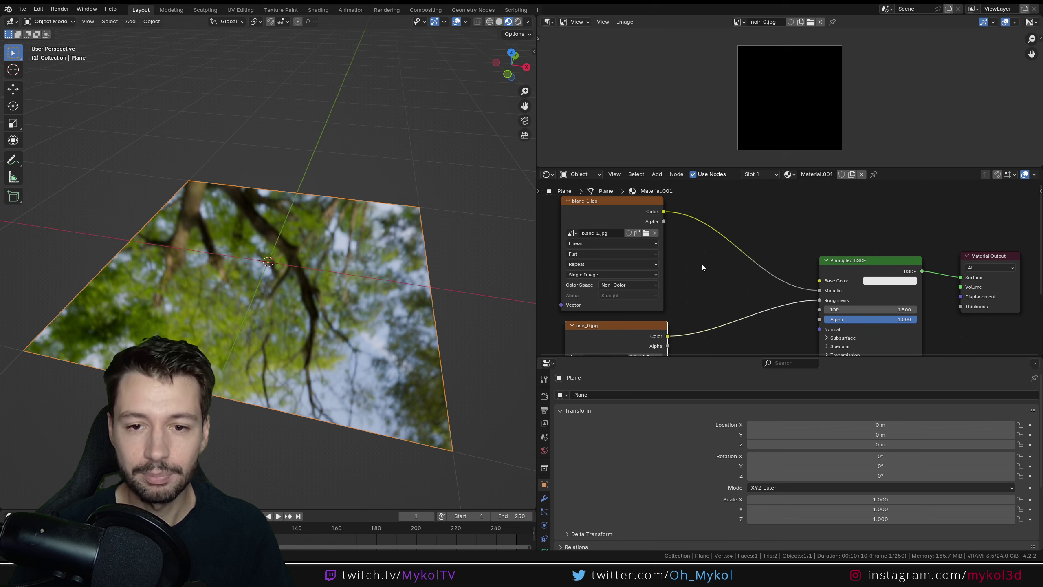
{"action": "scroll", "coordinate": [698, 244], "scroll_direction": "down", "scroll_amount": 2}
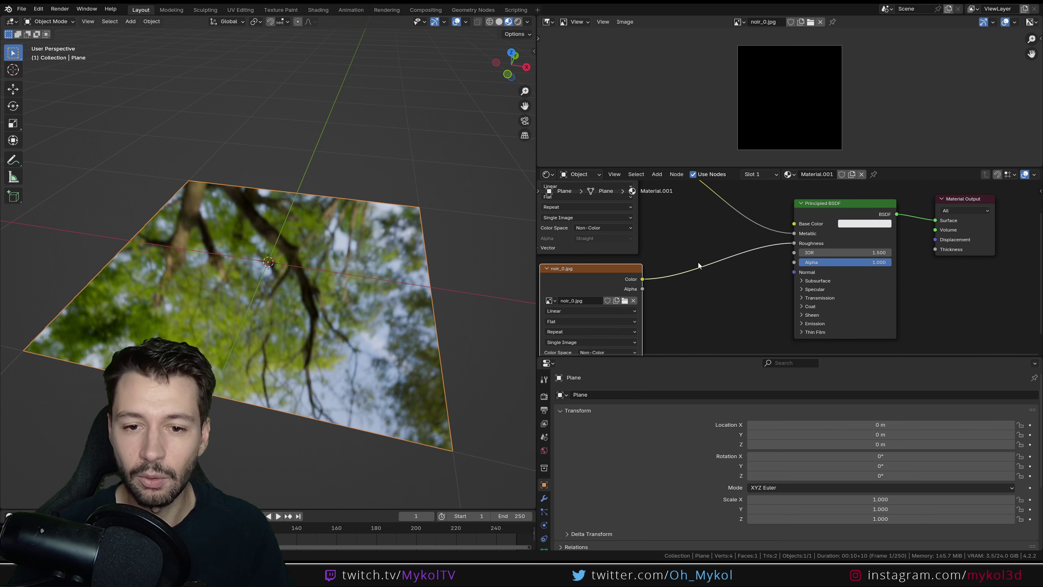
{"action": "scroll", "coordinate": [657, 257], "scroll_direction": "down", "scroll_amount": 2}
{"action": "scroll", "coordinate": [636, 271], "scroll_direction": "down", "scroll_amount": 2}
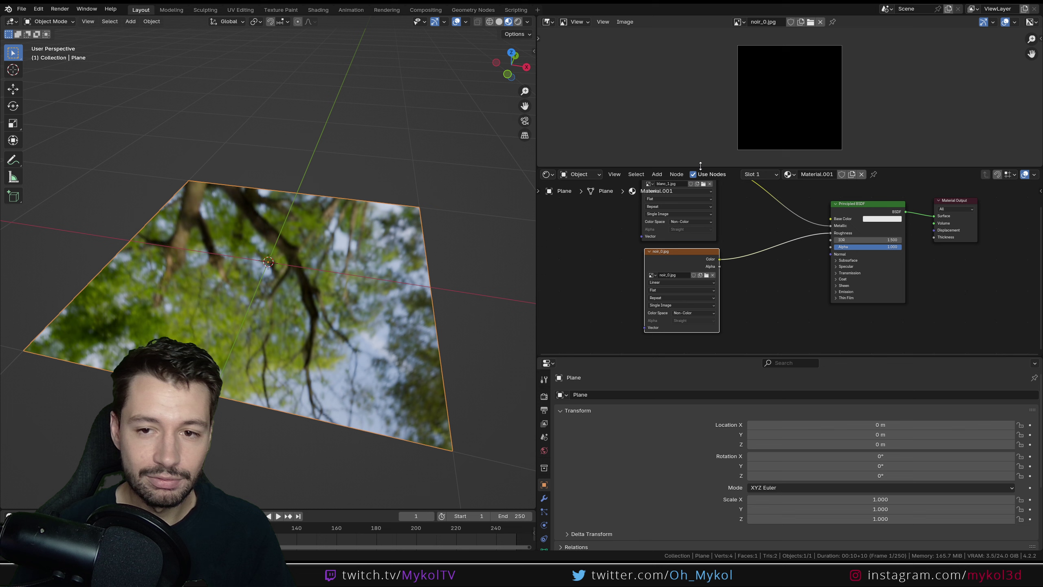
{"action": "left_click_drag", "start_coordinate": [702, 168], "coordinate": [704, 105]}
{"action": "scroll", "coordinate": [717, 194], "scroll_direction": "down", "scroll_amount": 1}
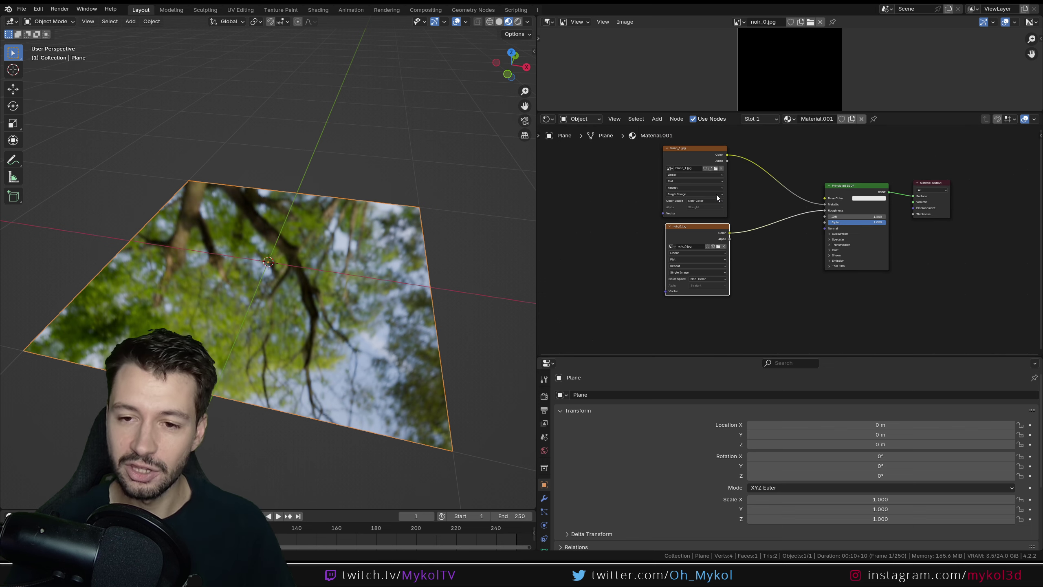
{"action": "mouse_move", "coordinate": [716, 194]}
{"action": "middle_mouse_down"}
{"action": "mouse_move", "coordinate": [714, 241]}
{"action": "mouse_move", "coordinate": [717, 211]}
{"action": "middle_mouse_up"}
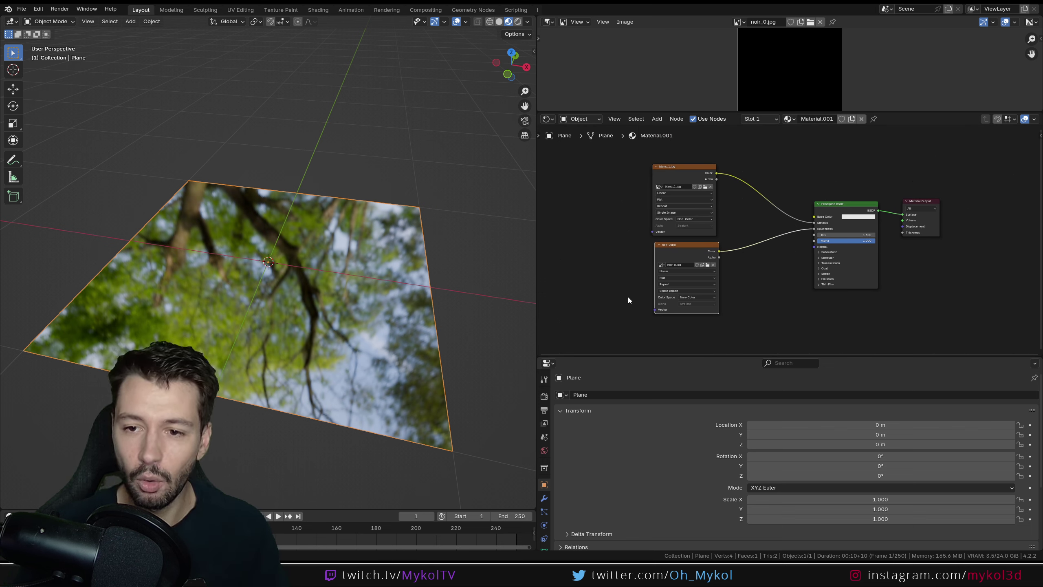
{"action": "scroll", "coordinate": [873, 162], "scroll_direction": "up", "scroll_amount": 3}
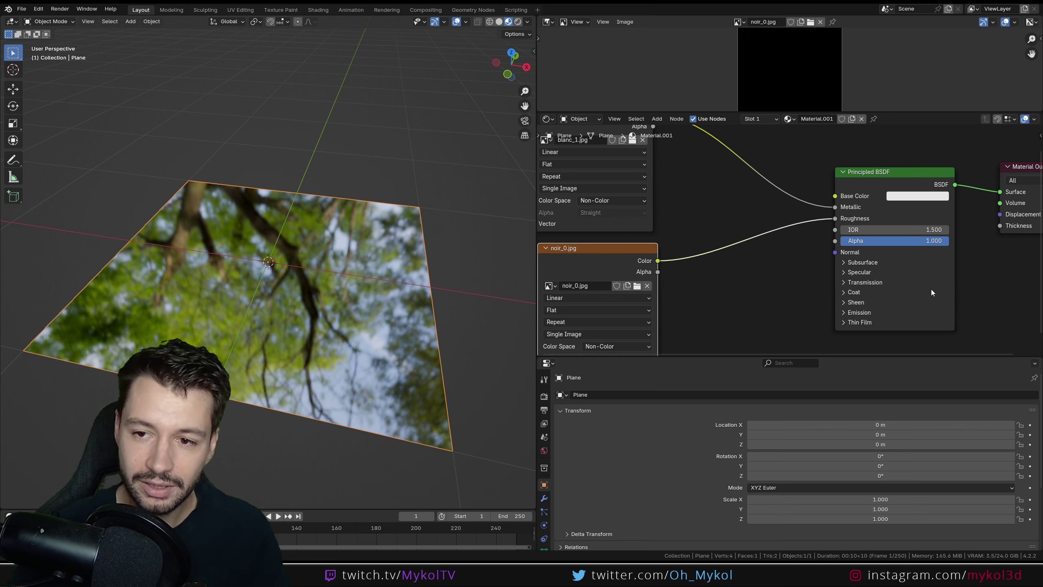
{"action": "scroll", "coordinate": [774, 235], "scroll_direction": "down", "scroll_amount": 2}
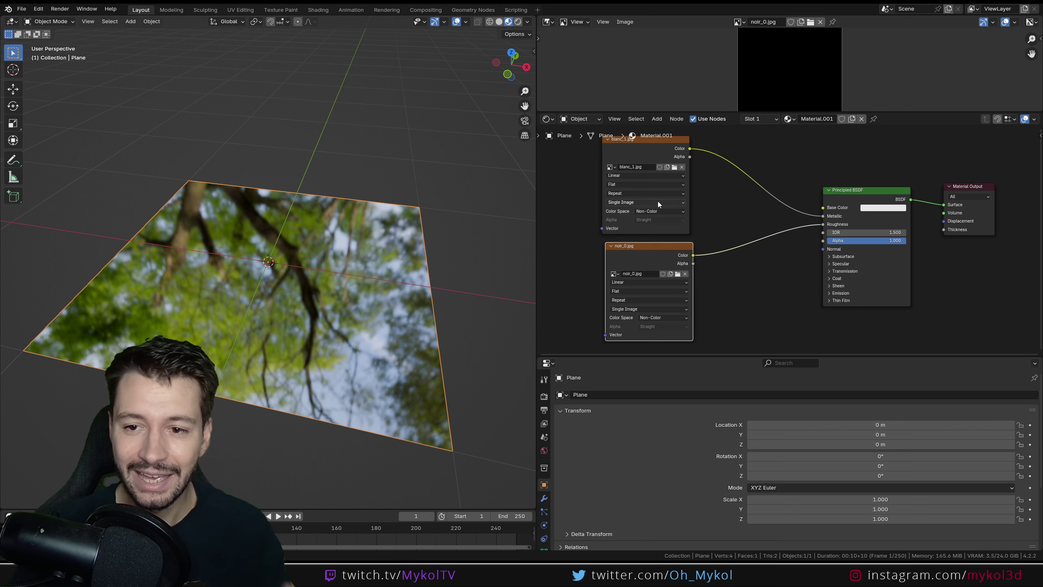
{"action": "scroll", "coordinate": [678, 208], "scroll_direction": "down", "scroll_amount": 1}
{"action": "left_click", "coordinate": [818, 222]}
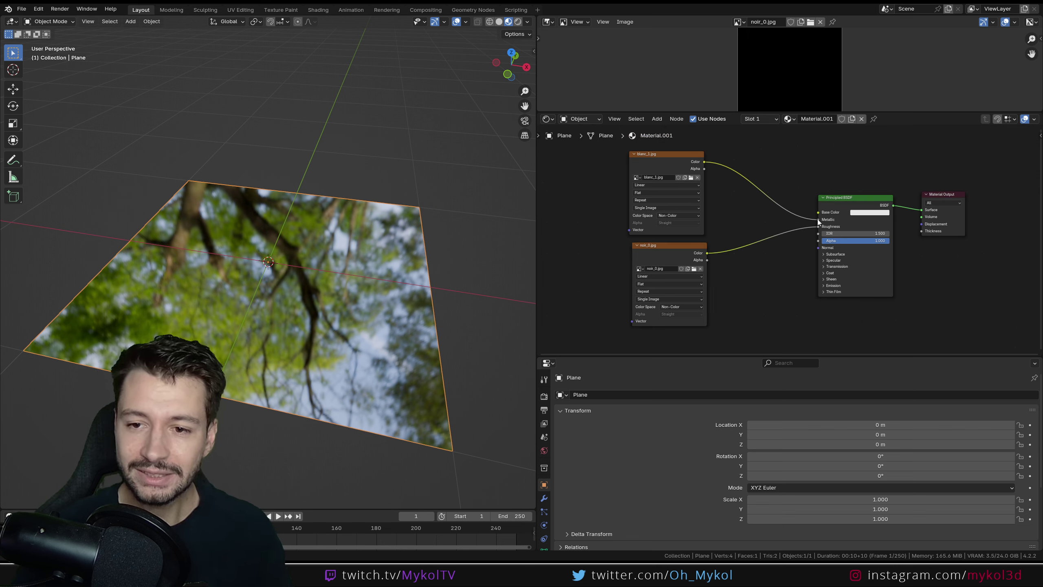
{"action": "left_click_drag", "start_coordinate": [813, 228], "coordinate": [796, 233]}
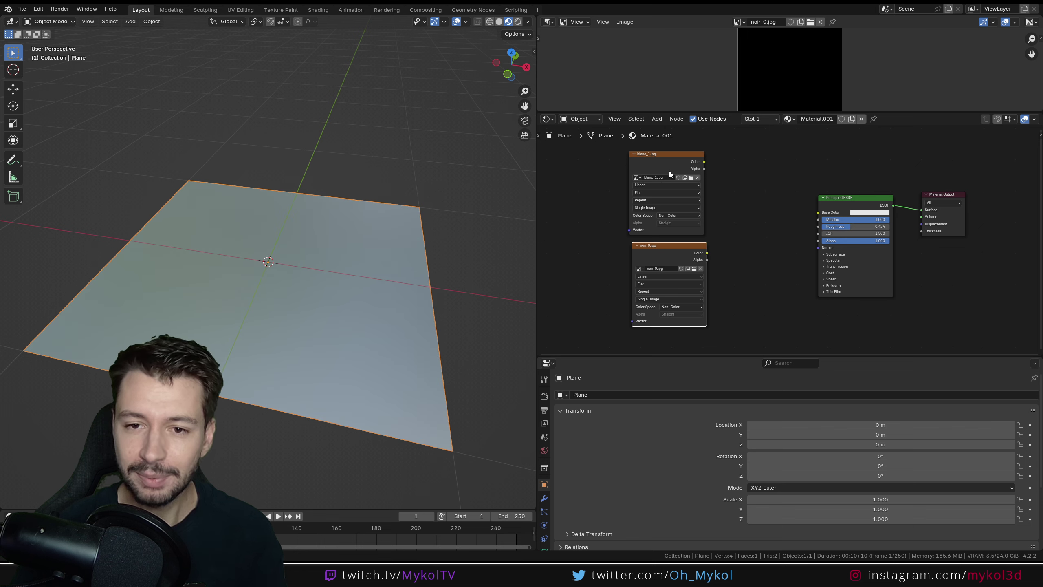
- Delete the noir_0.jpg and blanc_1.jpg image nodes
{"action": "key", "text": "Delete"}
{"action": "left_click", "coordinate": [666, 161]}
{"action": "key", "text": "Delete"}
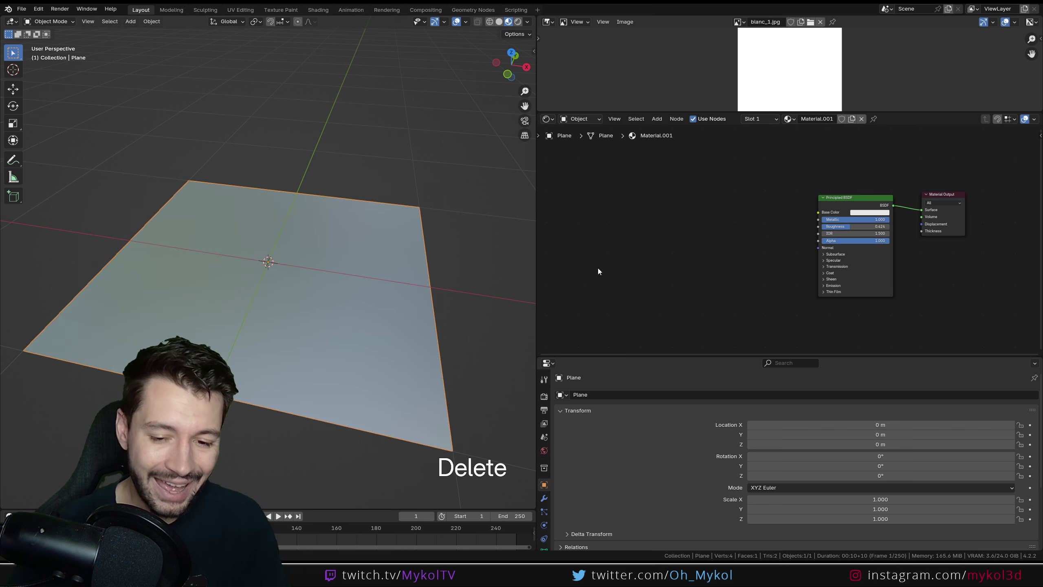
- Preview gris_0,5.jpg, add it as a test texture node, then delete it
{"action": "left_click", "coordinate": [531, 555]}
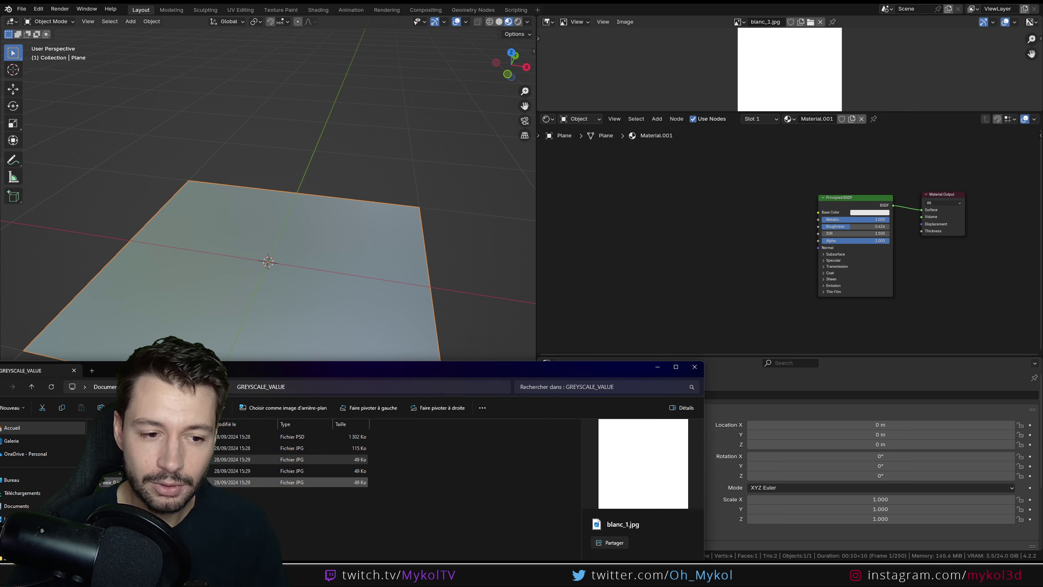
{"action": "key", "text": "Return"}
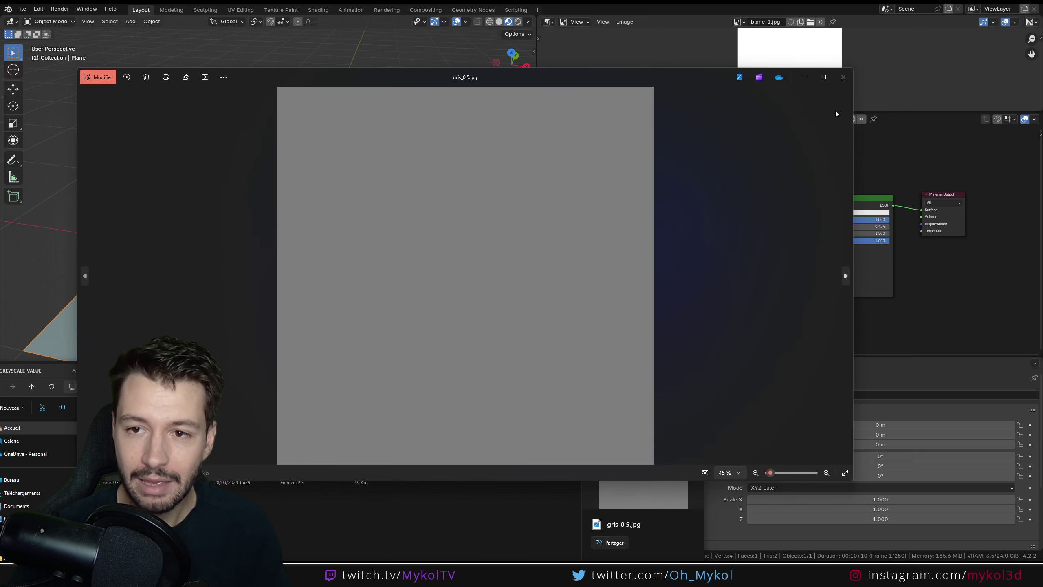
{"action": "left_click", "coordinate": [839, 81]}
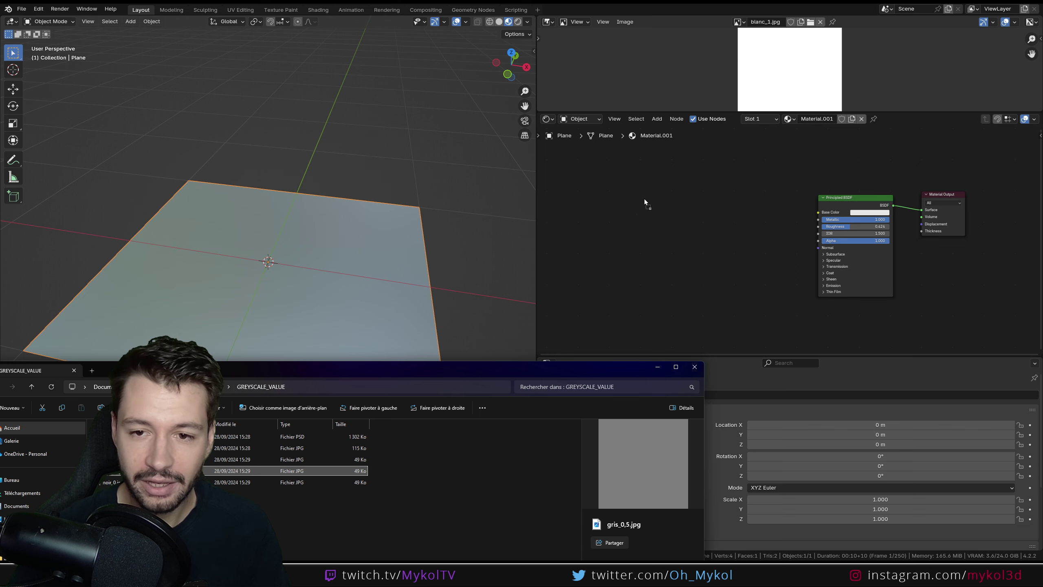
{"action": "mouse_move", "coordinate": [222, 470]}
{"action": "left_mouse_down"}
{"action": "mouse_move", "coordinate": [644, 199]}
{"action": "mouse_move", "coordinate": [832, 221]}
{"action": "left_mouse_up"}
{"action": "mouse_move", "coordinate": [222, 347]}
{"action": "middle_mouse_down"}
{"action": "mouse_move", "coordinate": [324, 341]}
{"action": "mouse_move", "coordinate": [292, 319]}
{"action": "mouse_move", "coordinate": [224, 390]}
{"action": "mouse_move", "coordinate": [271, 383]}
{"action": "middle_mouse_up"}
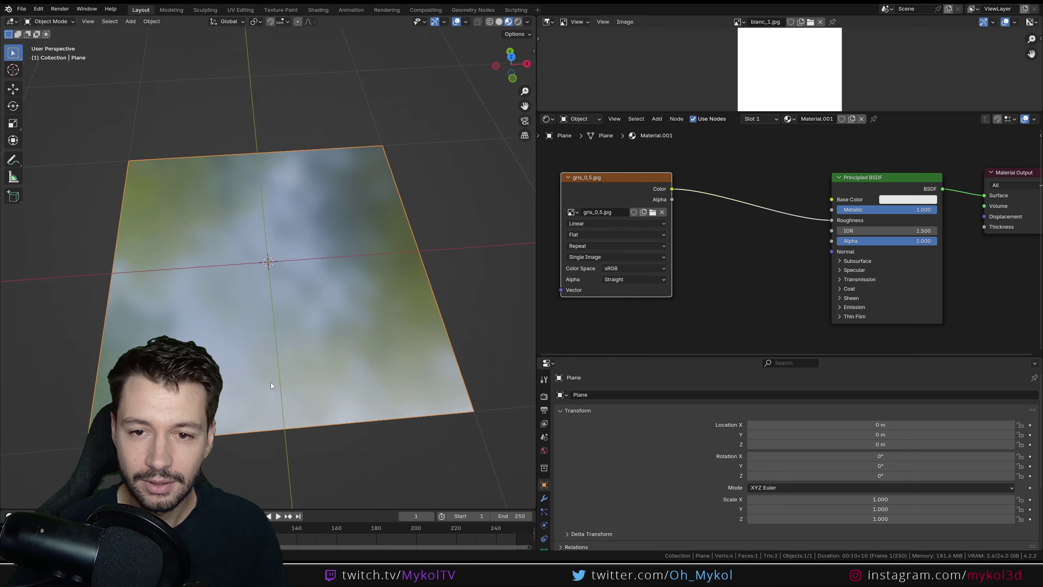
{"action": "key", "text": "Delete"}
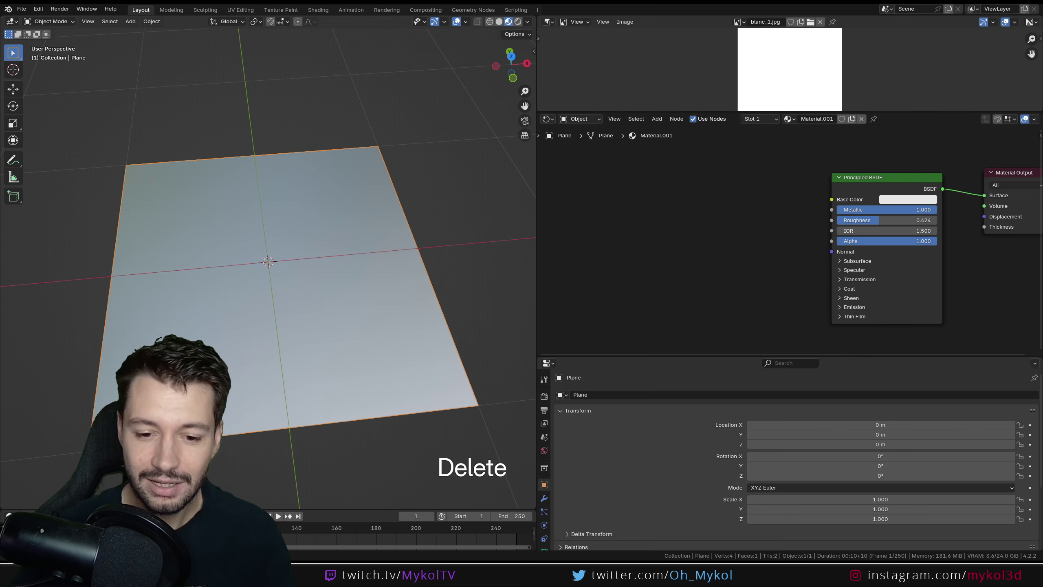
{"action": "key", "text": "alt+Tab"}
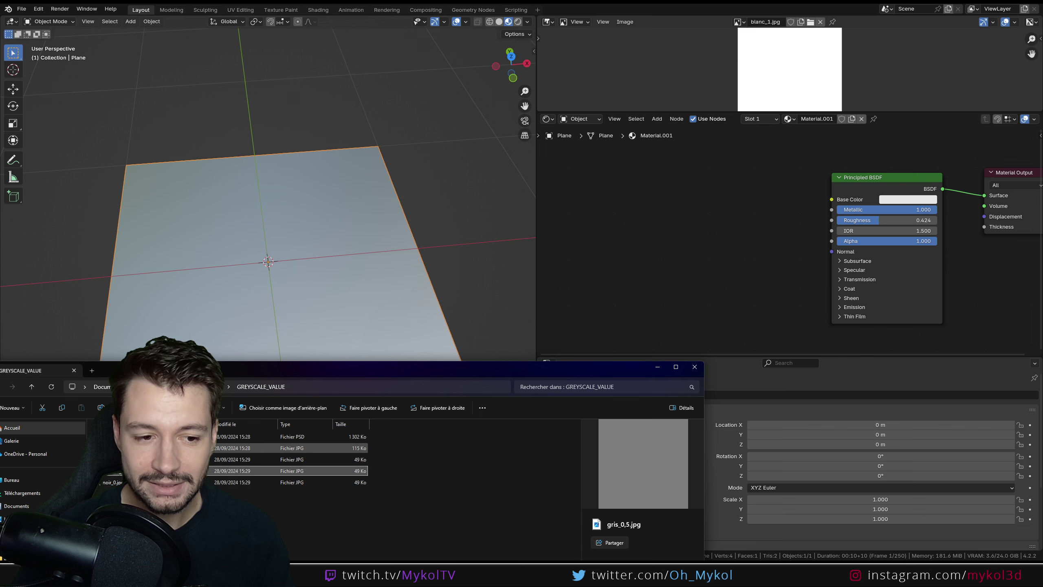
- Add ramp.jpg as an unlinked image texture node and show it in the enlarged image viewer
{"action": "left_click_drag", "start_coordinate": [246, 447], "coordinate": [629, 235]}
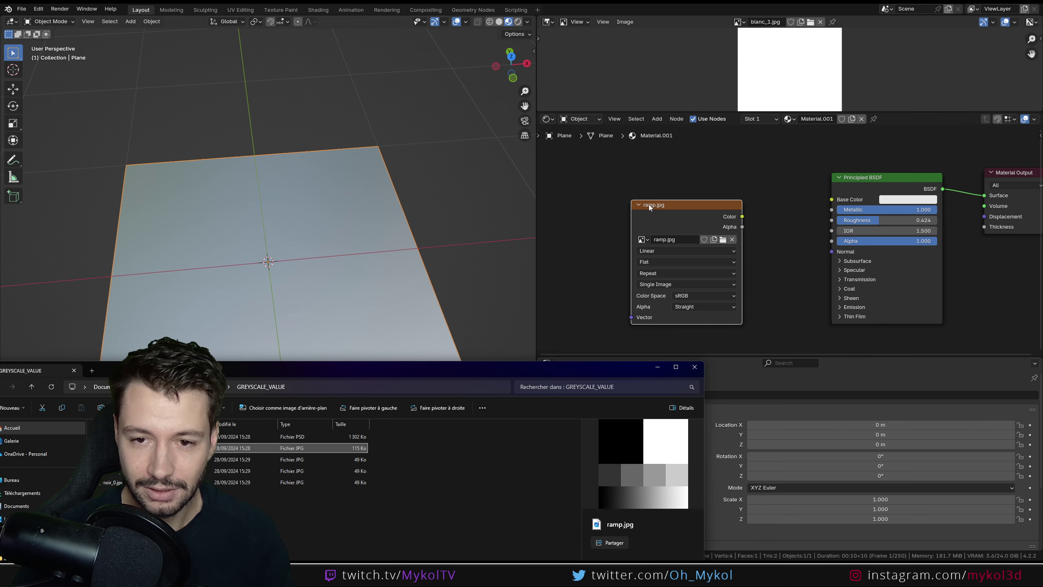
{"action": "left_click_drag", "start_coordinate": [721, 111], "coordinate": [727, 187]}
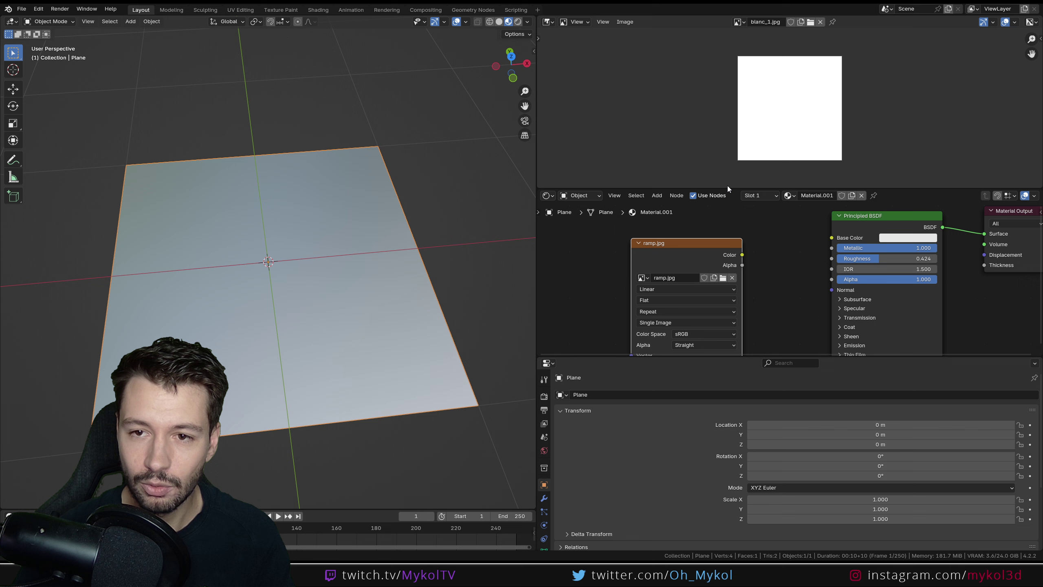
{"action": "left_click", "coordinate": [746, 23]}
{"action": "left_click", "coordinate": [755, 65]}
{"action": "scroll", "coordinate": [777, 137], "scroll_direction": "up", "scroll_amount": 2}
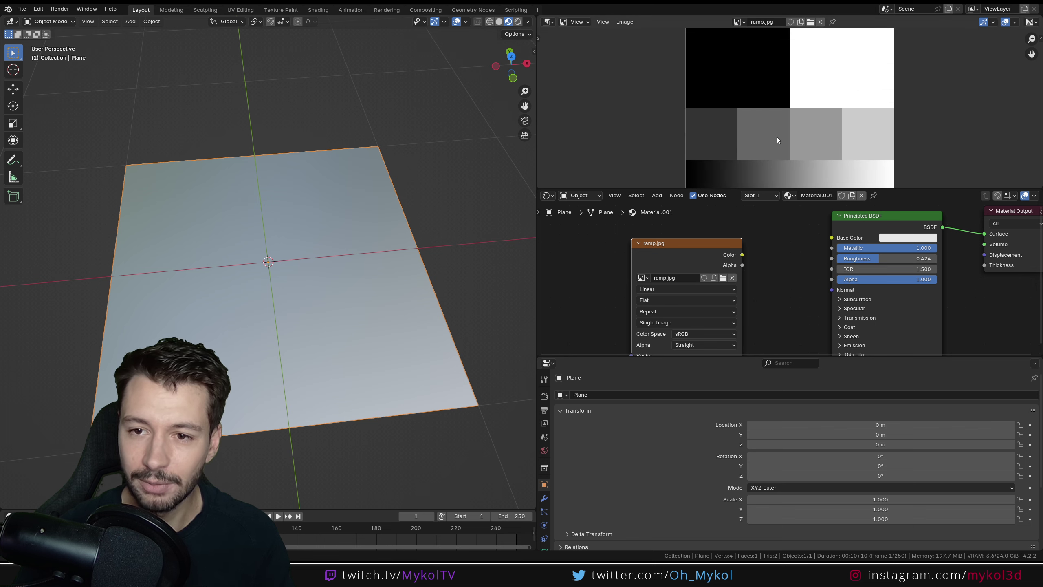
{"action": "scroll", "coordinate": [777, 156], "scroll_direction": "down", "scroll_amount": 2}
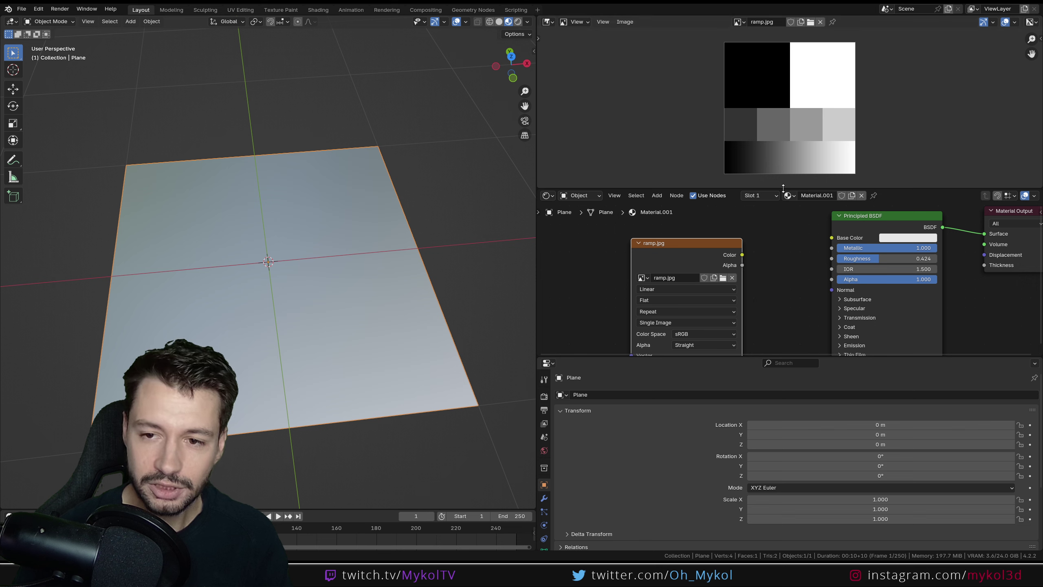
{"action": "left_click_drag", "start_coordinate": [781, 188], "coordinate": [783, 209]}
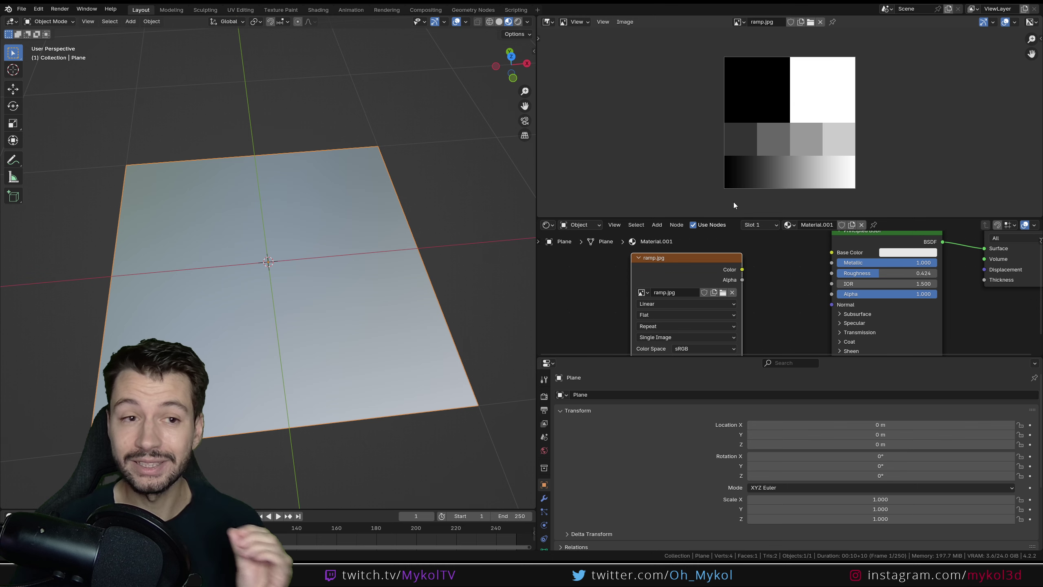
- Set the ramp.jpg Image Texture node's colour space to Non-Color and view the lighter greys
{"action": "scroll", "coordinate": [779, 290], "scroll_direction": "down", "scroll_amount": 1}
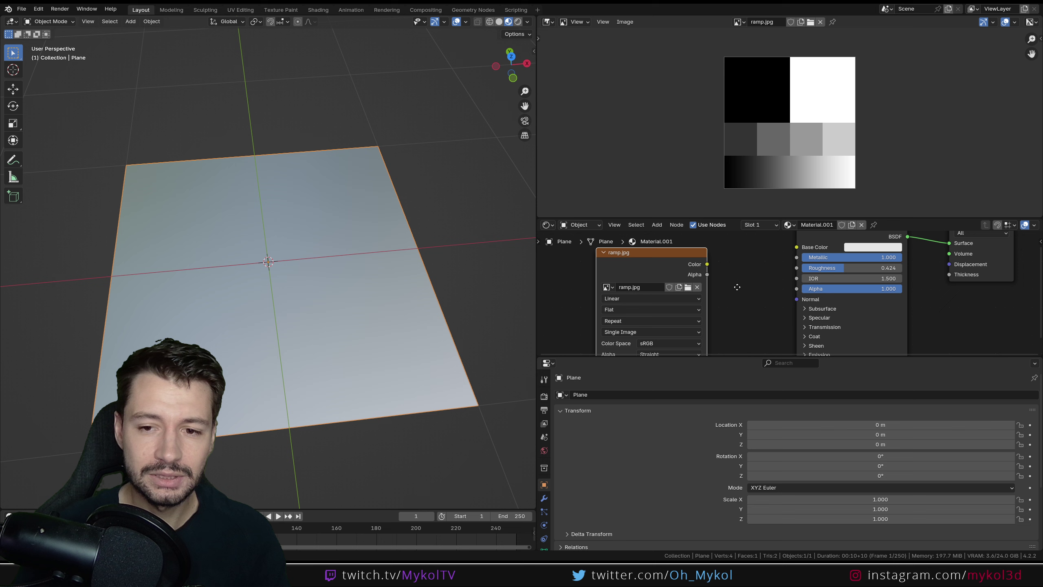
{"action": "left_click_drag", "start_coordinate": [747, 354], "coordinate": [747, 452]}
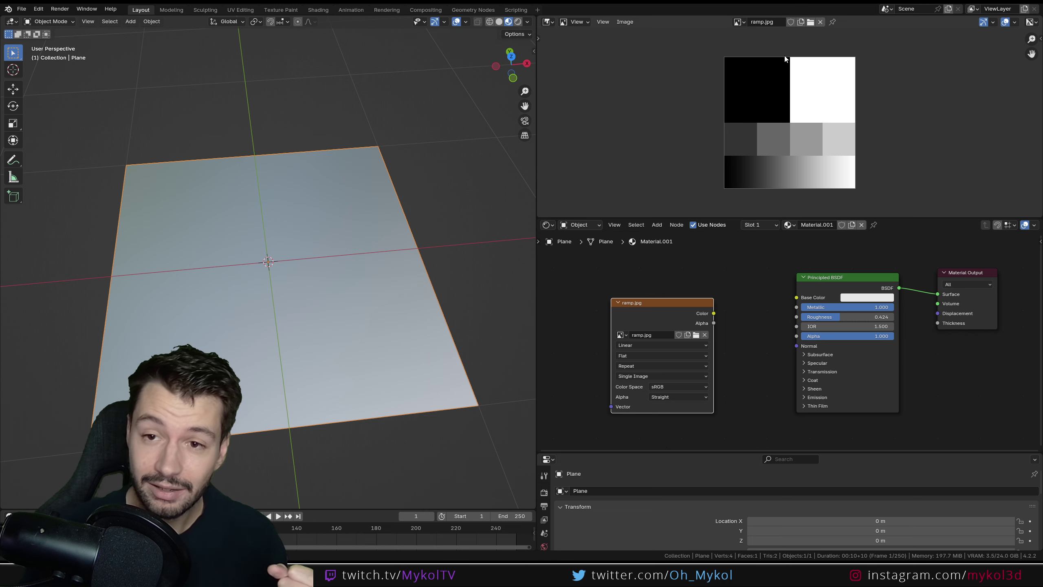
{"action": "left_click", "coordinate": [668, 387]}
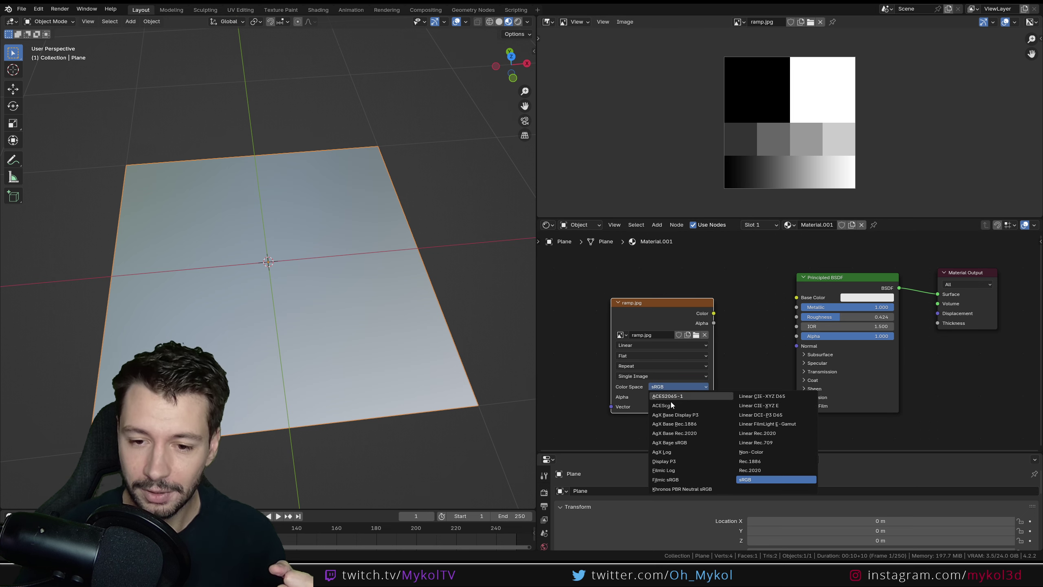
{"action": "left_click", "coordinate": [760, 453]}
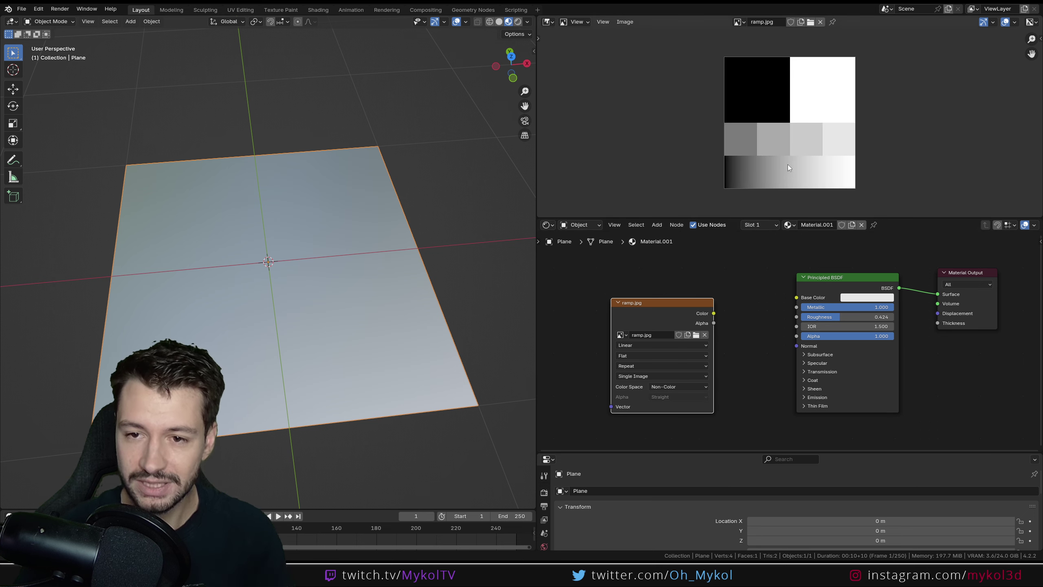
{"action": "scroll", "coordinate": [788, 165], "scroll_direction": "up", "scroll_amount": 1}
{"action": "left_click_drag", "start_coordinate": [791, 218], "coordinate": [782, 309]}
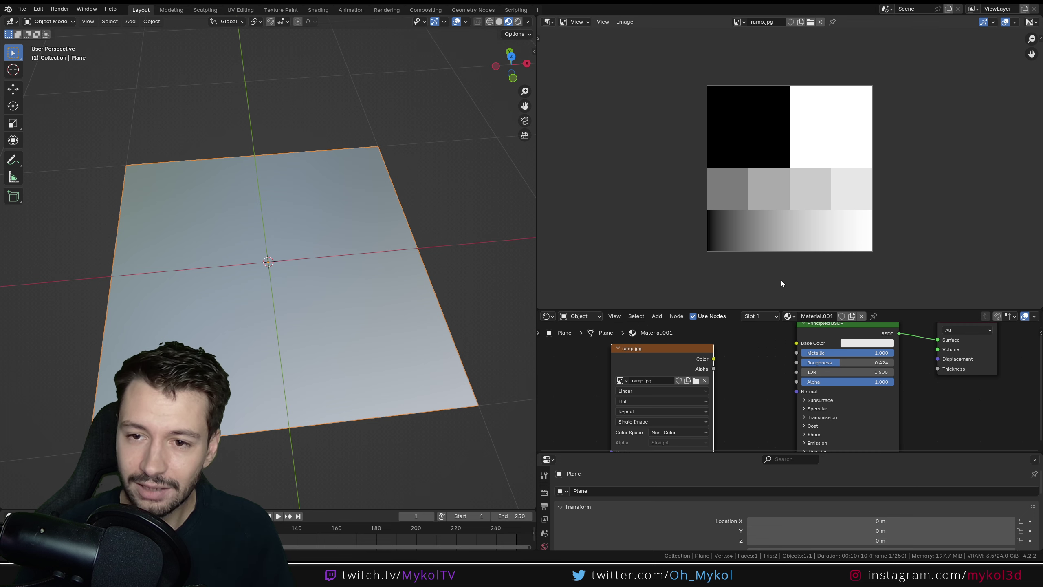
{"action": "scroll", "coordinate": [737, 128], "scroll_direction": "up", "scroll_amount": 2}
{"action": "scroll", "coordinate": [732, 77], "scroll_direction": "down", "scroll_amount": 1}
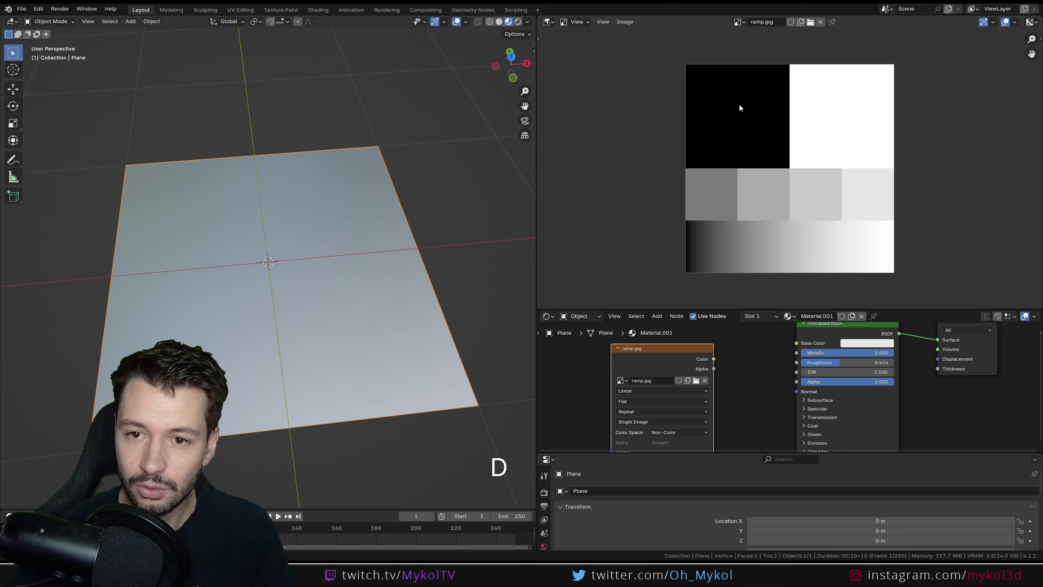
- Annotate the ramp: 0 on the black square and gradient start, .4 on the second grey step
{"action": "left_click_drag", "start_coordinate": [739, 103], "coordinate": [748, 107]}
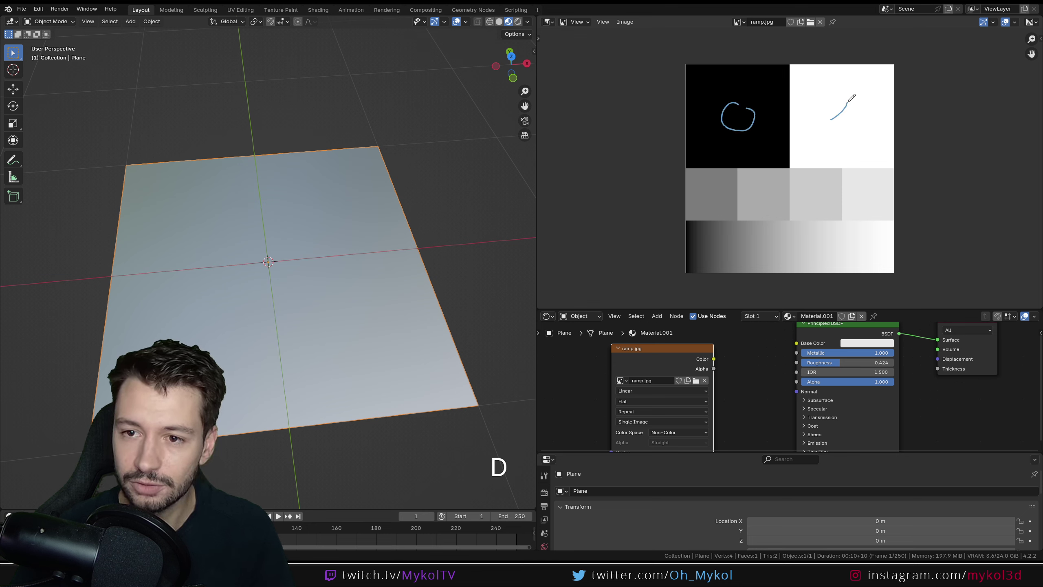
{"action": "left_click_drag", "start_coordinate": [693, 247], "coordinate": [698, 246]}
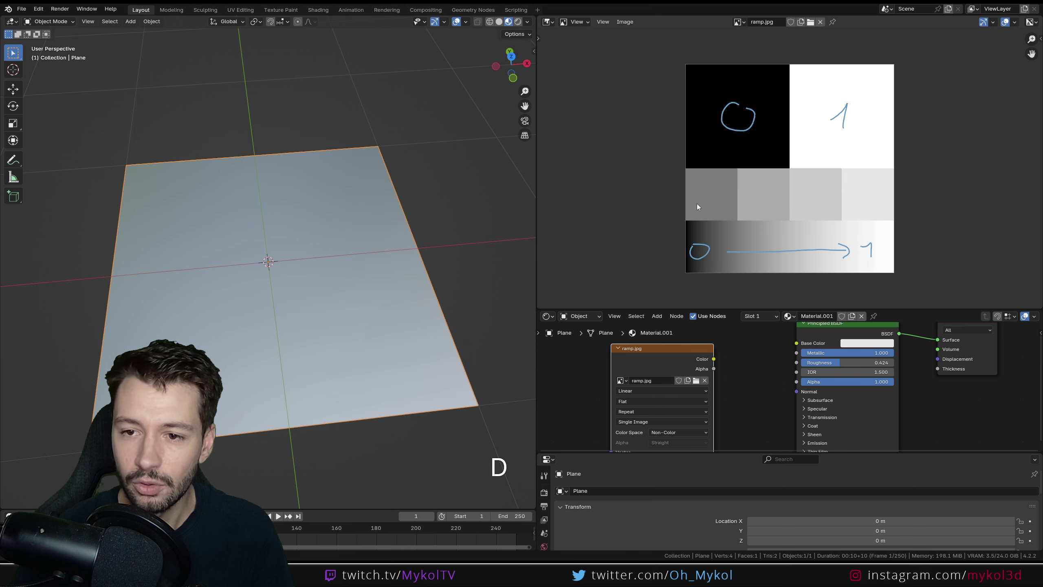
{"action": "left_click", "coordinate": [756, 202]}
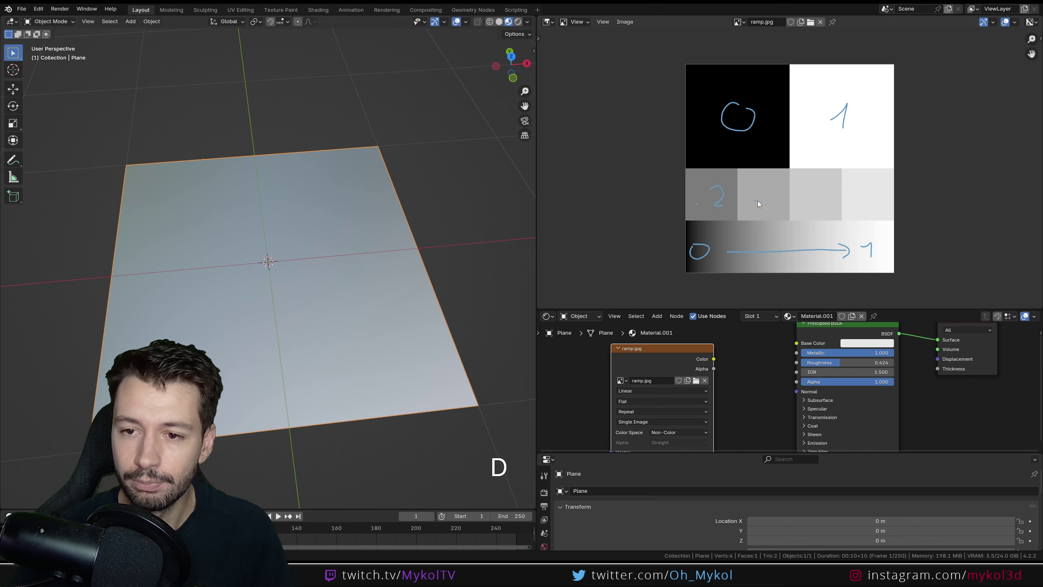
{"action": "left_click_drag", "start_coordinate": [773, 188], "coordinate": [778, 204]}
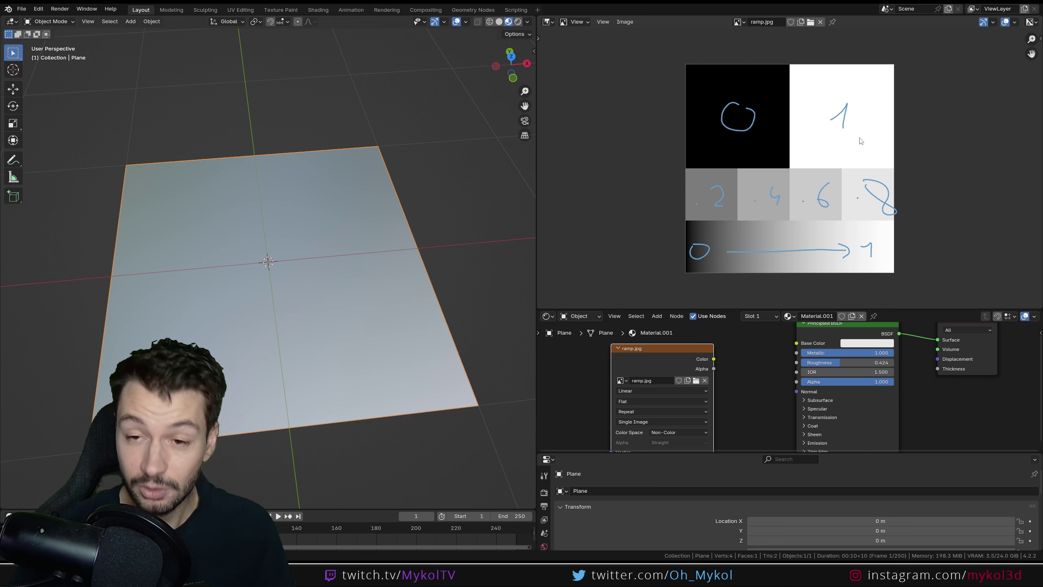
- Link ramp.jpg Color to Principled BSDF Roughness and widen the viewport to see the whole plane
{"action": "left_click_drag", "start_coordinate": [747, 308], "coordinate": [723, 185]}
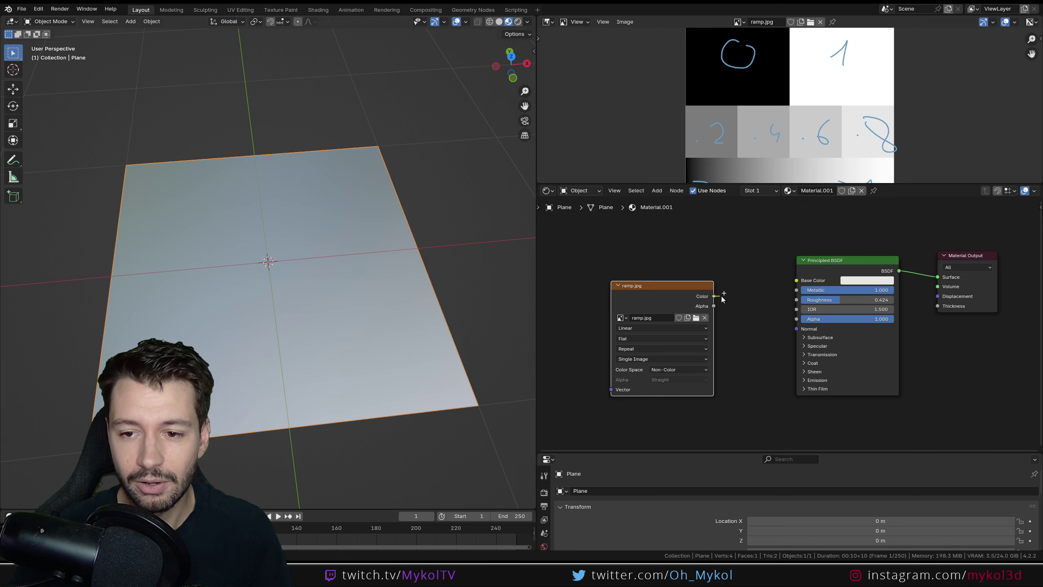
{"action": "left_click_drag", "start_coordinate": [795, 303], "coordinate": [796, 300]}
{"action": "mouse_move", "coordinate": [344, 284]}
{"action": "middle_mouse_down"}
{"action": "mouse_move", "coordinate": [324, 310]}
{"action": "mouse_move", "coordinate": [349, 313]}
{"action": "mouse_move", "coordinate": [339, 287]}
{"action": "middle_mouse_up"}
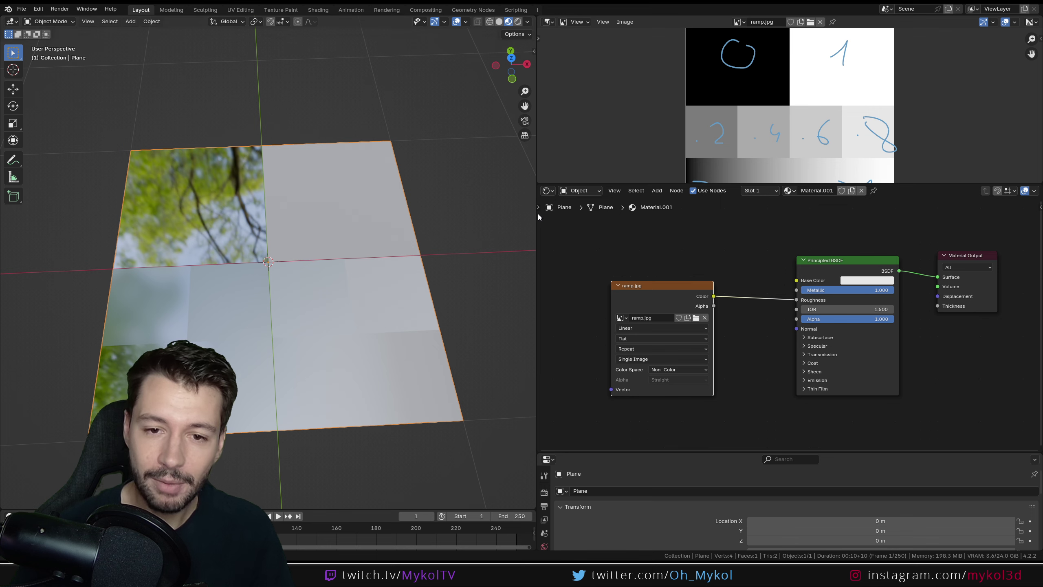
{"action": "left_click_drag", "start_coordinate": [537, 215], "coordinate": [706, 219]}
{"action": "scroll", "coordinate": [409, 298], "scroll_direction": "down", "scroll_amount": 3}
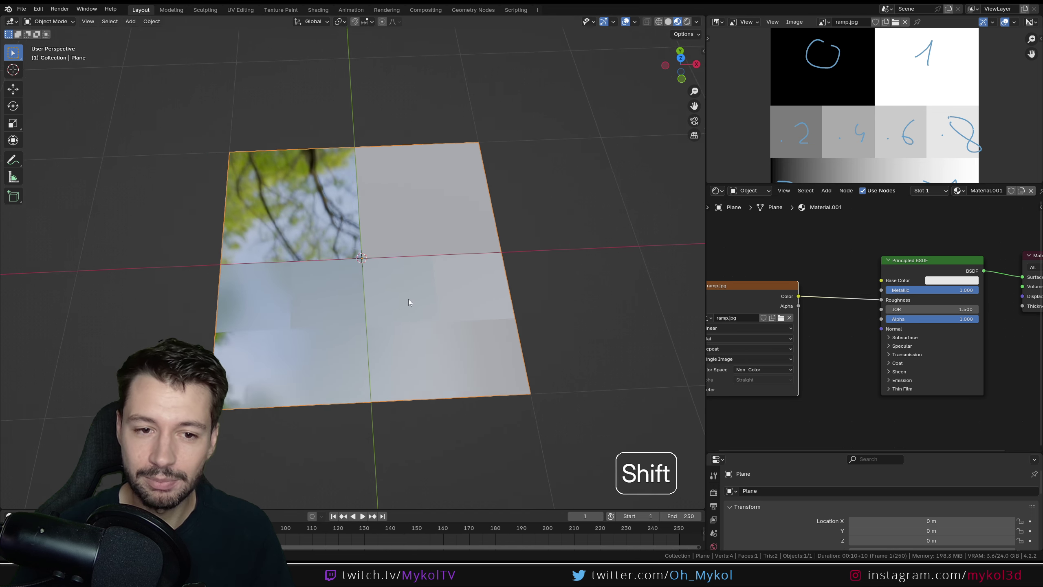
{"action": "mouse_move", "coordinate": [408, 299]}
{"action": "middle_mouse_down", "text": "shift"}
{"action": "mouse_move", "coordinate": [479, 288]}
{"action": "mouse_move", "coordinate": [480, 260]}
{"action": "mouse_move", "coordinate": [481, 295]}
{"action": "mouse_move", "coordinate": [491, 280]}
{"action": "mouse_move", "coordinate": [481, 278]}
{"action": "mouse_move", "coordinate": [521, 291]}
{"action": "middle_mouse_up", "text": "shift"}
- Hide viewport overlays, resize editors and reposition the Principled BSDF to show the full ramp
{"action": "left_click", "coordinate": [624, 23]}
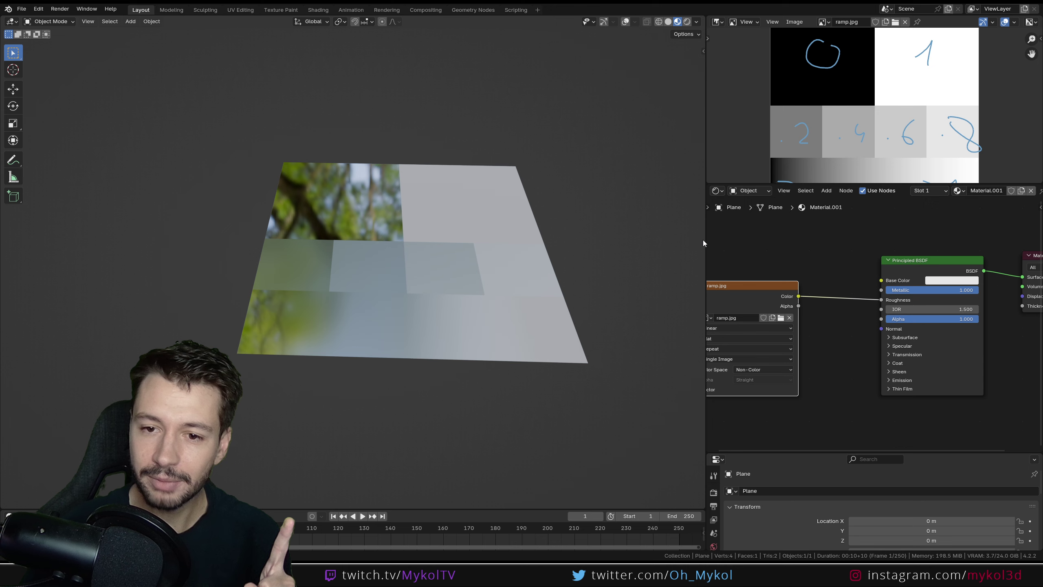
{"action": "left_click_drag", "start_coordinate": [702, 242], "coordinate": [642, 242]}
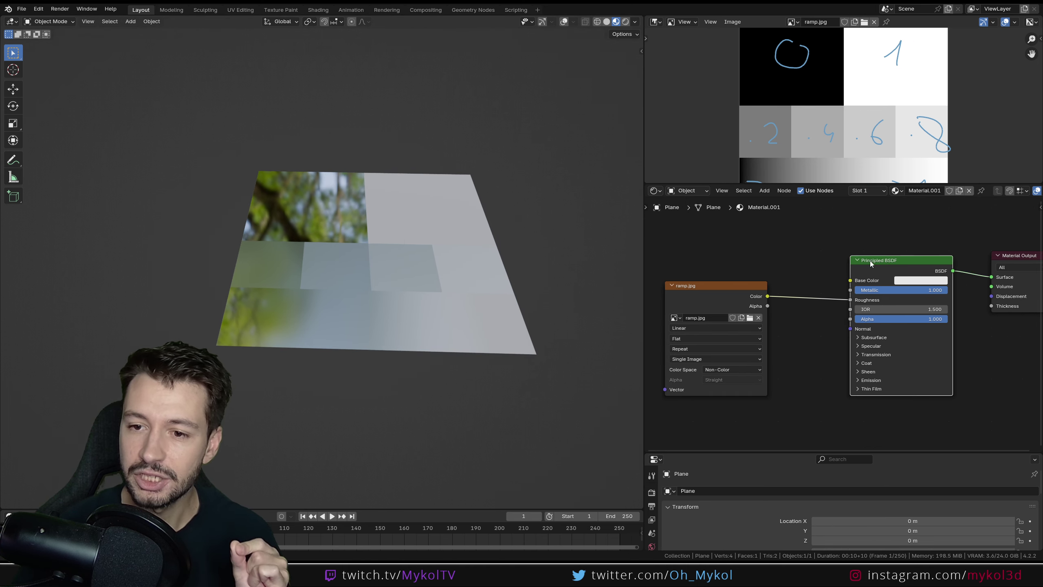
{"action": "left_click_drag", "start_coordinate": [870, 261], "coordinate": [855, 236]}
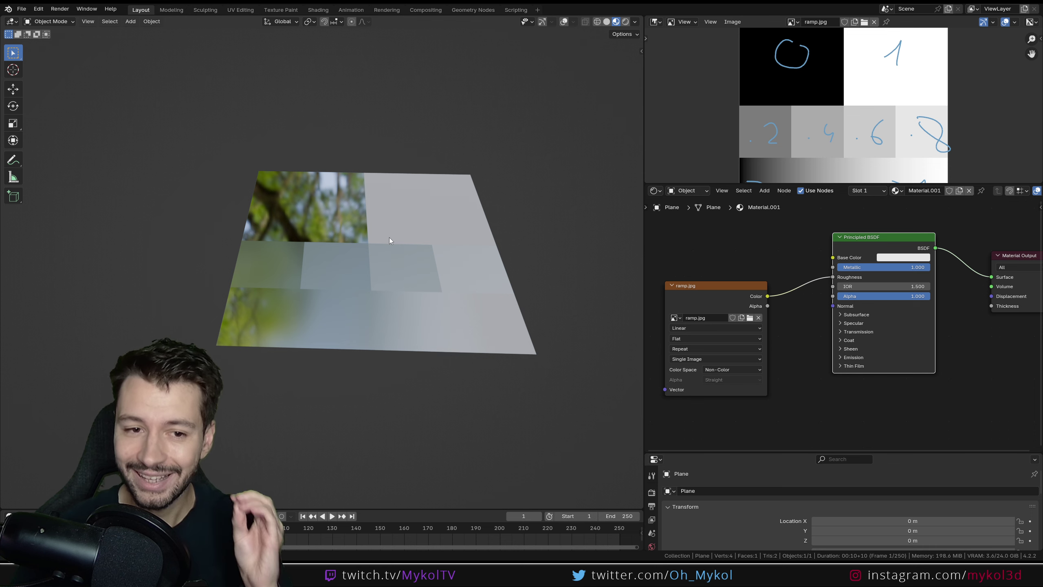
{"action": "left_click_drag", "start_coordinate": [762, 184], "coordinate": [763, 241]}
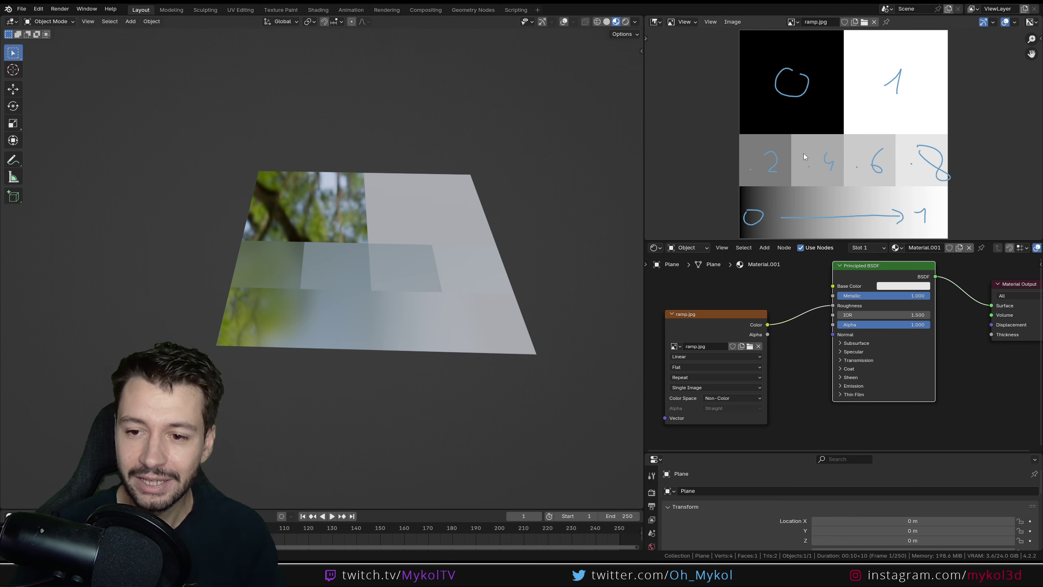
{"action": "left_click_drag", "start_coordinate": [872, 271], "coordinate": [867, 305]}
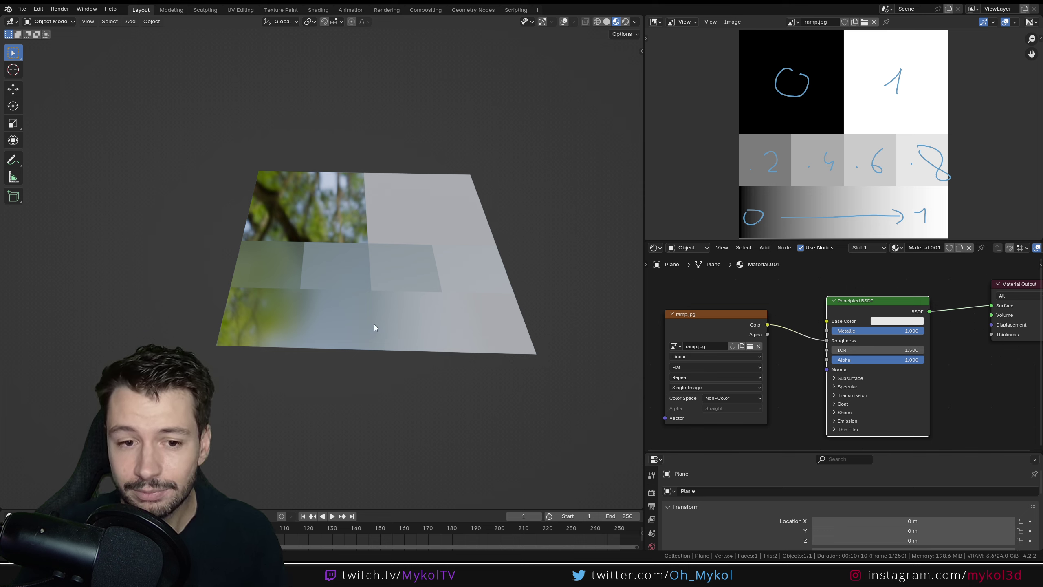
{"action": "mouse_move", "coordinate": [468, 329]}
{"action": "middle_mouse_down"}
{"action": "mouse_move", "coordinate": [474, 350]}
{"action": "mouse_move", "coordinate": [449, 334]}
{"action": "middle_mouse_up"}
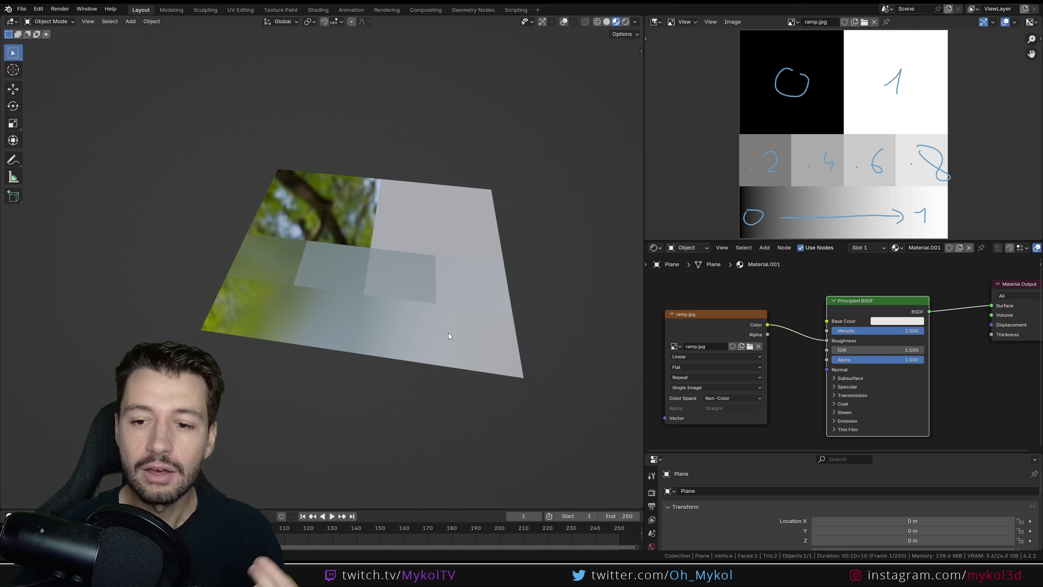
{"action": "right_click", "coordinate": [847, 331]}
{"action": "left_click", "coordinate": [847, 346]}
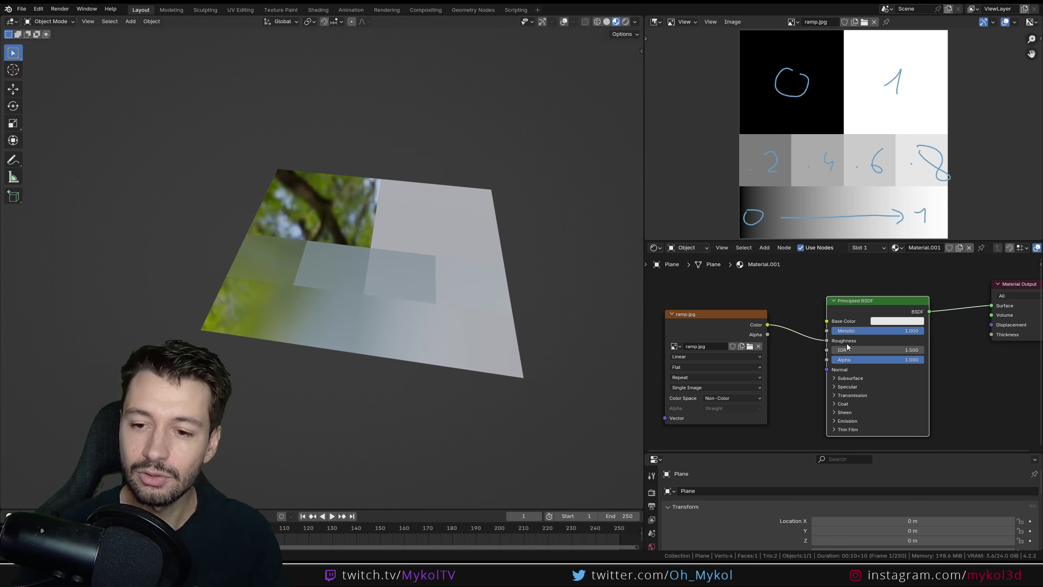
{"action": "right_click", "coordinate": [786, 342]}
{"action": "key", "text": "Escape"}
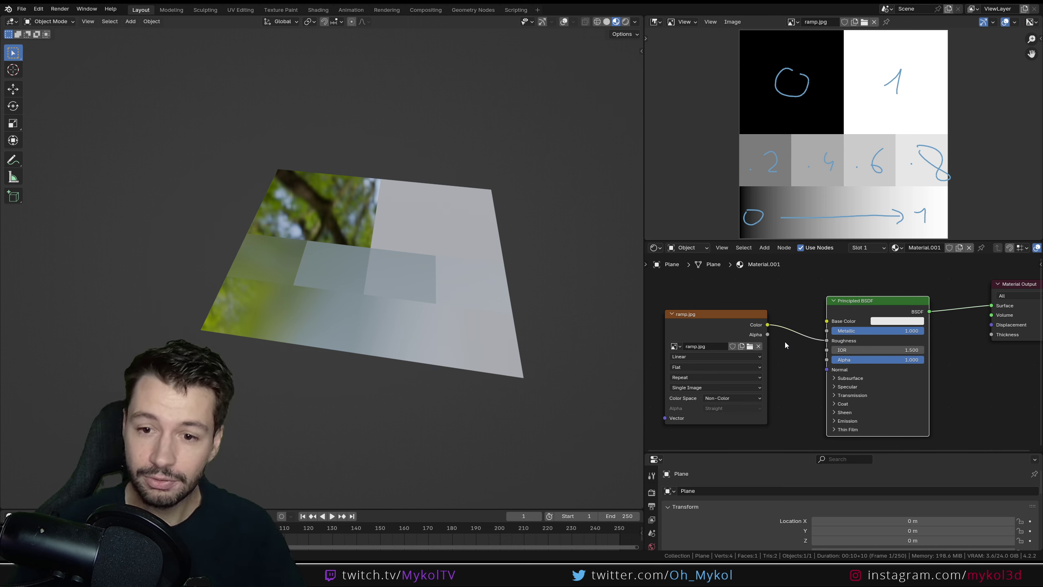
{"action": "right_click", "coordinate": [785, 342]}
{"action": "key", "text": "Escape"}
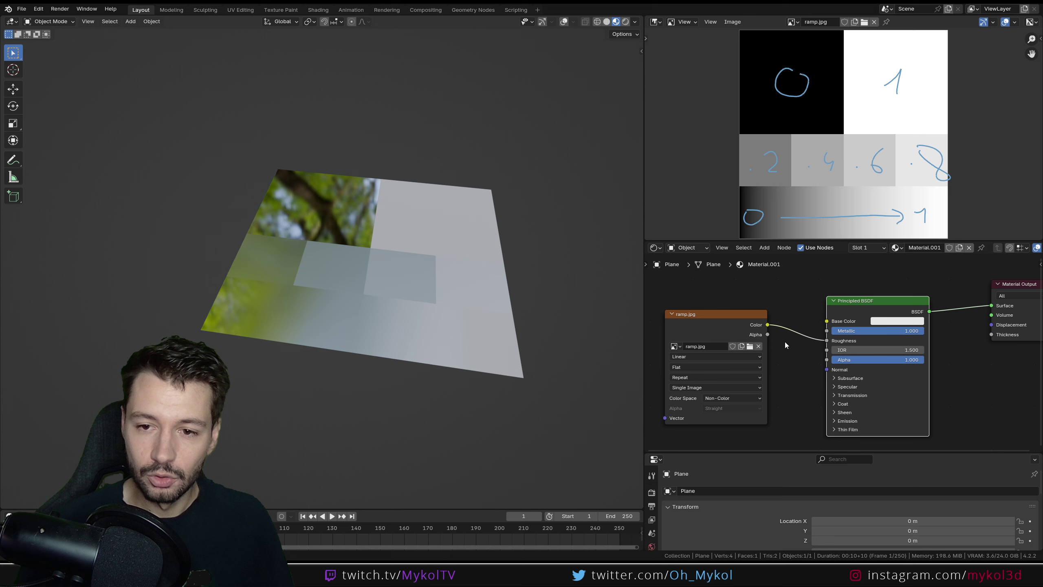
{"action": "scroll", "coordinate": [476, 267], "scroll_direction": "up", "scroll_amount": 2}
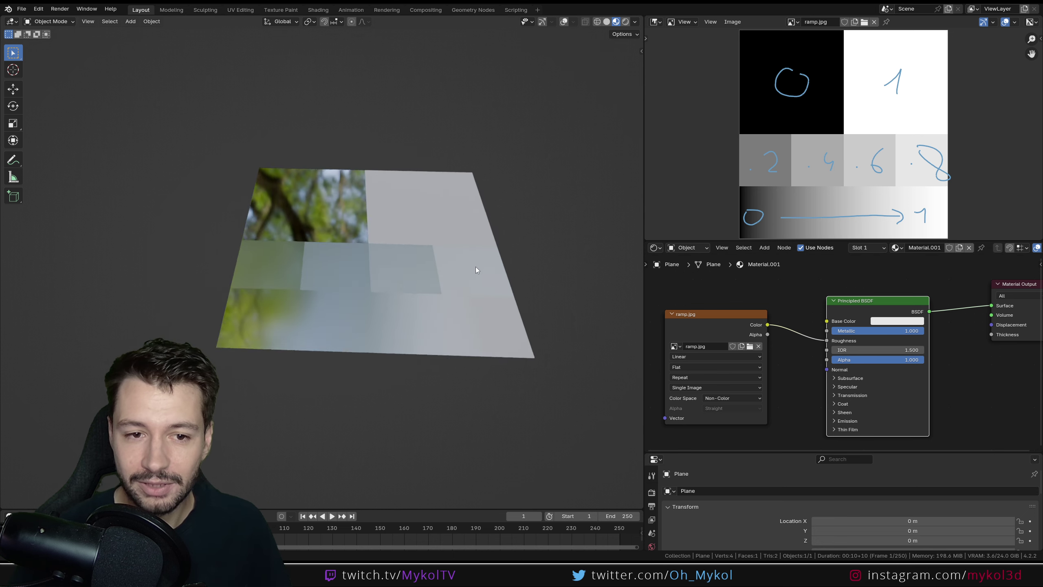
{"action": "scroll", "coordinate": [476, 286], "scroll_direction": "up", "scroll_amount": 2}
{"action": "scroll", "coordinate": [417, 276], "scroll_direction": "up", "scroll_amount": 2}
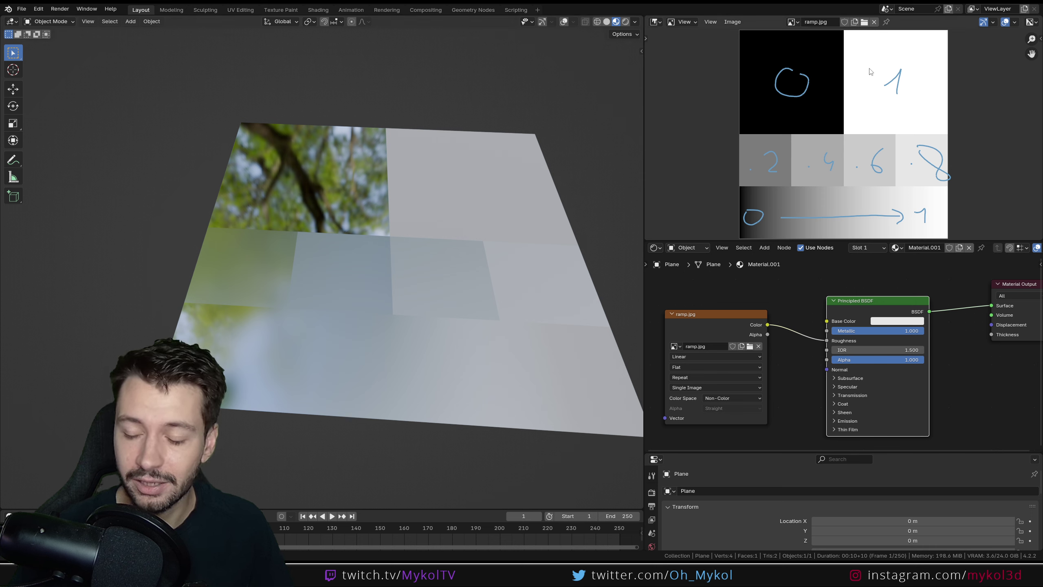
{"action": "right_click", "coordinate": [844, 343]}
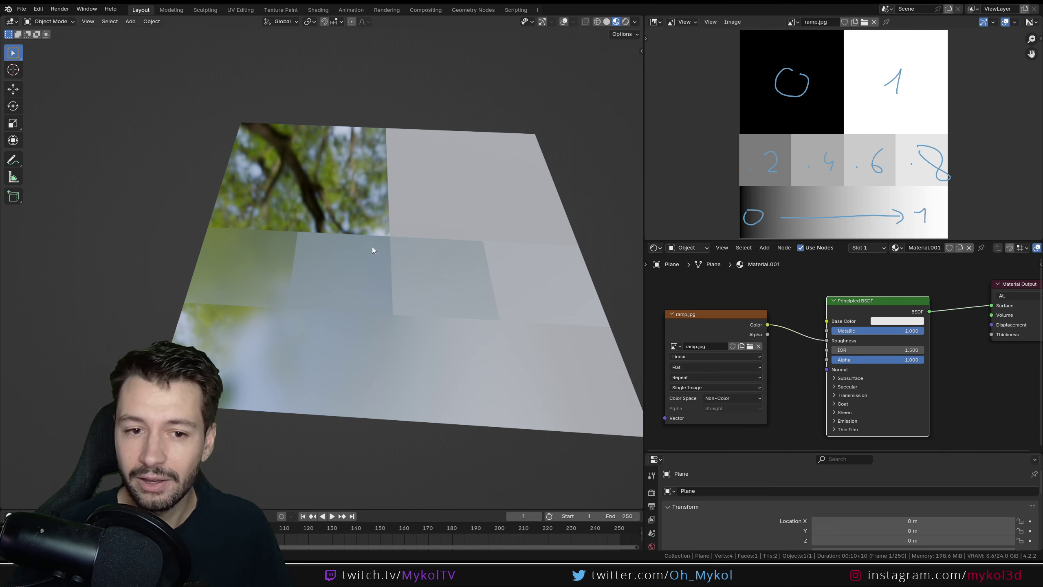
{"action": "mouse_move", "coordinate": [526, 240]}
{"action": "middle_mouse_down"}
{"action": "mouse_move", "coordinate": [514, 281]}
{"action": "mouse_move", "coordinate": [428, 245]}
{"action": "middle_mouse_up"}
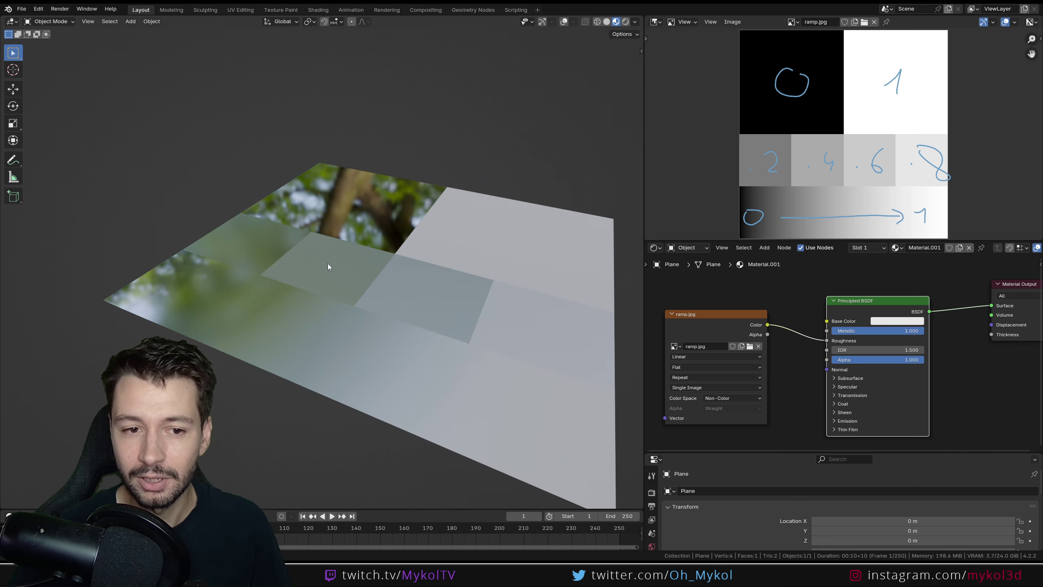
{"action": "mouse_move", "coordinate": [328, 267]}
{"action": "middle_mouse_down"}
{"action": "mouse_move", "coordinate": [467, 311]}
{"action": "mouse_move", "coordinate": [300, 328]}
{"action": "middle_mouse_up"}
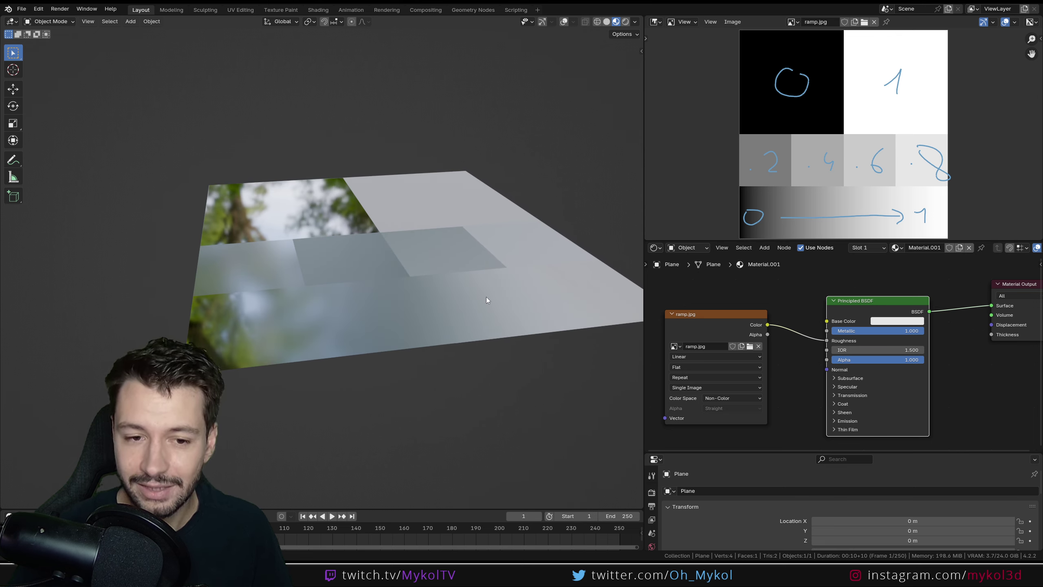
{"action": "mouse_move", "coordinate": [587, 286]}
{"action": "middle_mouse_down"}
{"action": "mouse_move", "coordinate": [567, 311]}
{"action": "mouse_move", "coordinate": [553, 280]}
{"action": "middle_mouse_up"}
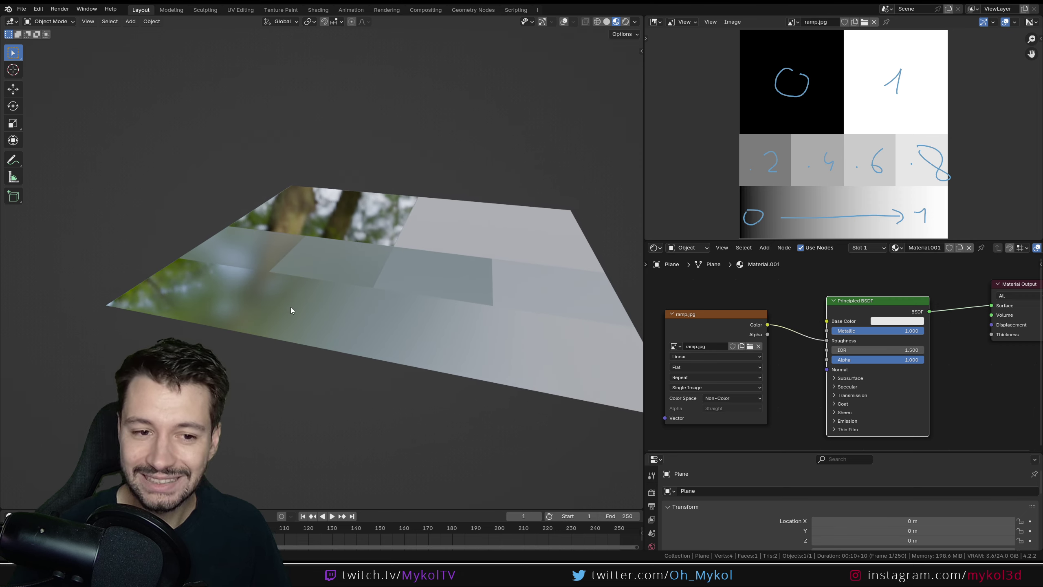
{"action": "middle_click_drag", "start_coordinate": [241, 305], "coordinate": [357, 357]}
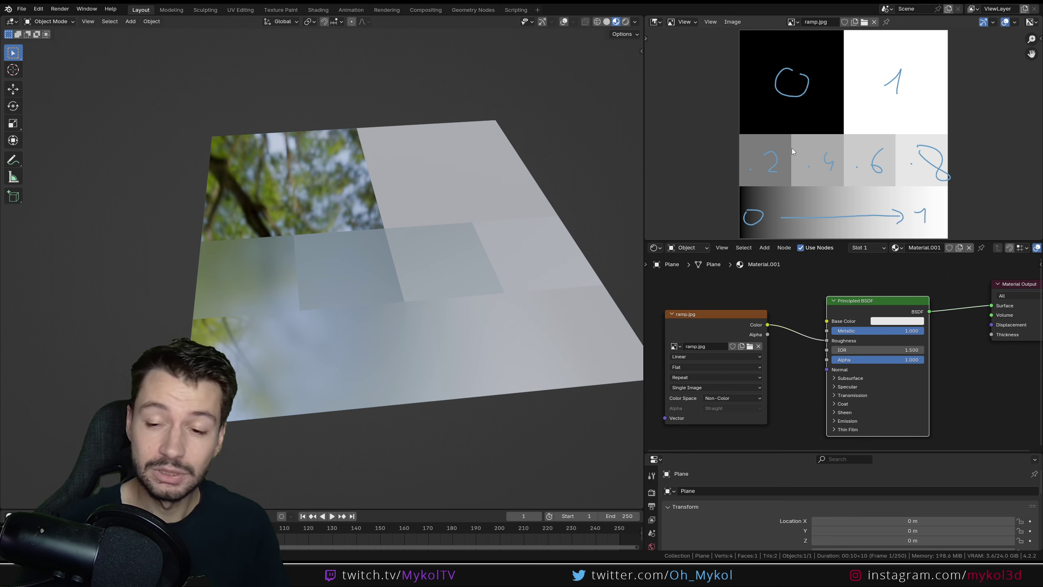
- Reconnect ramp.jpg Color from Roughness to Metallic and set Roughness to 0.000
{"action": "scroll", "coordinate": [772, 342], "scroll_direction": "down", "scroll_amount": 2}
{"action": "left_click_drag", "start_coordinate": [767, 333], "coordinate": [744, 353]}
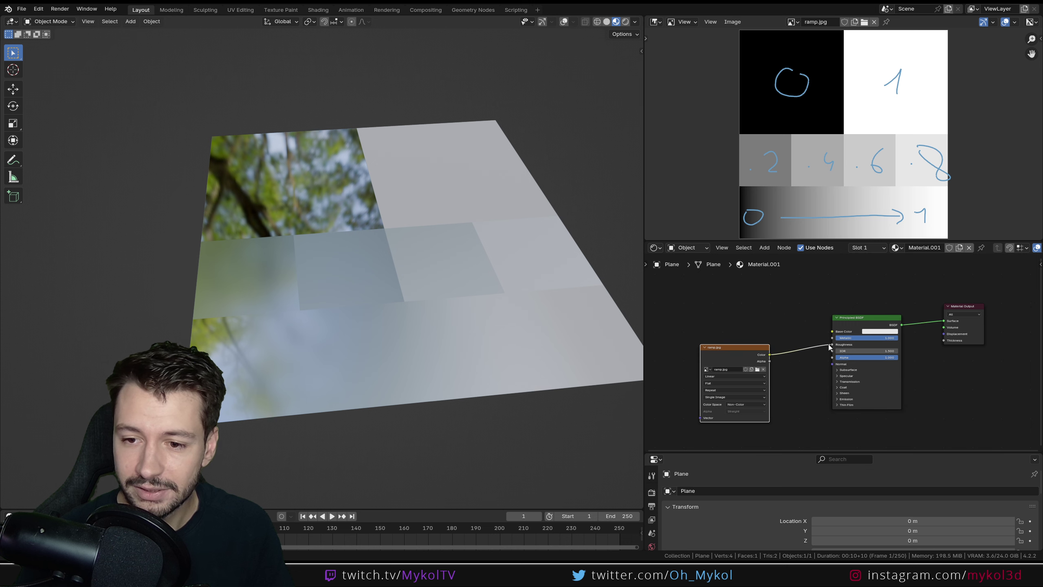
{"action": "left_click_drag", "start_coordinate": [830, 340], "coordinate": [832, 338]}
{"action": "left_click_drag", "start_coordinate": [750, 346], "coordinate": [753, 329]}
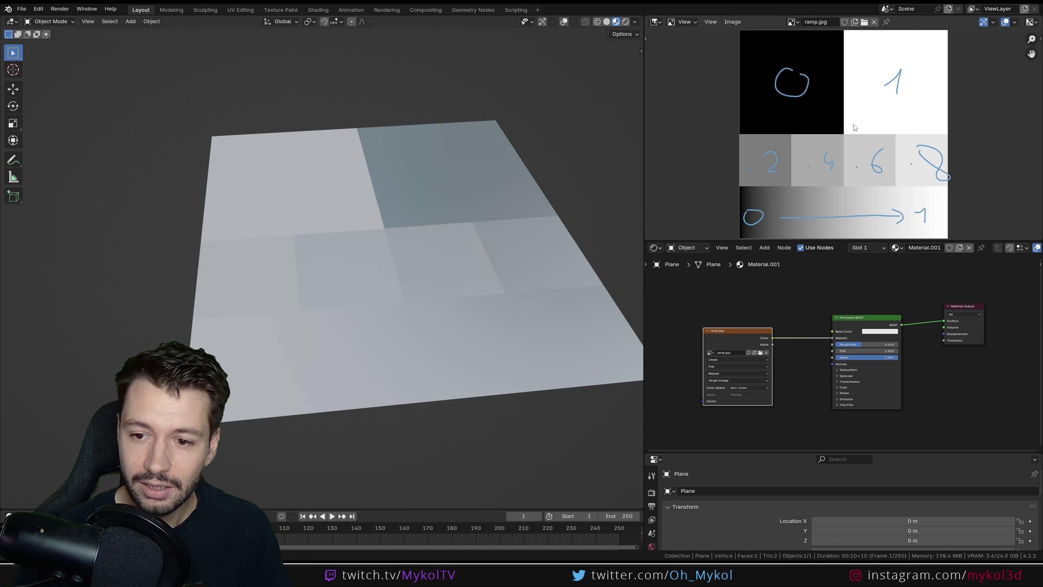
{"action": "left_click_drag", "start_coordinate": [867, 346], "coordinate": [838, 346]}
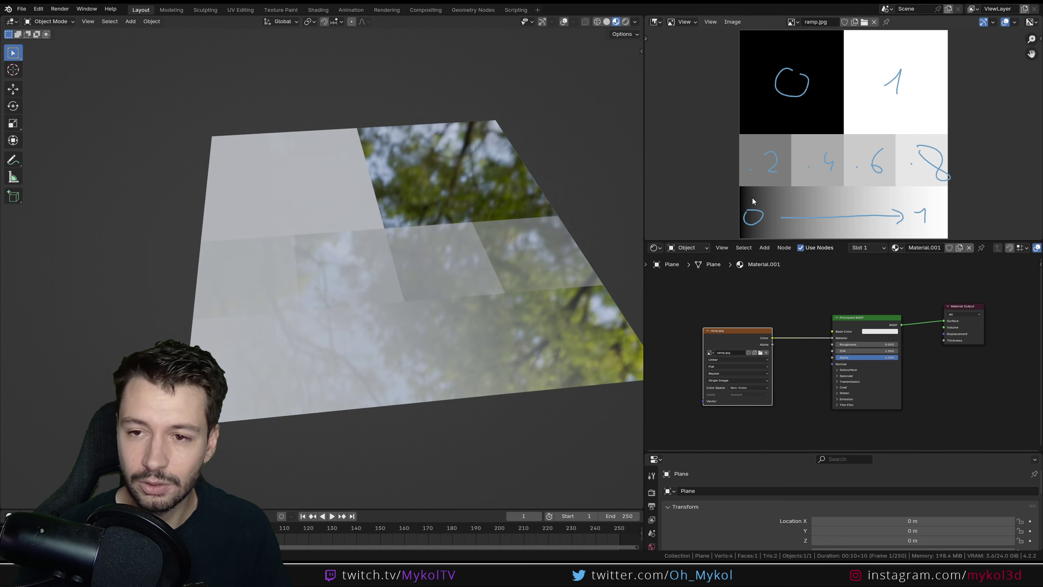
{"action": "scroll", "coordinate": [845, 348], "scroll_direction": "up", "scroll_amount": 2}
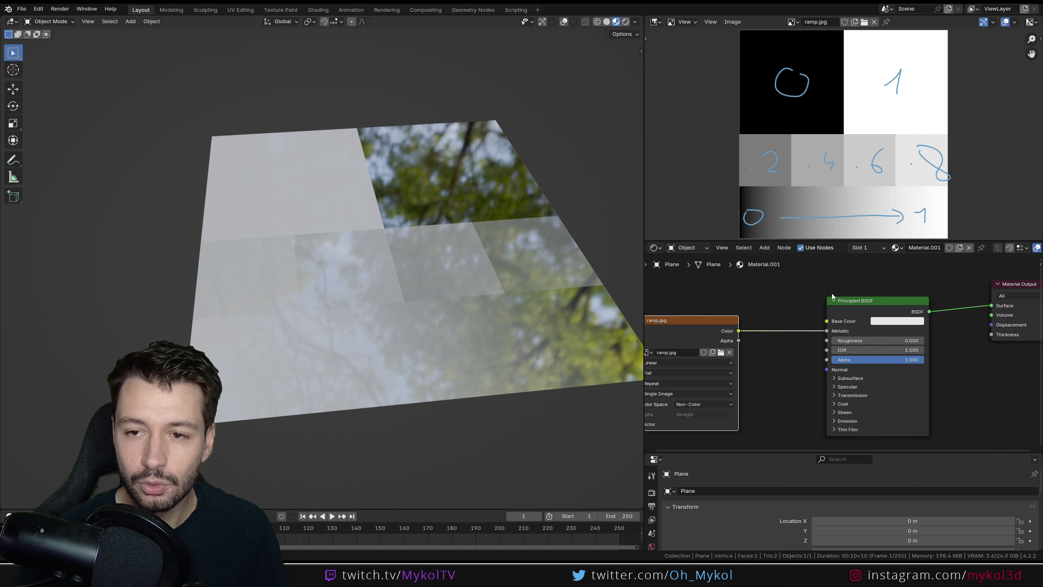
- Disconnect the ramp.jpg link from the Principled BSDF Metallic input
{"action": "scroll", "coordinate": [722, 198], "scroll_direction": "down", "scroll_amount": 2}
{"action": "middle_click_drag", "start_coordinate": [583, 230], "coordinate": [537, 212]}
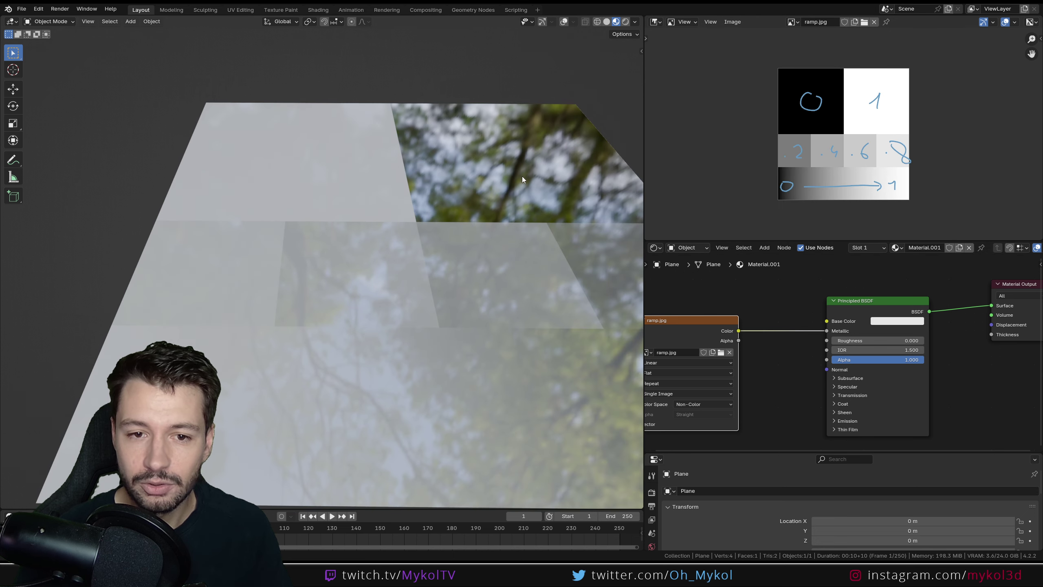
{"action": "right_click", "coordinate": [832, 331]}
{"action": "key", "text": "Escape"}
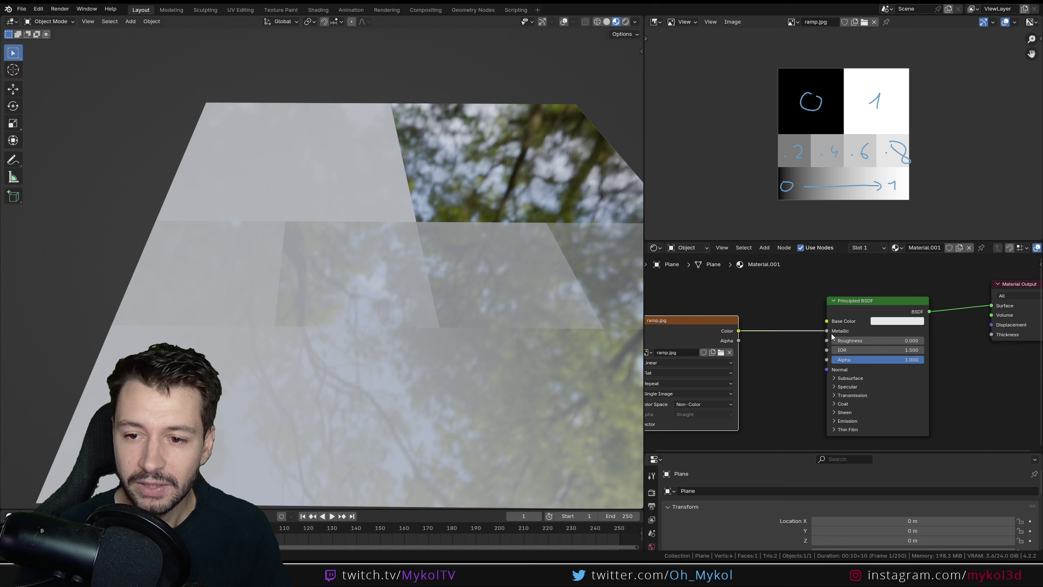
{"action": "right_click", "coordinate": [833, 336]}
{"action": "left_click", "coordinate": [882, 329]}
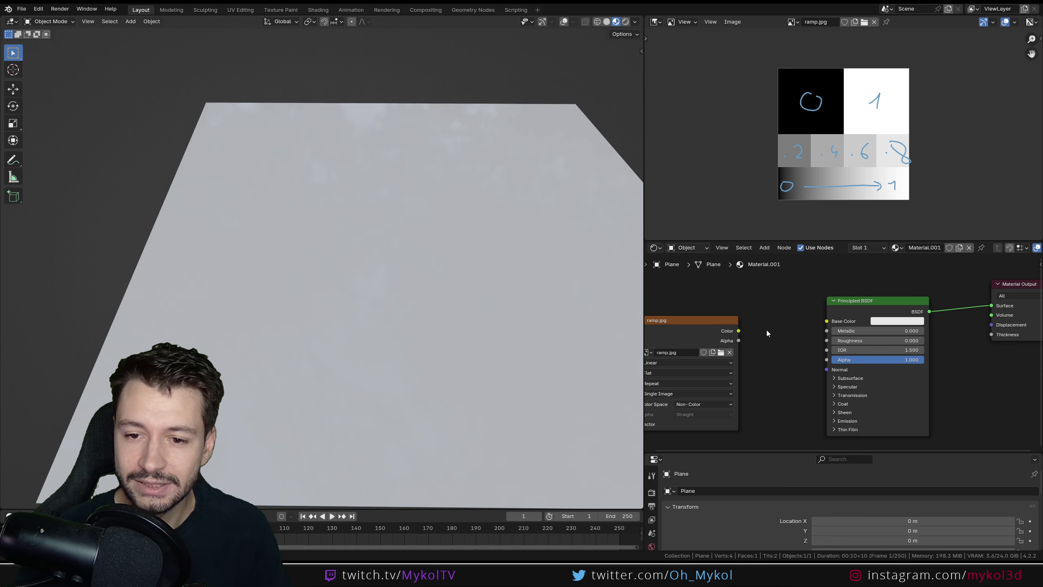
- Link ramp.jpg Color back to Roughness, leaving the plane a uniform light grey
{"action": "left_click_drag", "start_coordinate": [816, 338], "coordinate": [827, 340]}
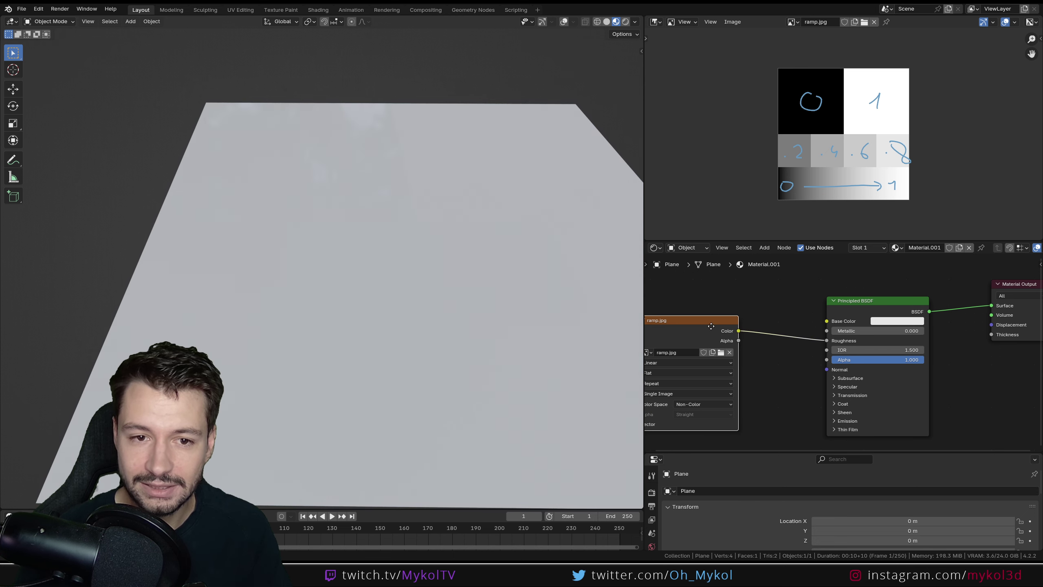
{"action": "mouse_move", "coordinate": [560, 327]}
{"action": "middle_mouse_down"}
{"action": "mouse_move", "coordinate": [504, 310]}
{"action": "mouse_move", "coordinate": [503, 294]}
{"action": "mouse_move", "coordinate": [484, 327]}
{"action": "mouse_move", "coordinate": [424, 316]}
{"action": "mouse_move", "coordinate": [638, 313]}
{"action": "mouse_move", "coordinate": [33, 318]}
{"action": "mouse_move", "coordinate": [269, 320]}
{"action": "mouse_move", "coordinate": [304, 340]}
{"action": "middle_mouse_up"}
{"action": "scroll", "coordinate": [304, 319], "scroll_direction": "down", "scroll_amount": 5}
{"action": "scroll", "coordinate": [299, 317], "scroll_direction": "up", "scroll_amount": 2}
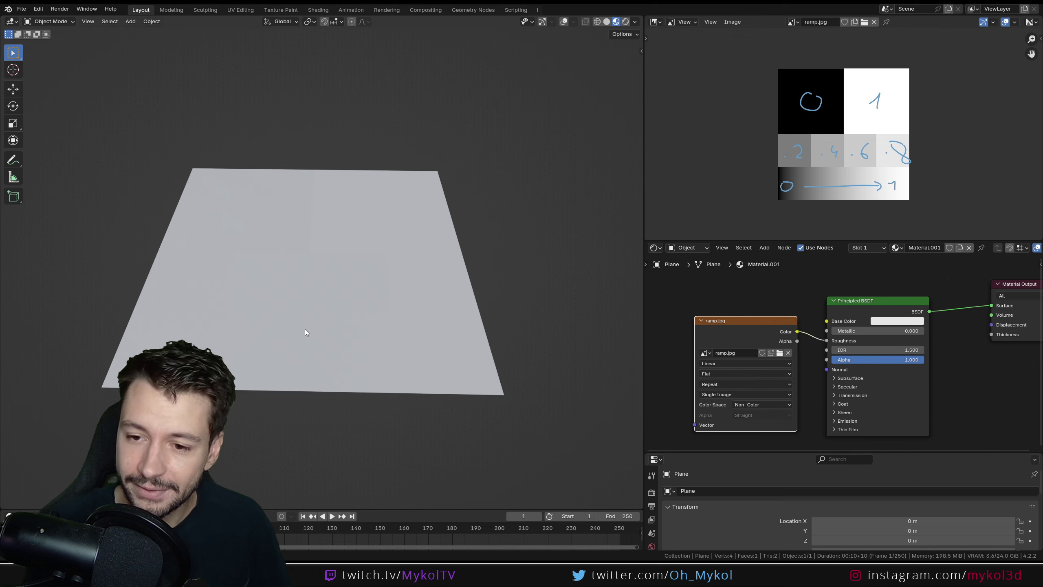
- Detach ramp.jpg Color from Roughness, tilt the plane view, and enlarge the properties area
{"action": "left_click_drag", "start_coordinate": [830, 343], "coordinate": [810, 347]}
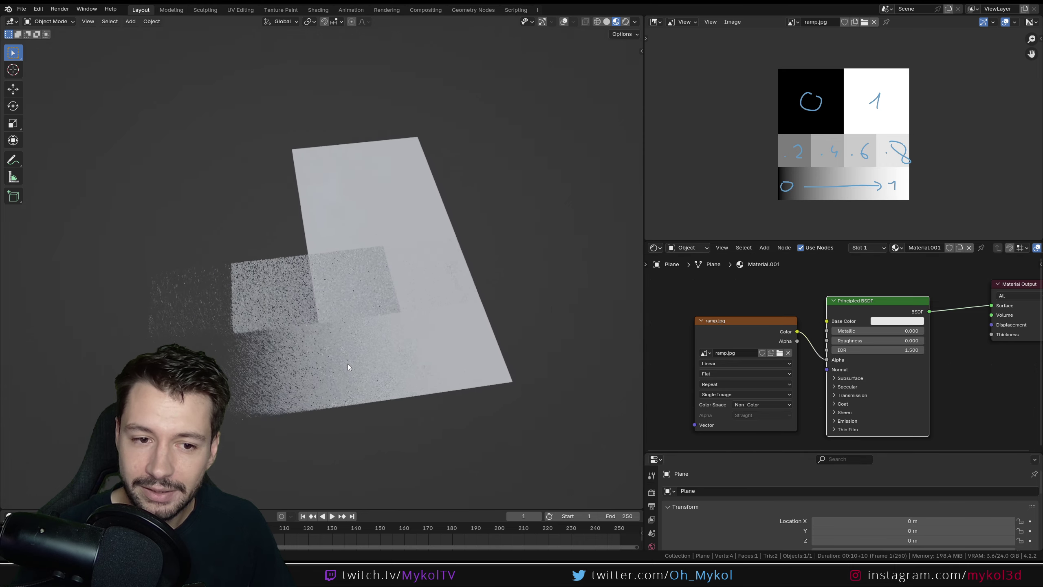
{"action": "middle_click_drag", "start_coordinate": [347, 363], "coordinate": [357, 222]}
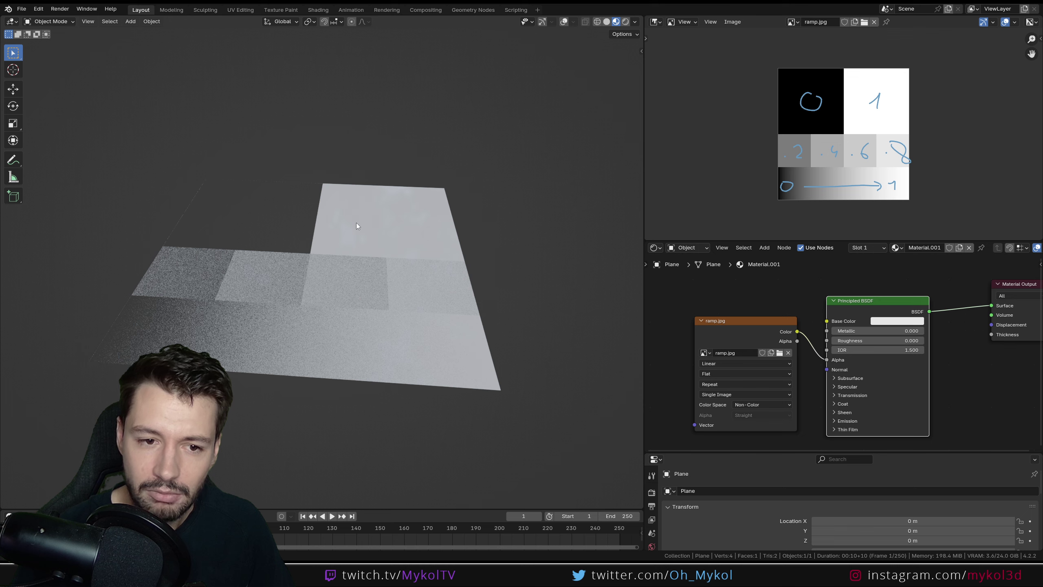
{"action": "middle_click_drag", "start_coordinate": [323, 324], "coordinate": [337, 311]}
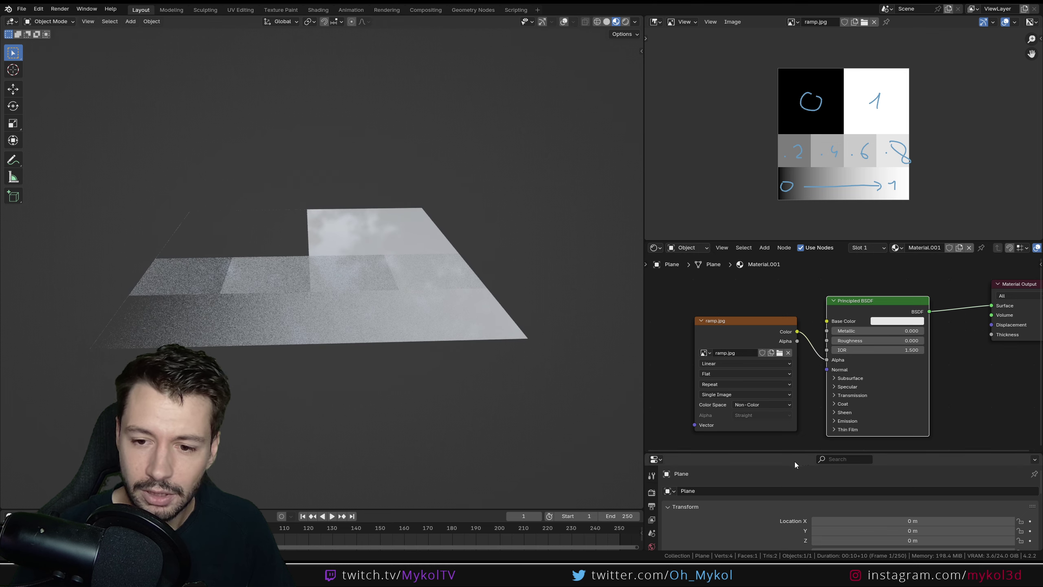
{"action": "left_click_drag", "start_coordinate": [793, 452], "coordinate": [792, 377]}
- Set the render engine to Cycles on GPU Compute and switch the viewport to Rendered shading
{"action": "left_click", "coordinate": [651, 417]}
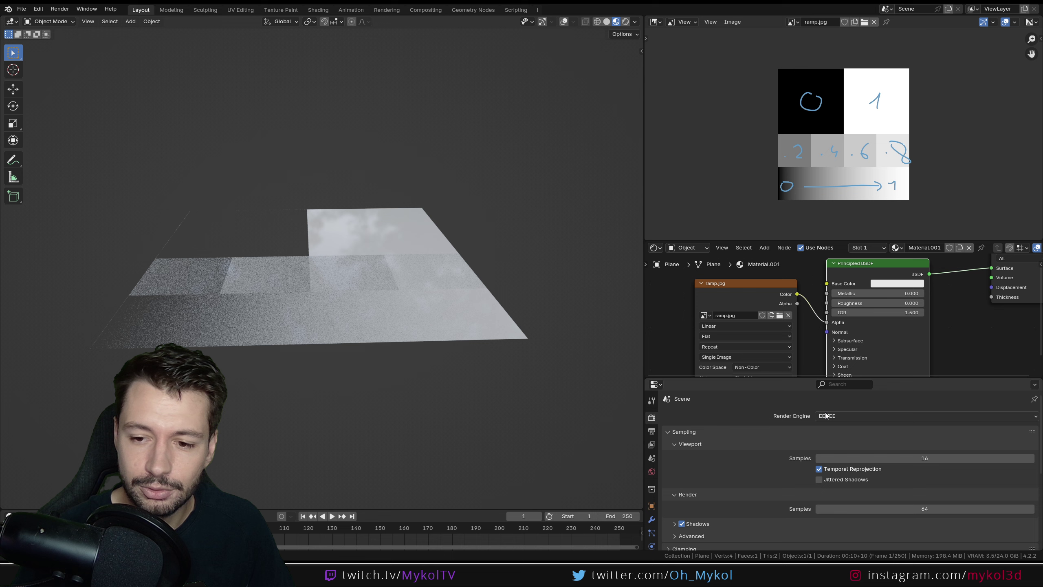
{"action": "left_click", "coordinate": [826, 415]}
{"action": "left_click", "coordinate": [847, 417]}
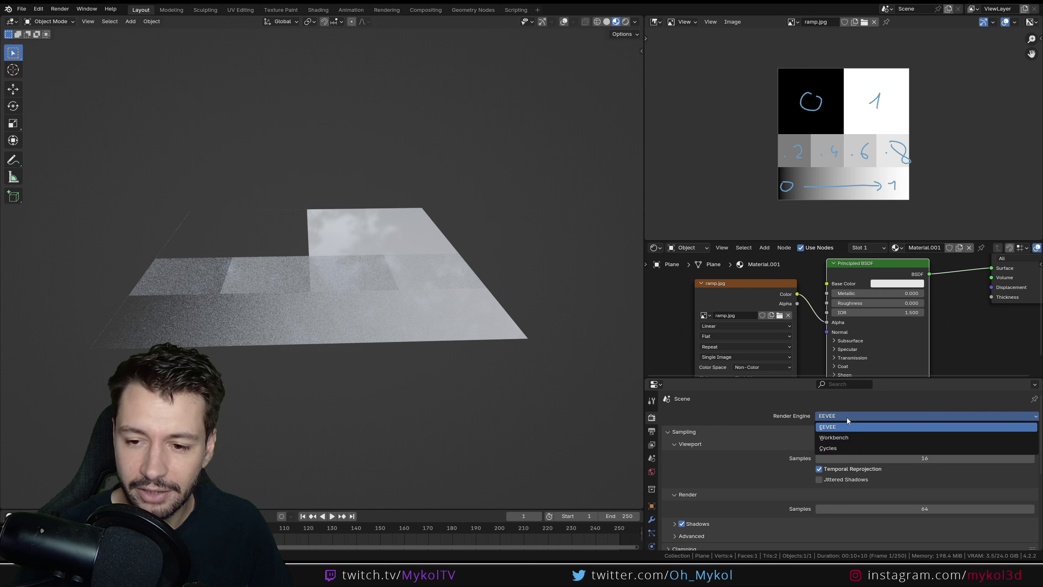
{"action": "left_click", "coordinate": [828, 448]}
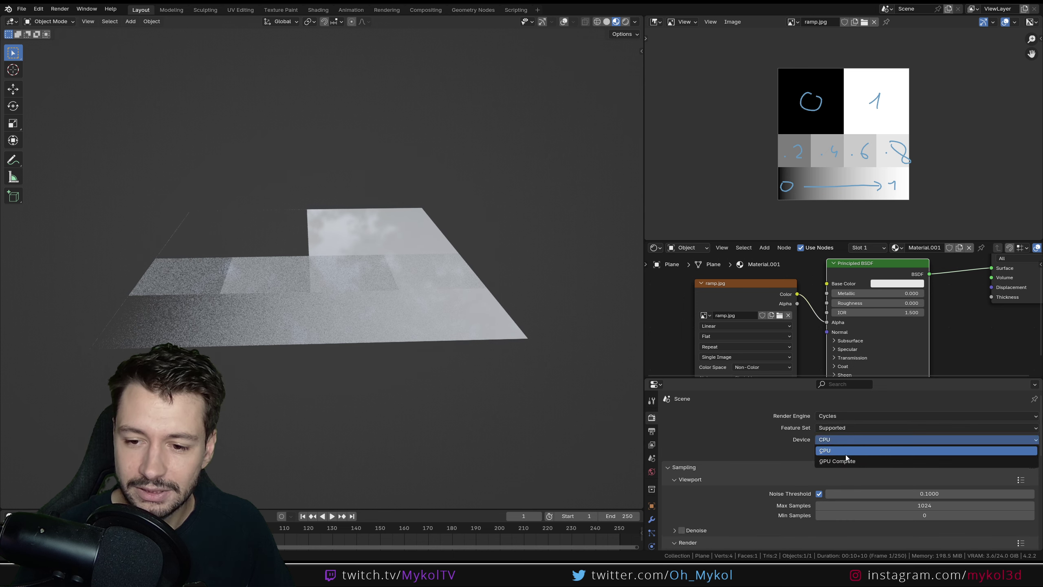
{"action": "left_click", "coordinate": [846, 455]}
{"action": "left_click", "coordinate": [625, 21]}
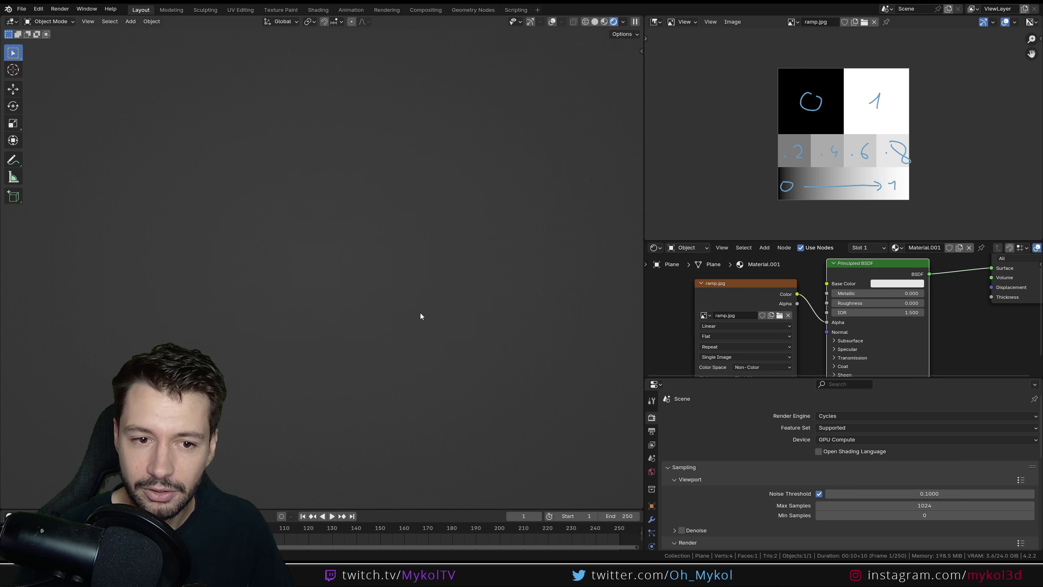
- Drive the World colour with an Environment Texture loaded from interior.exr in the HDRI folder
{"action": "left_click", "coordinate": [651, 472]}
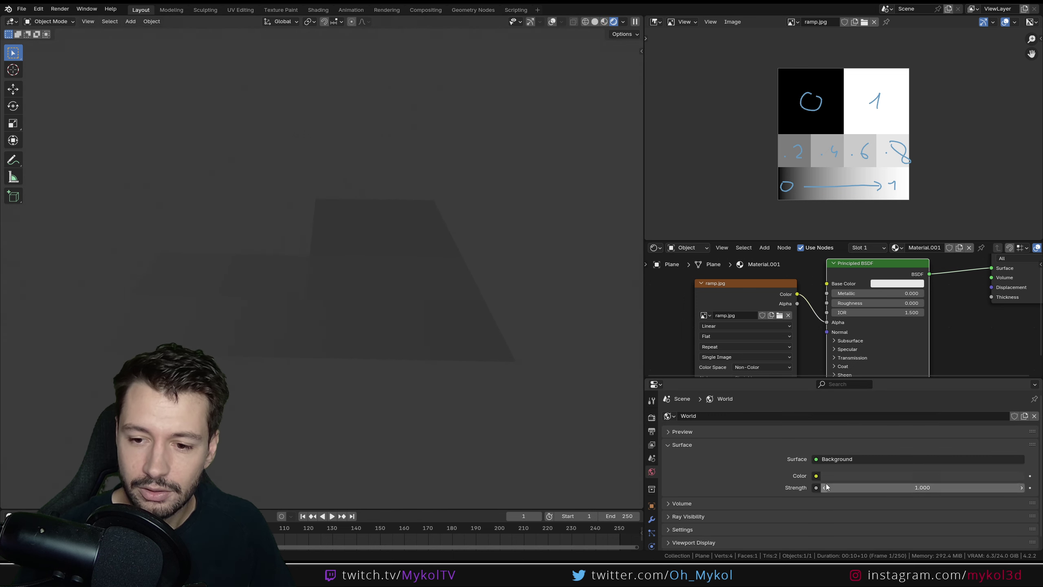
{"action": "left_click", "coordinate": [817, 475]}
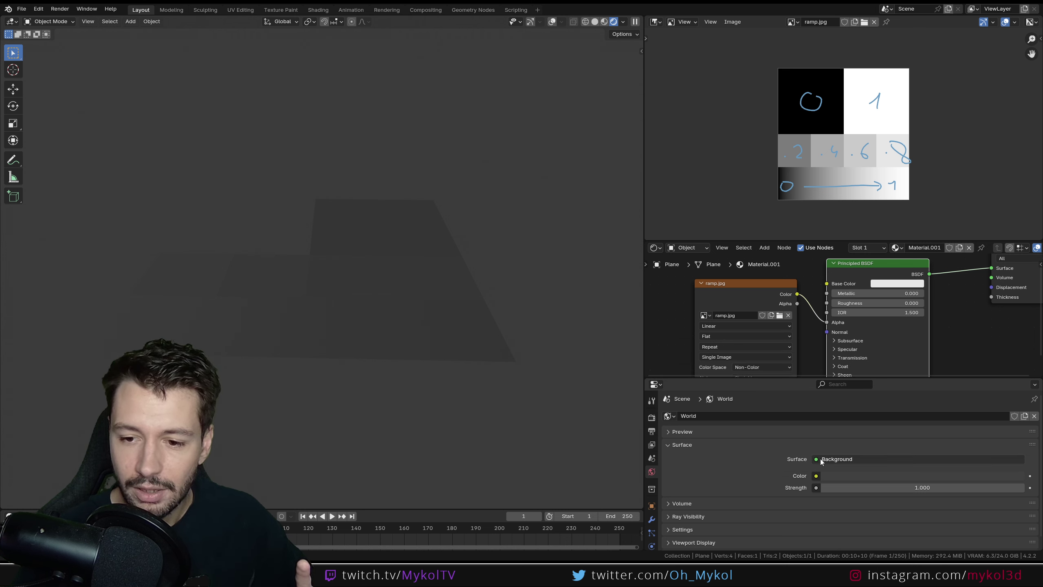
{"action": "left_click", "coordinate": [820, 458]}
{"action": "left_click", "coordinate": [817, 476]}
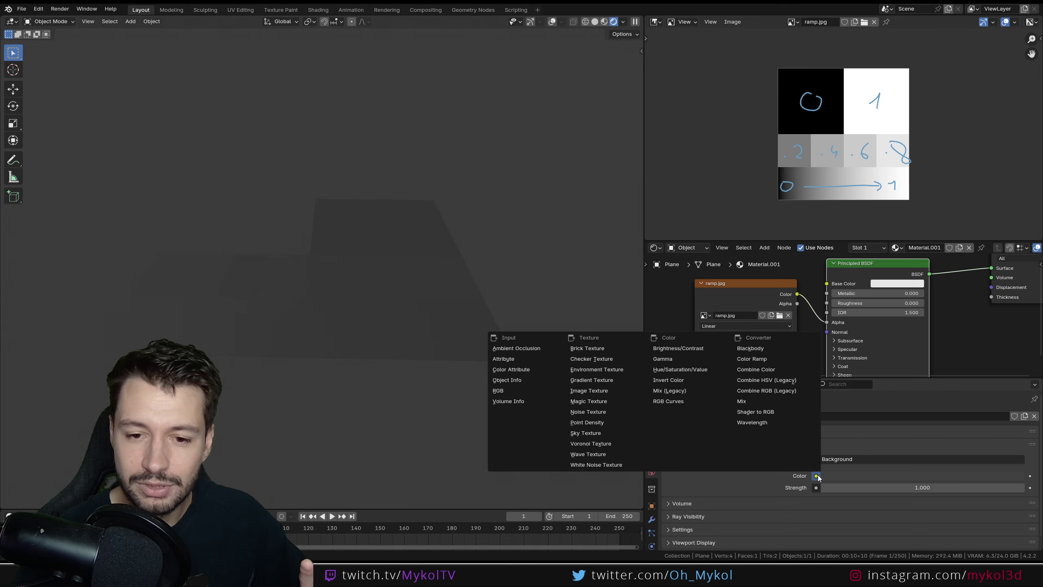
{"action": "left_click", "coordinate": [593, 369]}
{"action": "left_click", "coordinate": [963, 488]}
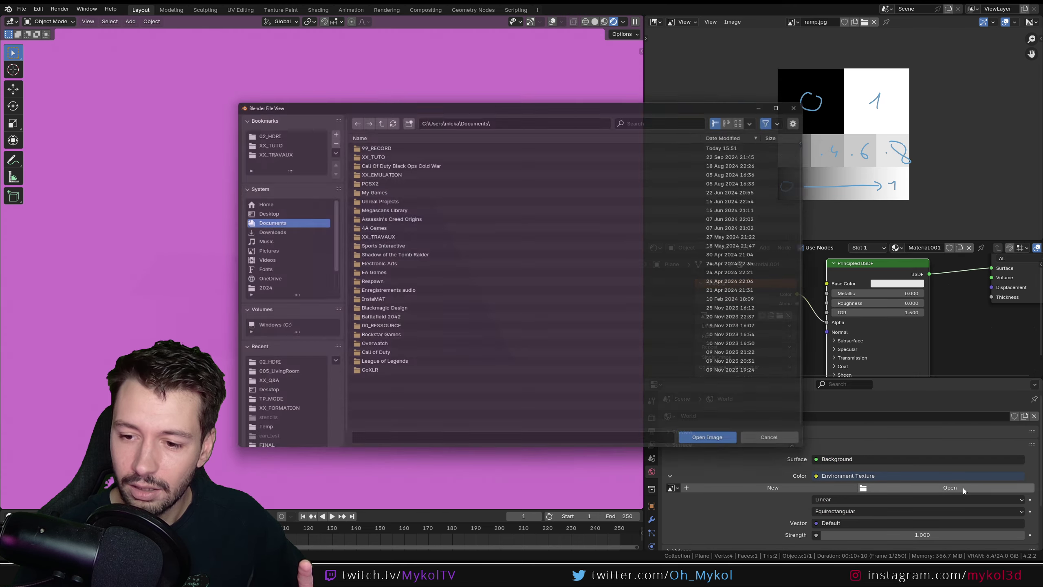
{"action": "left_click", "coordinate": [257, 129]}
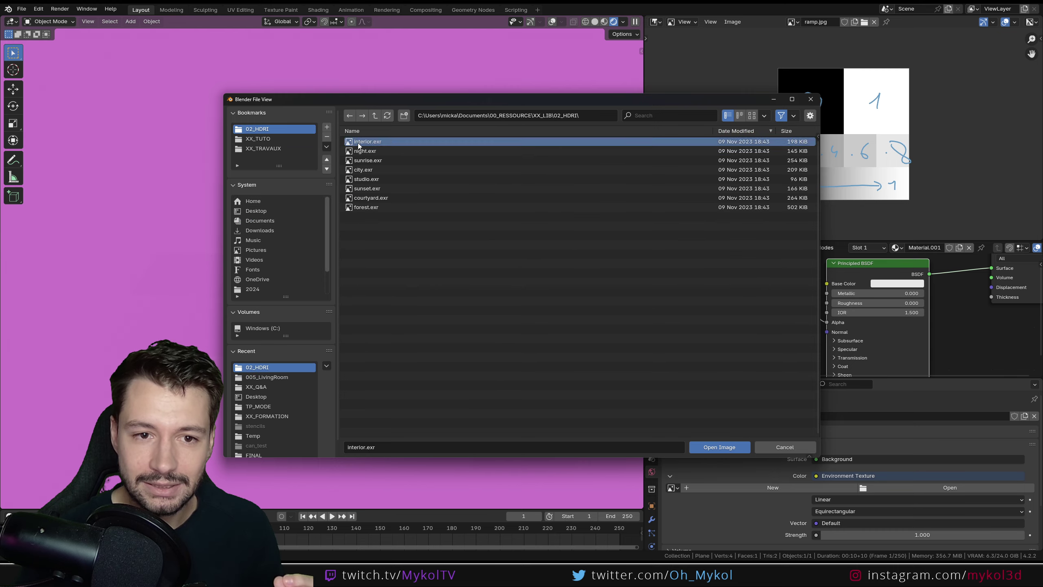
{"action": "double_click", "coordinate": [370, 141]}
{"action": "mouse_move", "coordinate": [398, 313]}
{"action": "middle_mouse_down"}
{"action": "mouse_move", "coordinate": [364, 344]}
{"action": "mouse_move", "coordinate": [354, 322]}
{"action": "mouse_move", "coordinate": [375, 219]}
{"action": "middle_mouse_up"}
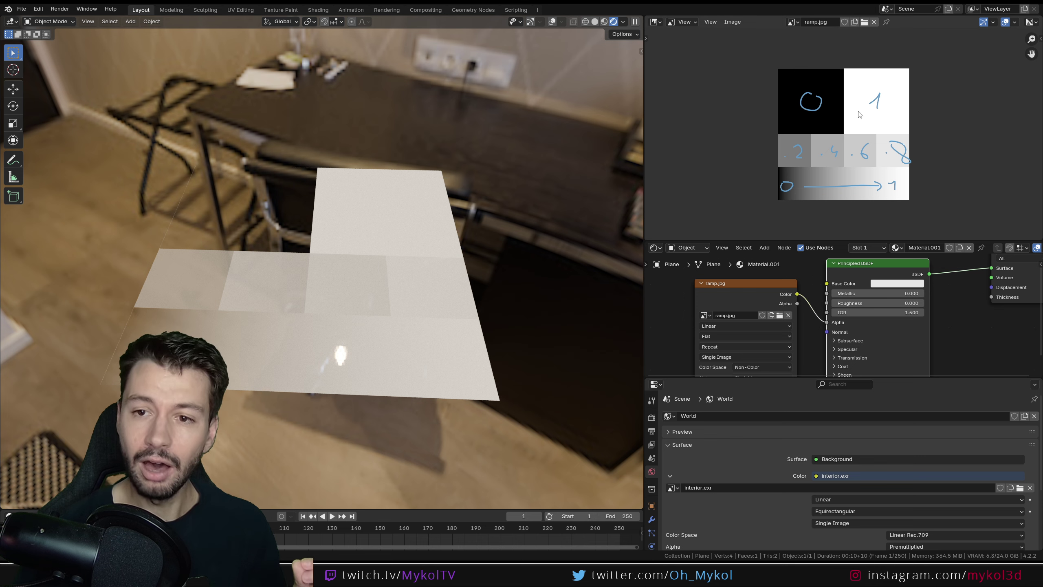
- Heighten the node editor, expand Principled BSDF Subsurface settings, and move the ramp.jpg node left
{"action": "left_click_drag", "start_coordinate": [789, 240], "coordinate": [781, 137]}
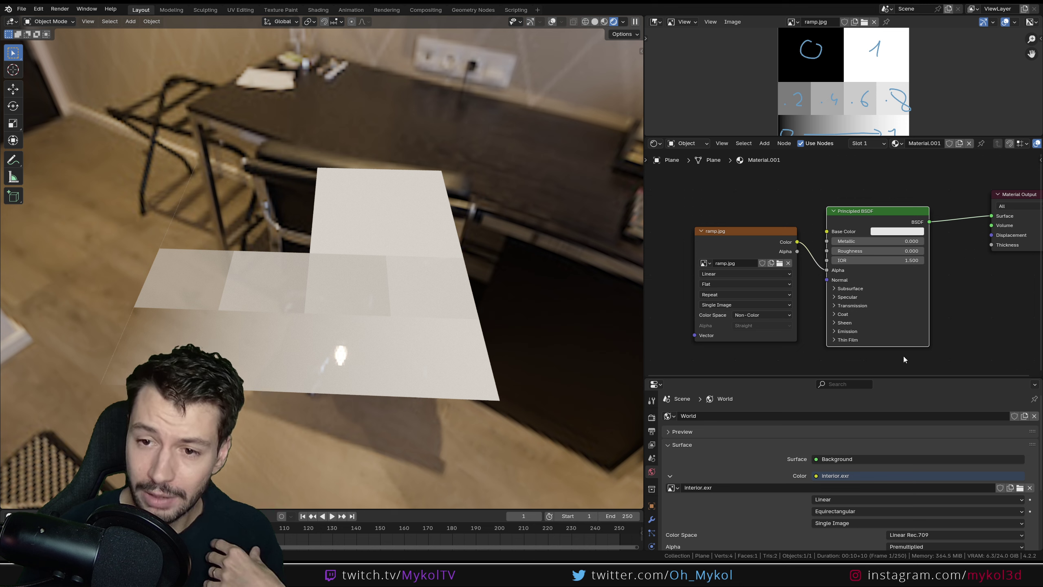
{"action": "left_click", "coordinate": [840, 289]}
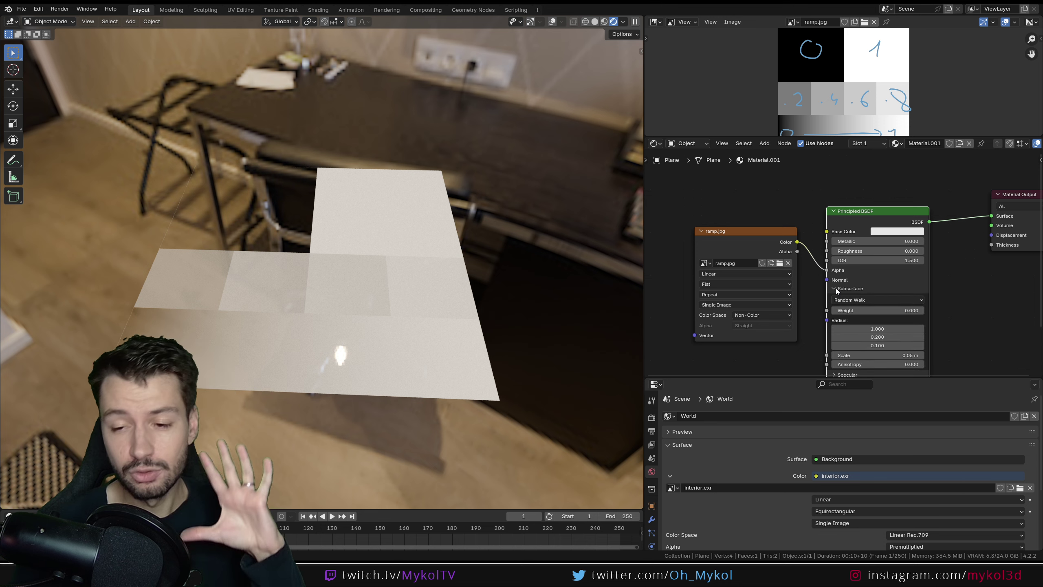
{"action": "left_click_drag", "start_coordinate": [755, 239], "coordinate": [724, 269]}
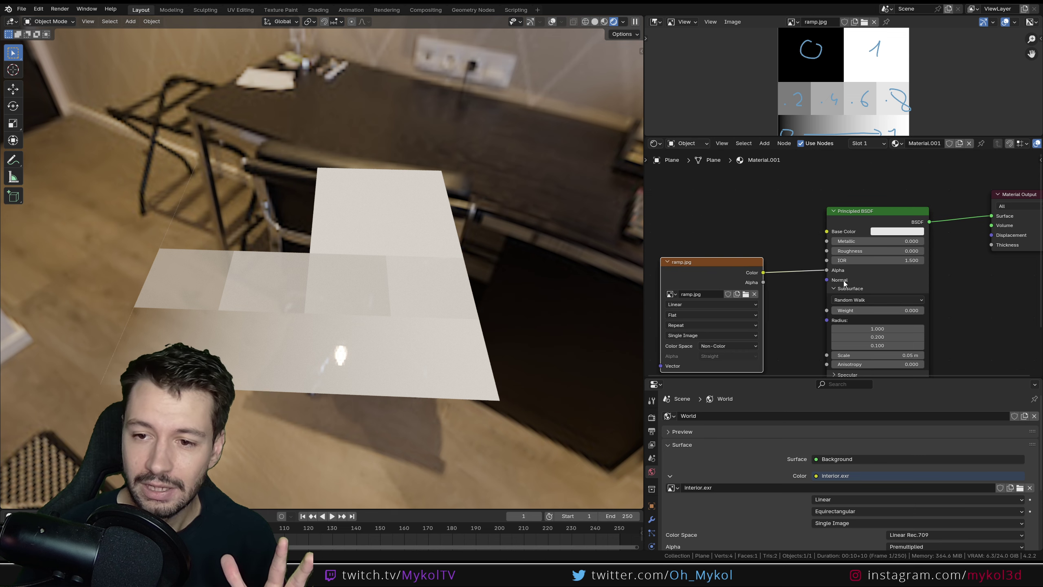
{"action": "scroll", "coordinate": [803, 192], "scroll_direction": "up", "scroll_amount": 2}
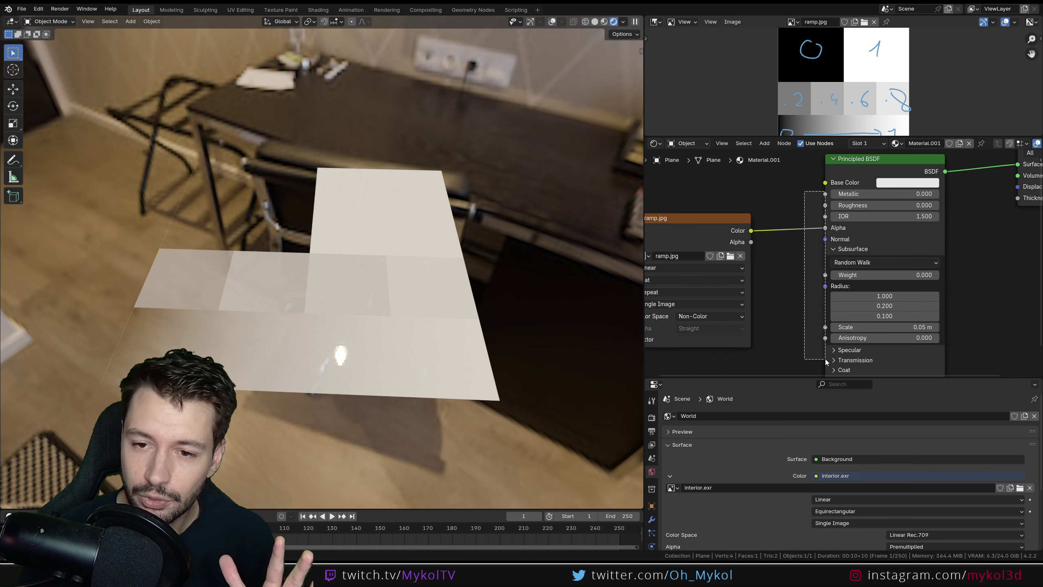
{"action": "left_click_drag", "start_coordinate": [824, 288], "coordinate": [796, 316]}
{"action": "middle_click_drag", "start_coordinate": [786, 307], "coordinate": [789, 305]}
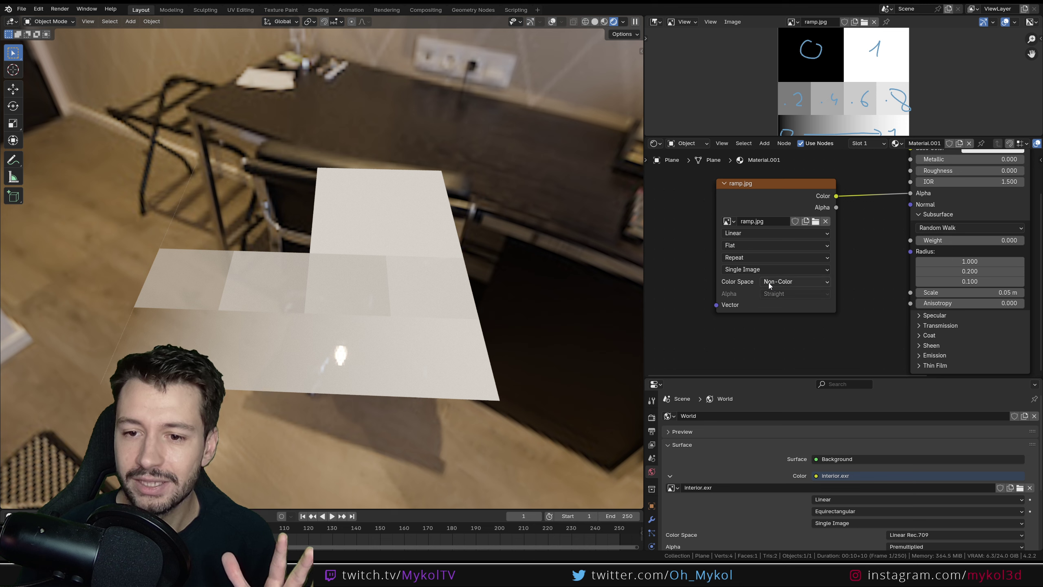
- Connect ramp.jpg's Color to Base Color and move the node beside the shader
{"action": "left_click", "coordinate": [767, 284]}
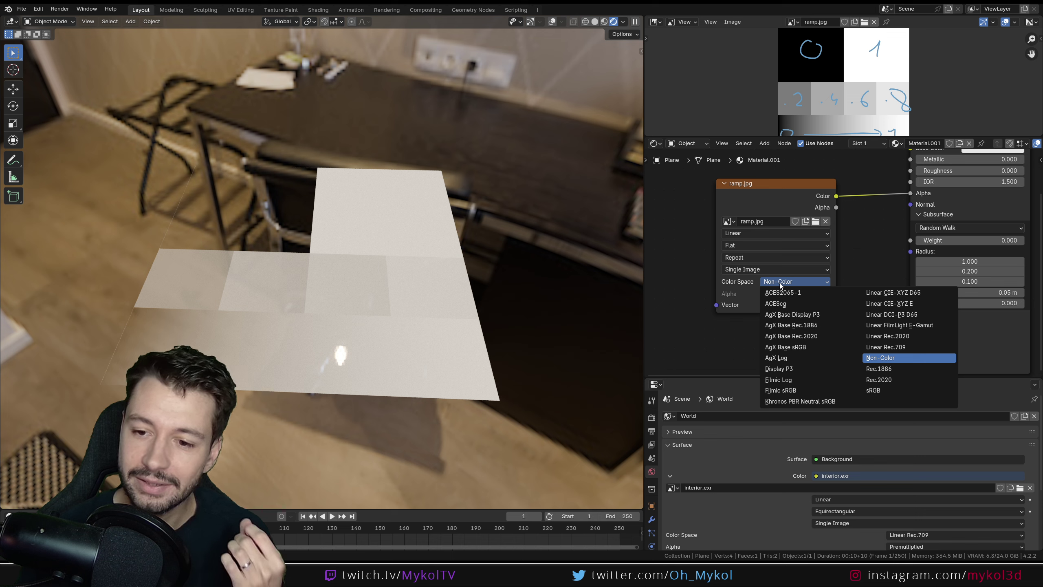
{"action": "middle_click_drag", "start_coordinate": [867, 224], "coordinate": [790, 299]}
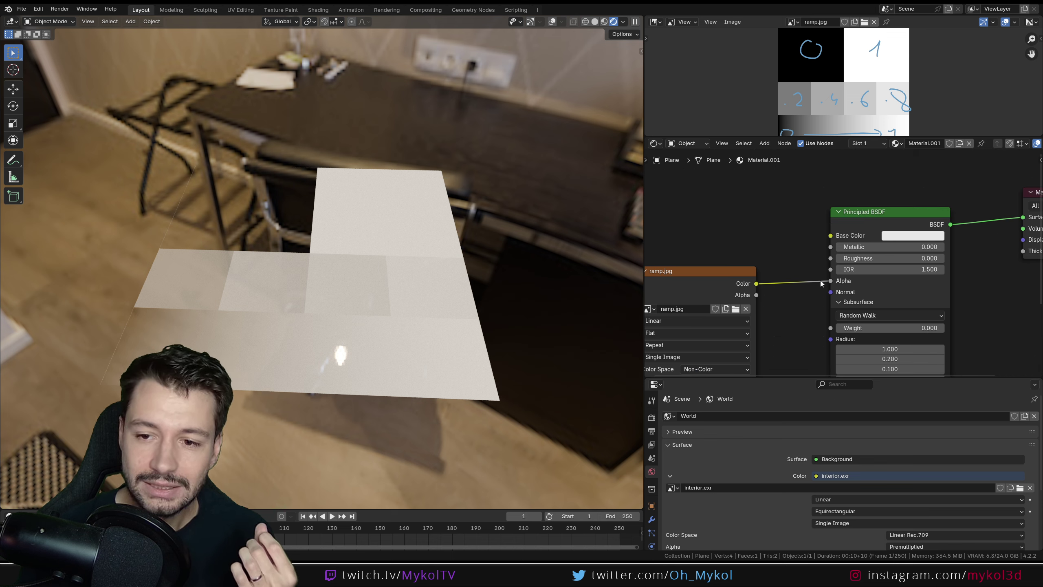
{"action": "left_click_drag", "start_coordinate": [820, 281], "coordinate": [818, 238]}
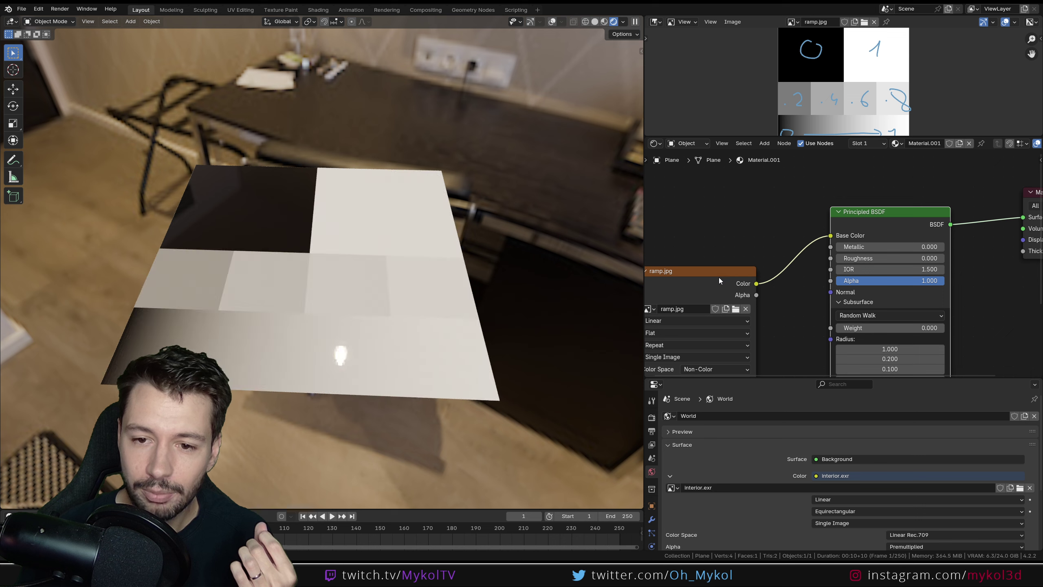
{"action": "left_click_drag", "start_coordinate": [719, 281], "coordinate": [757, 223]}
- Compare ramp.jpg in sRGB and Non-Color on the plane, ending on sRGB
{"action": "left_click", "coordinate": [752, 310]}
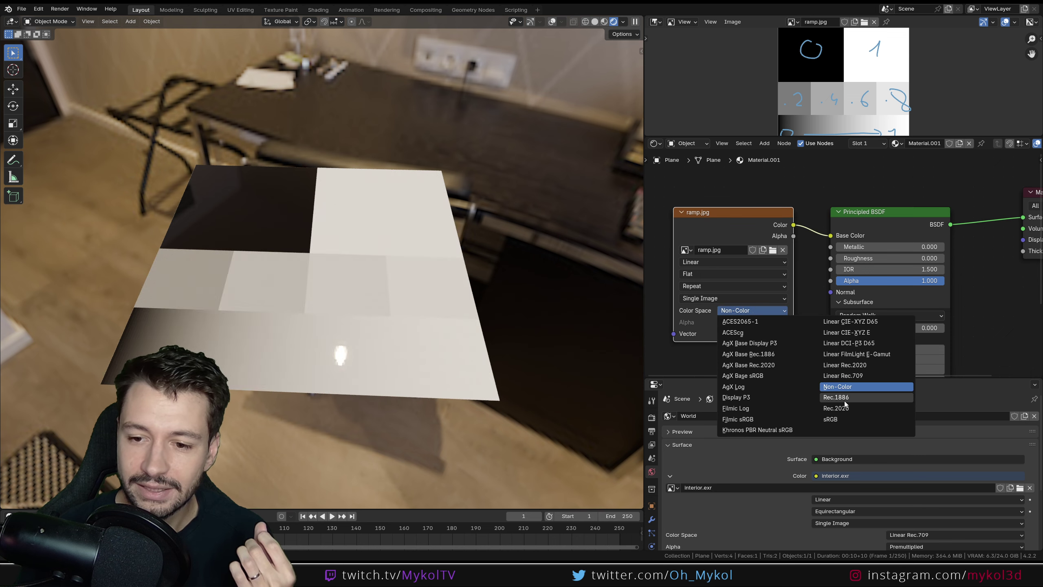
{"action": "left_click", "coordinate": [844, 420]}
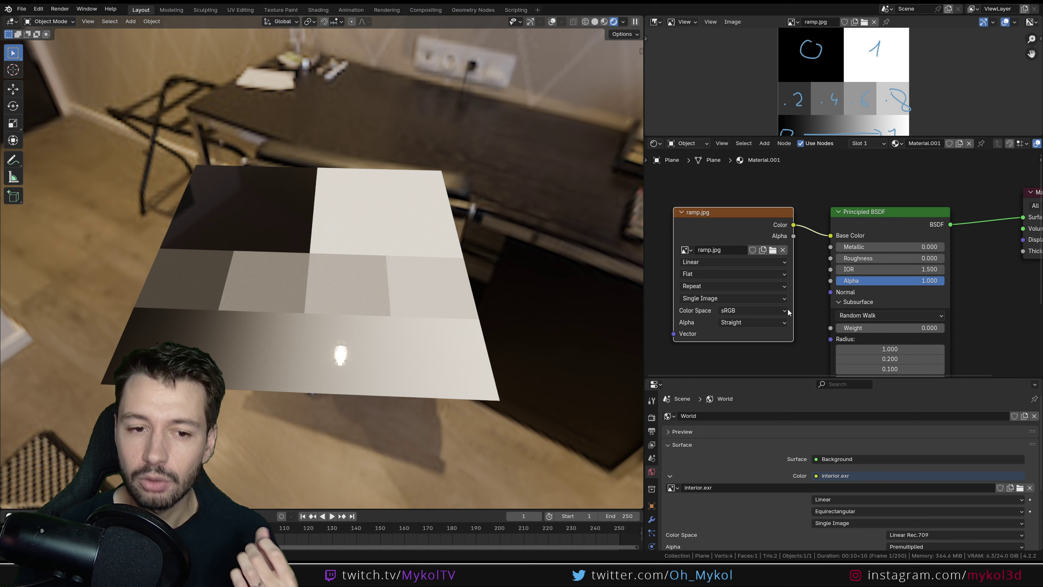
{"action": "left_click", "coordinate": [748, 311]}
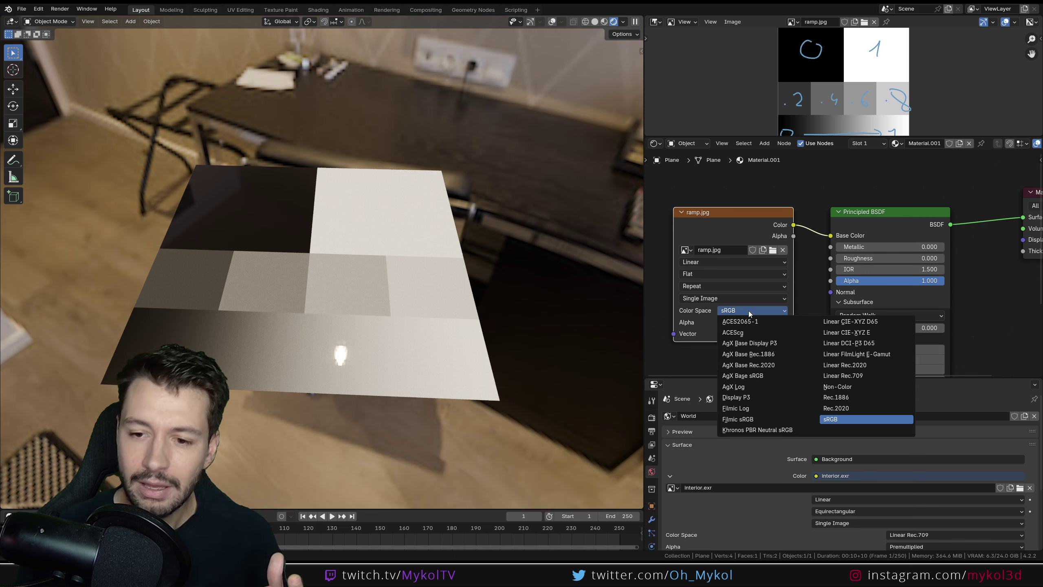
{"action": "left_click", "coordinate": [848, 386]}
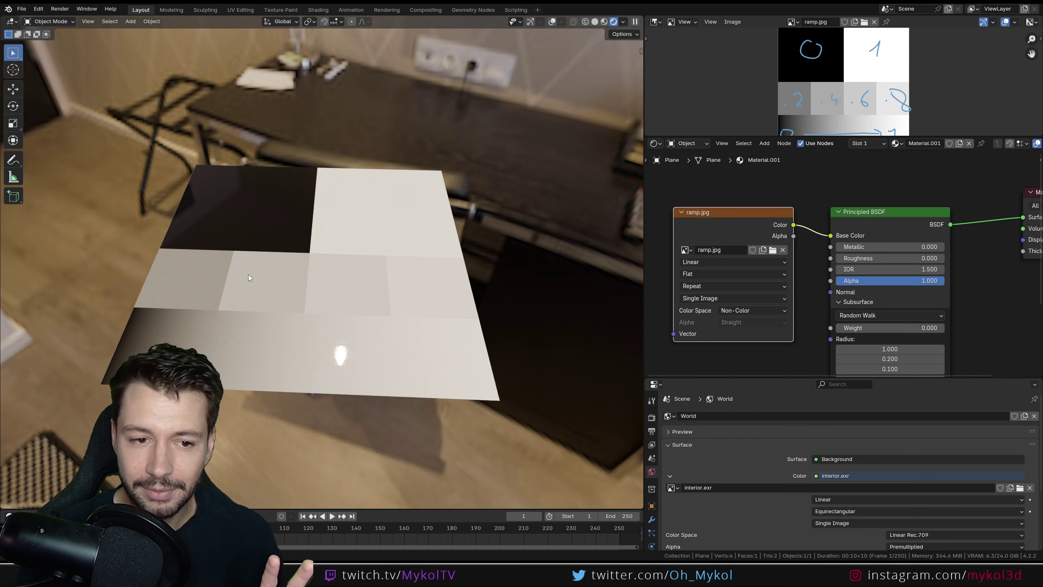
{"action": "middle_click_drag", "start_coordinate": [329, 367], "coordinate": [397, 271], "text": "shift"}
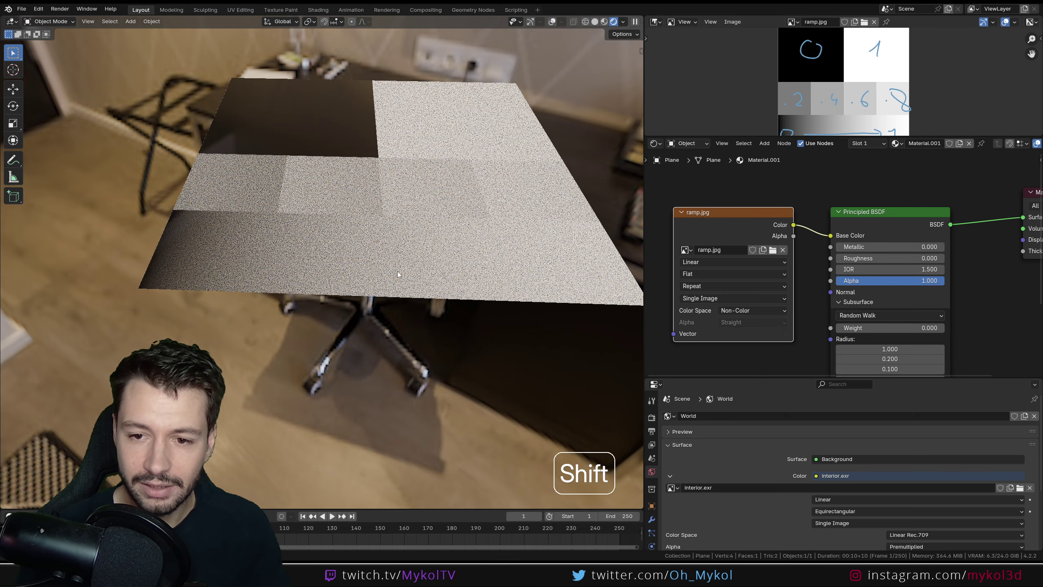
{"action": "left_click", "coordinate": [737, 312]}
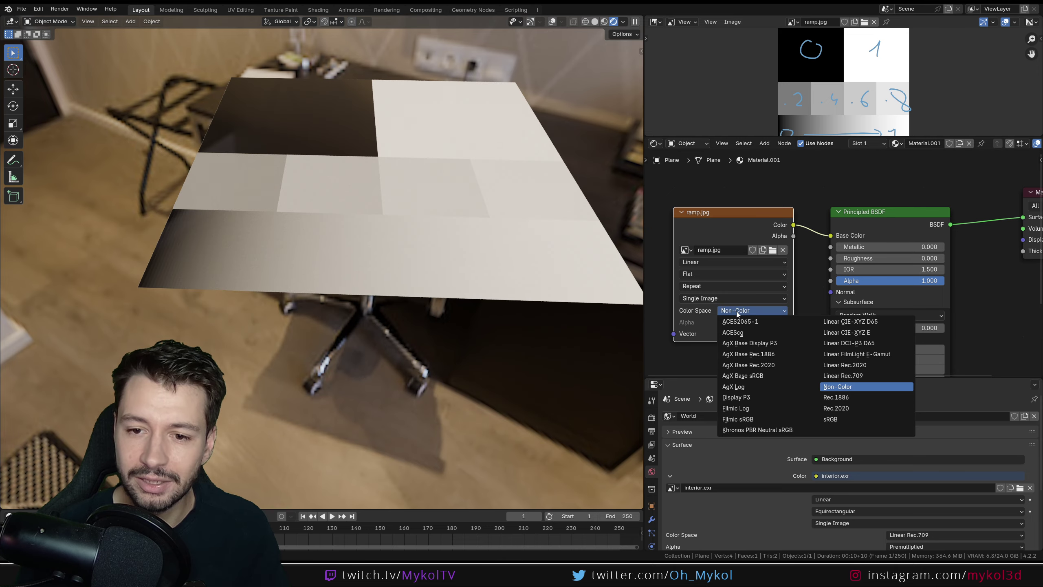
{"action": "left_click", "coordinate": [848, 420]}
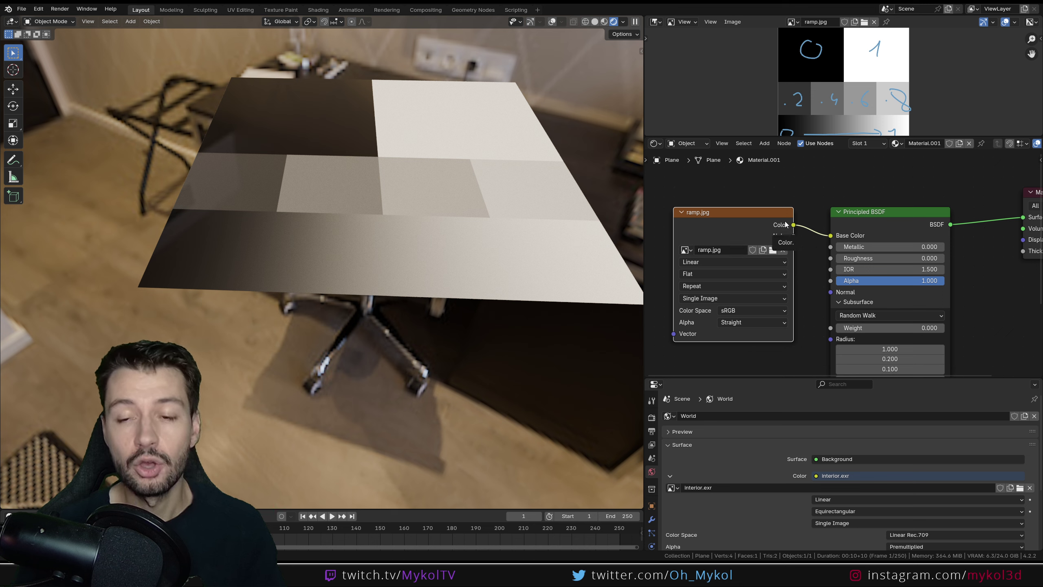
- Enlarge the ramp image preview and set ramp.jpg's colour space to Non-Color
{"action": "left_click_drag", "start_coordinate": [760, 138], "coordinate": [760, 176]}
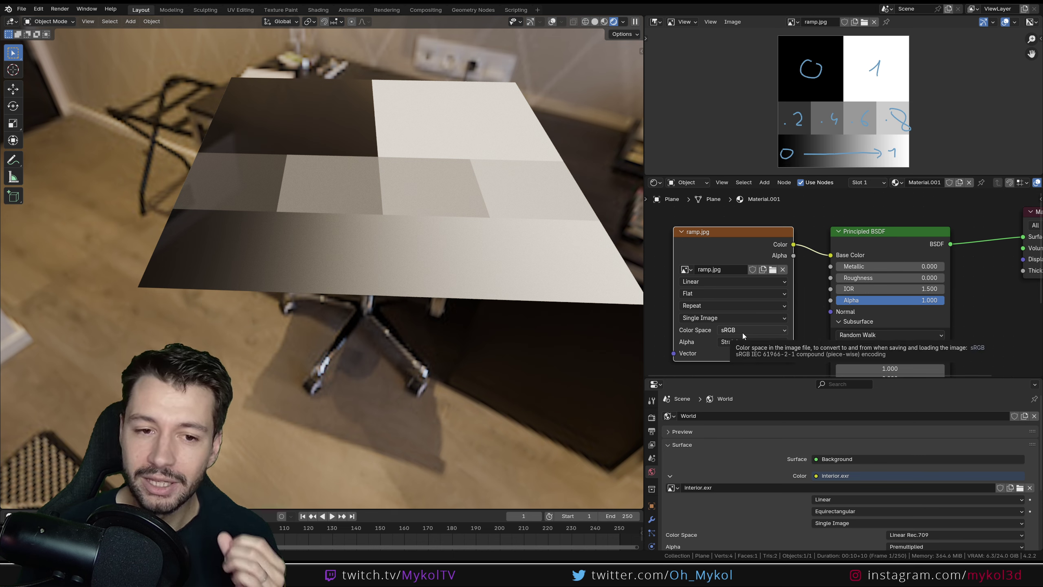
{"action": "scroll", "coordinate": [776, 158], "scroll_direction": "up", "scroll_amount": 3}
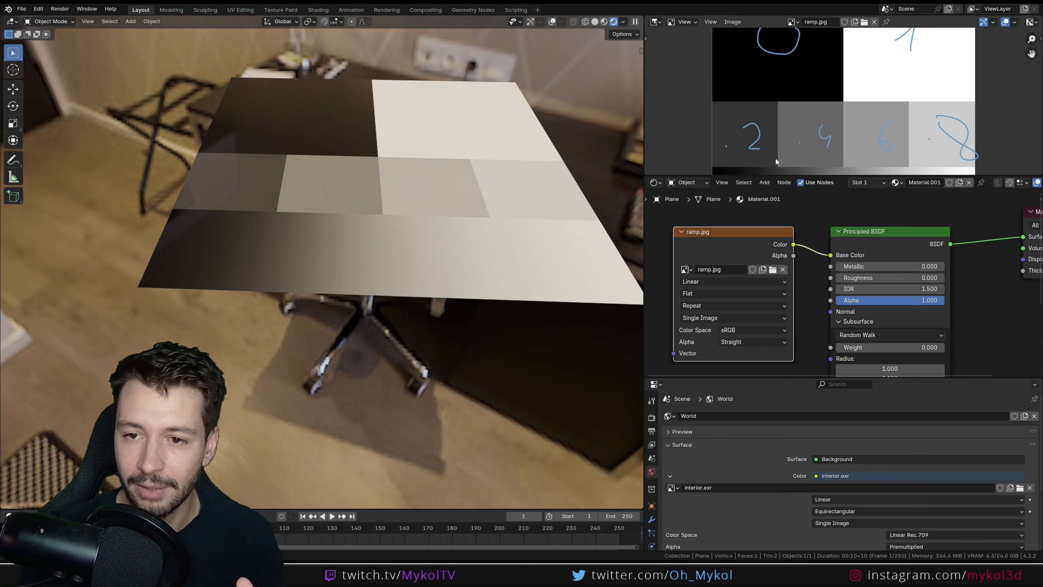
{"action": "middle_click_drag", "start_coordinate": [776, 158], "coordinate": [778, 51]}
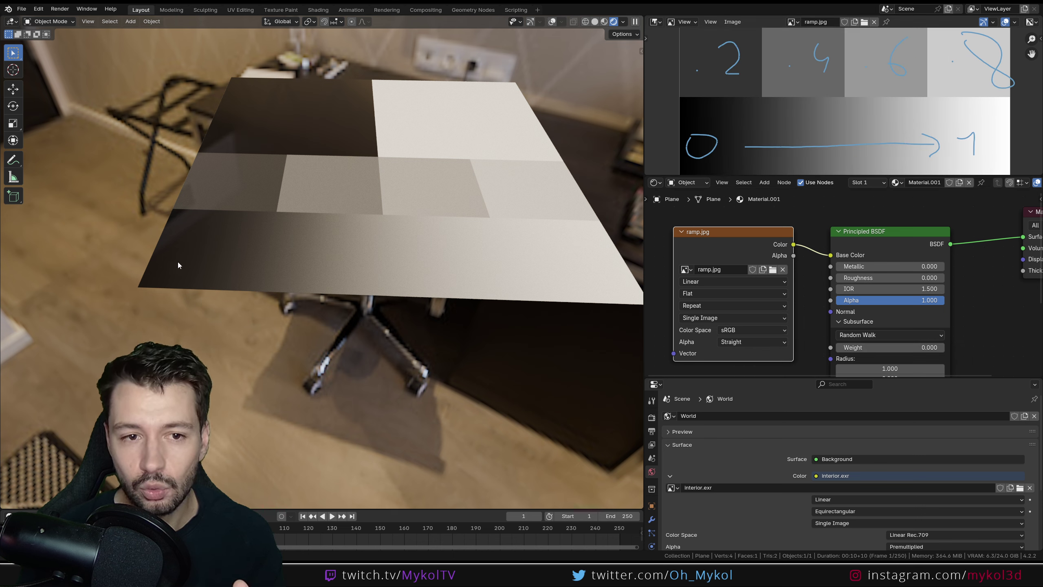
{"action": "left_click", "coordinate": [740, 331]}
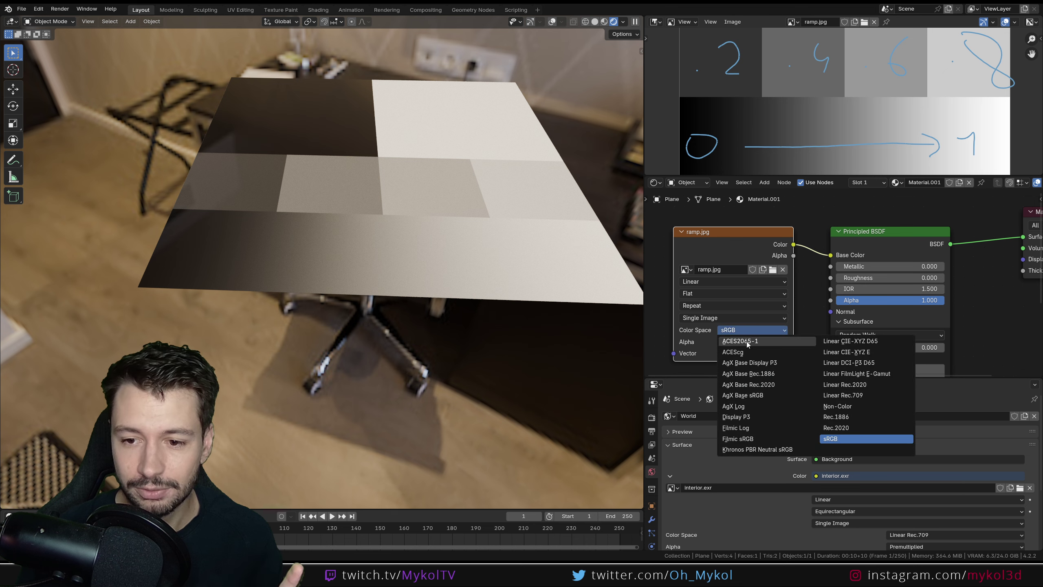
{"action": "left_click", "coordinate": [854, 405]}
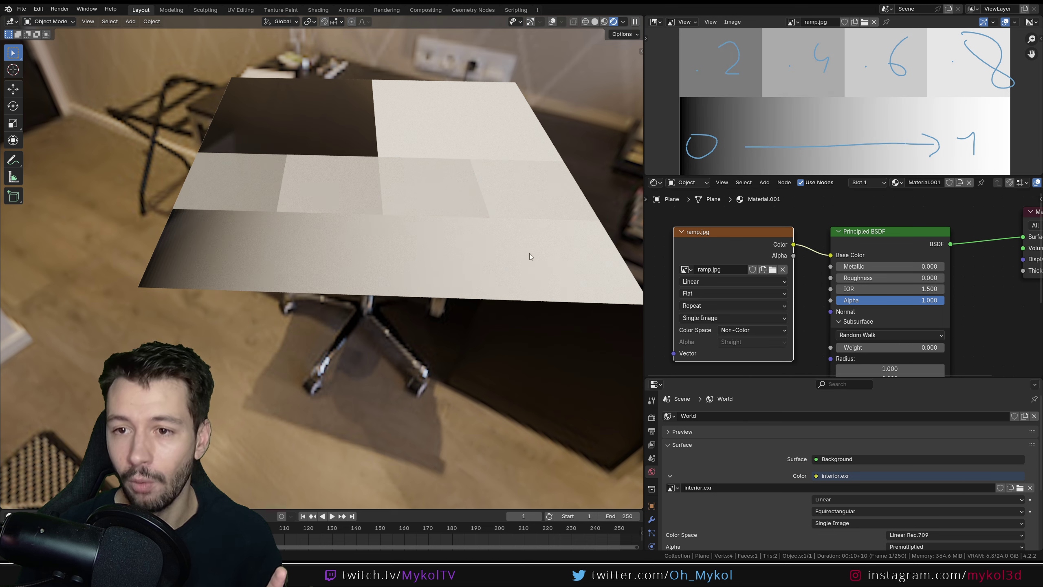
- Plug ramp.jpg's Color into Roughness and set its colour space back to sRGB
{"action": "mouse_move", "coordinate": [831, 255]}
{"action": "left_mouse_down"}
{"action": "mouse_move", "coordinate": [830, 278]}
{"action": "mouse_move", "coordinate": [924, 268]}
{"action": "left_mouse_up"}
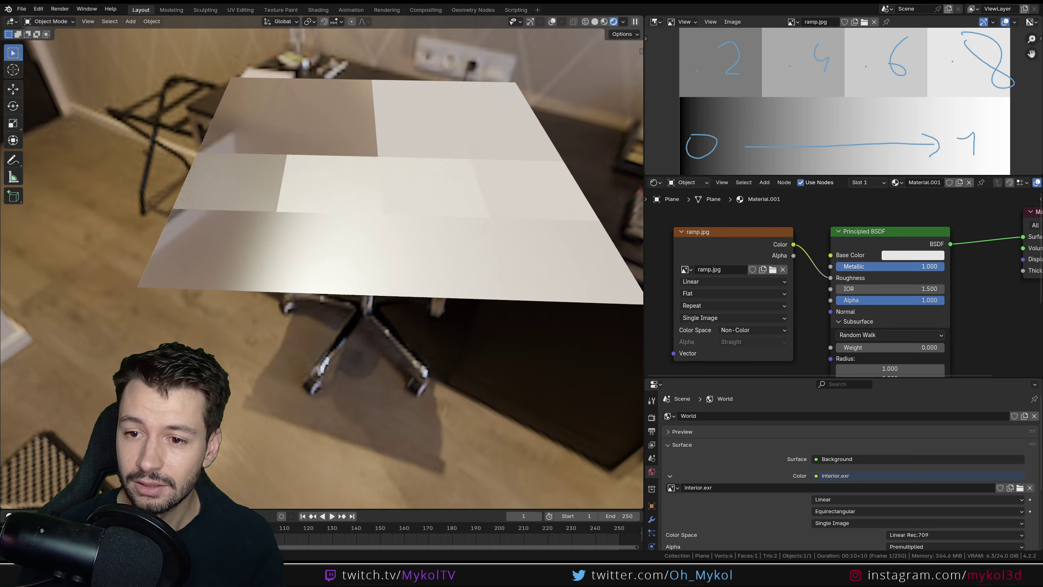
{"action": "middle_click_drag", "start_coordinate": [415, 261], "coordinate": [459, 143]}
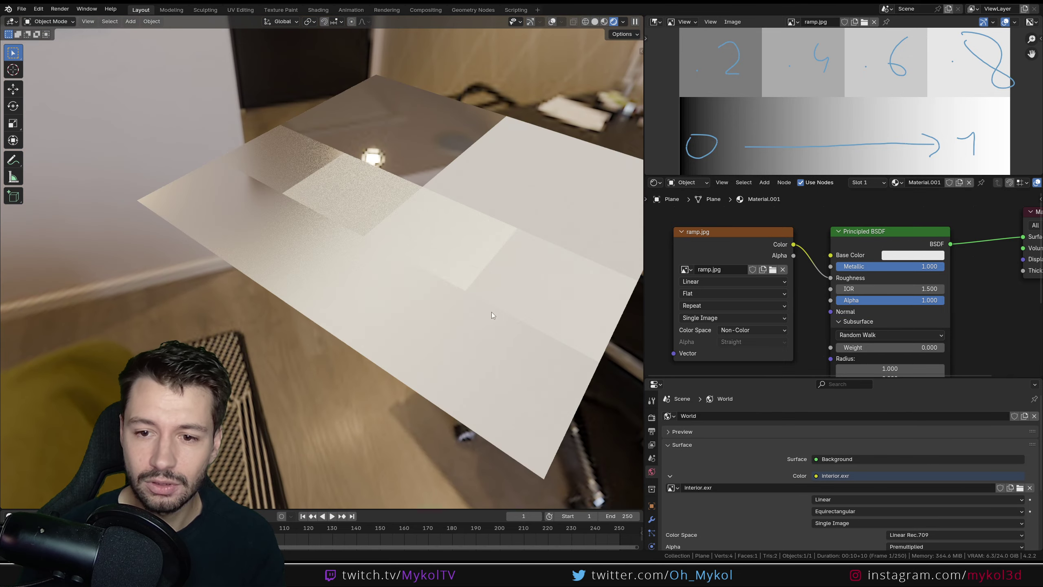
{"action": "left_click", "coordinate": [745, 330]}
{"action": "left_click", "coordinate": [849, 439]}
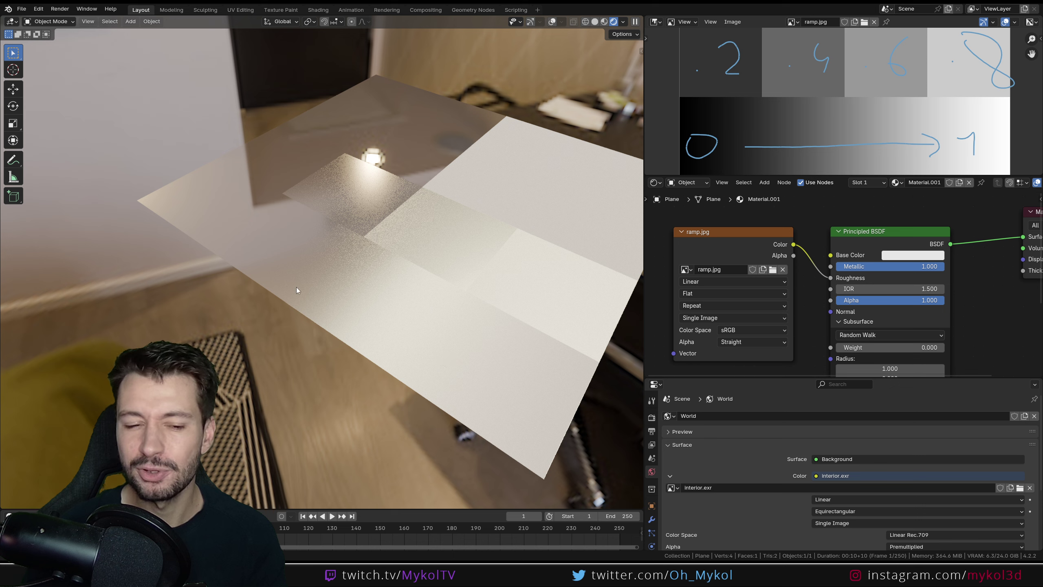
{"action": "left_click", "coordinate": [759, 330]}
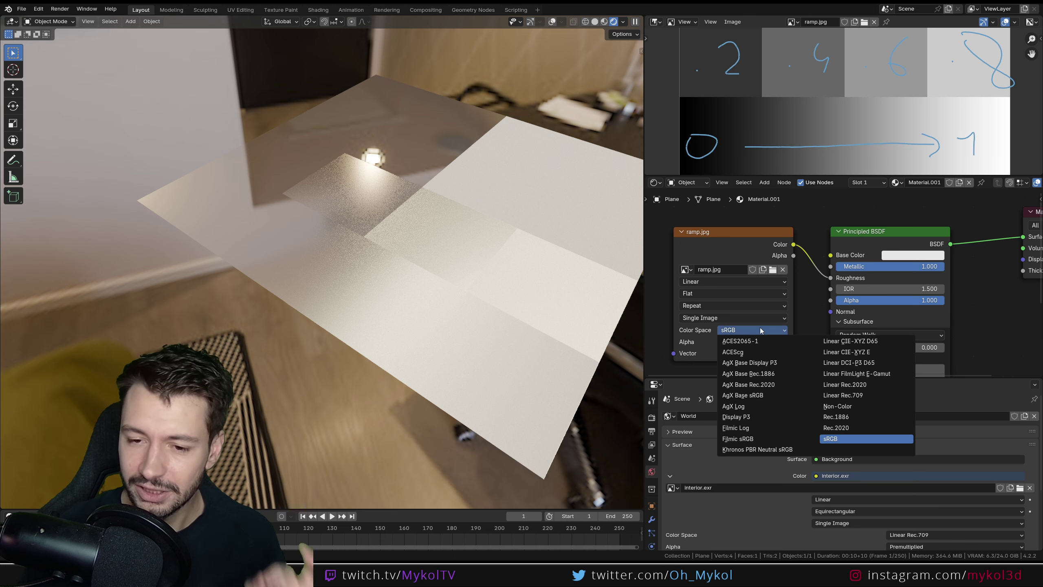
{"action": "left_click", "coordinate": [760, 332]}
- Drag the node editor border up for more room and recheck ramp.jpg's colour space
{"action": "middle_click_drag", "start_coordinate": [834, 201], "coordinate": [825, 191]}
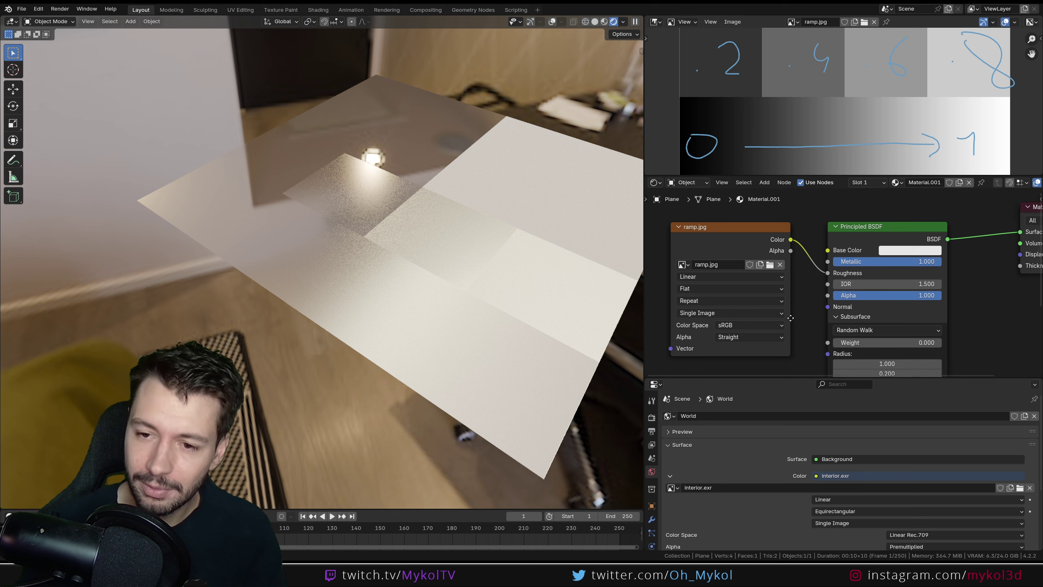
{"action": "left_click_drag", "start_coordinate": [828, 177], "coordinate": [826, 115]}
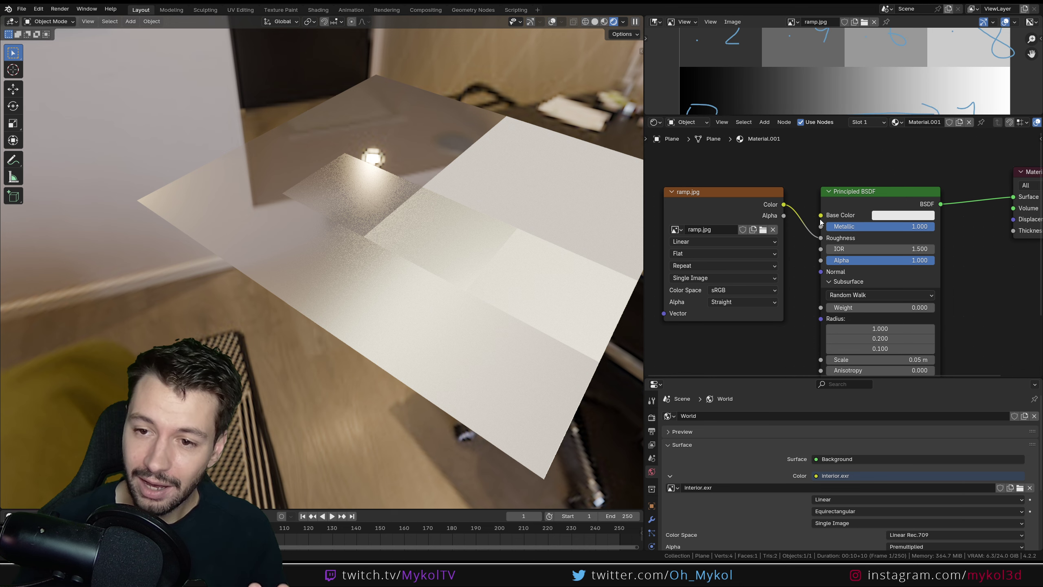
{"action": "left_click", "coordinate": [745, 289]}
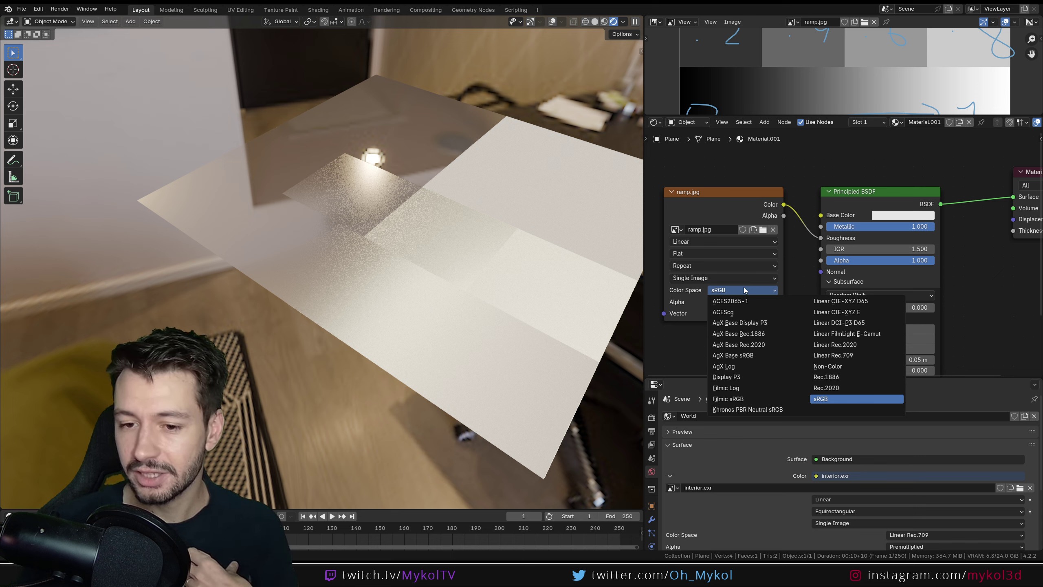
{"action": "scroll", "coordinate": [799, 232], "scroll_direction": "down", "scroll_amount": 2}
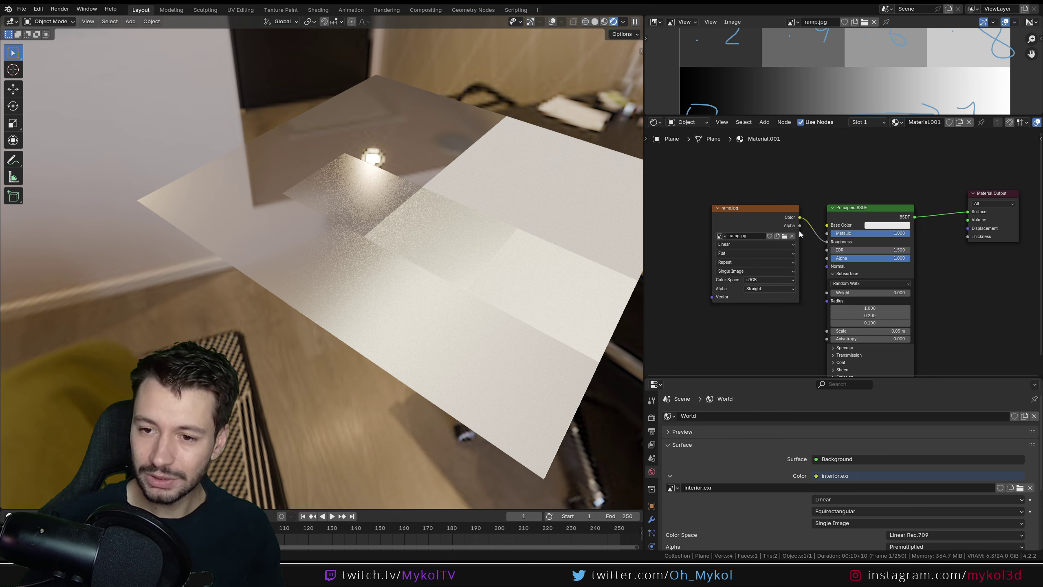
- Spread out the ramp image and Material Output nodes and switch the viewport to Material Preview
{"action": "left_click_drag", "start_coordinate": [759, 210], "coordinate": [718, 234]}
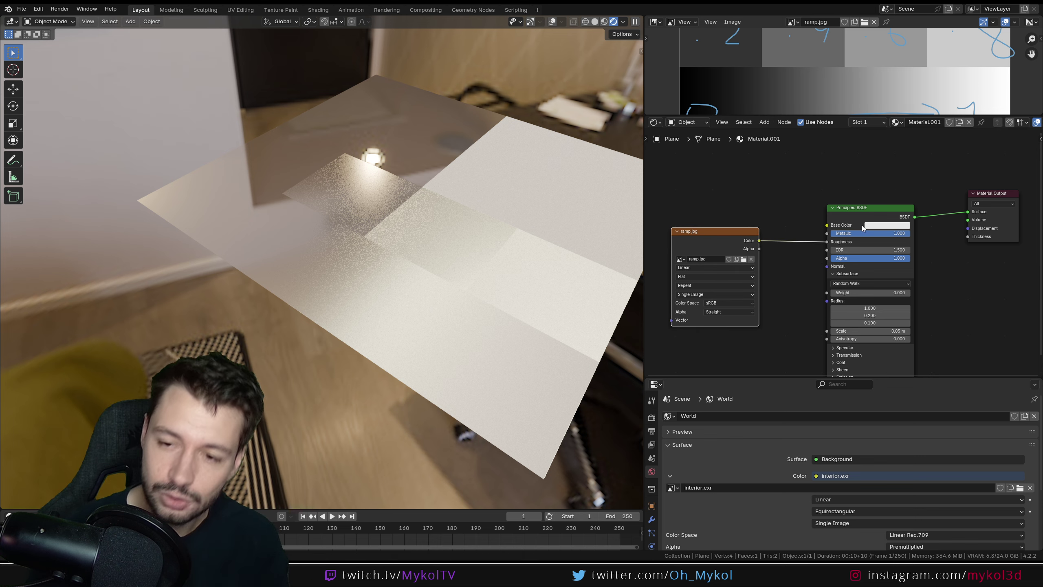
{"action": "left_click_drag", "start_coordinate": [983, 194], "coordinate": [994, 250]}
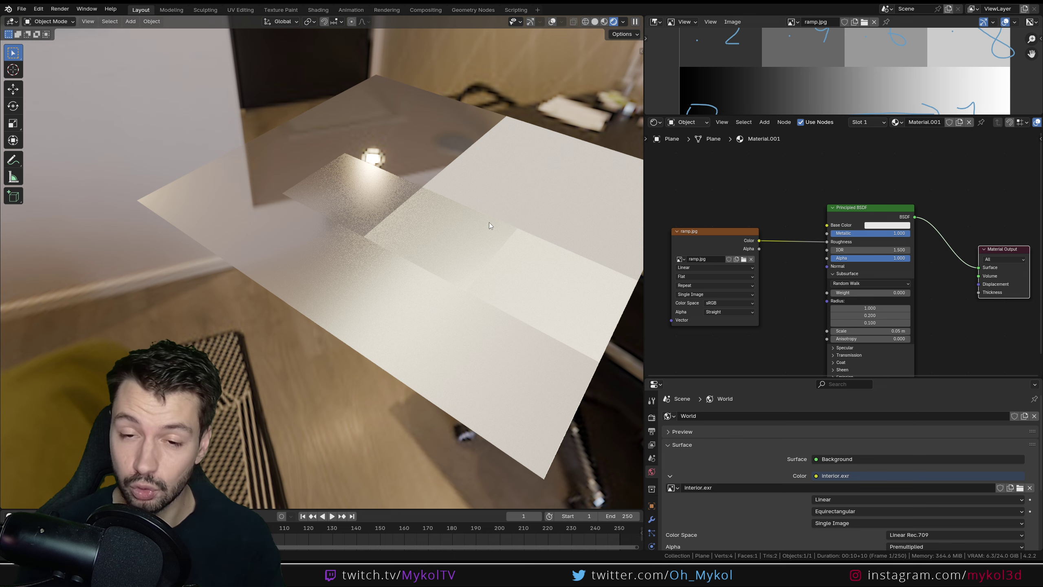
{"action": "left_click", "coordinate": [604, 23]}
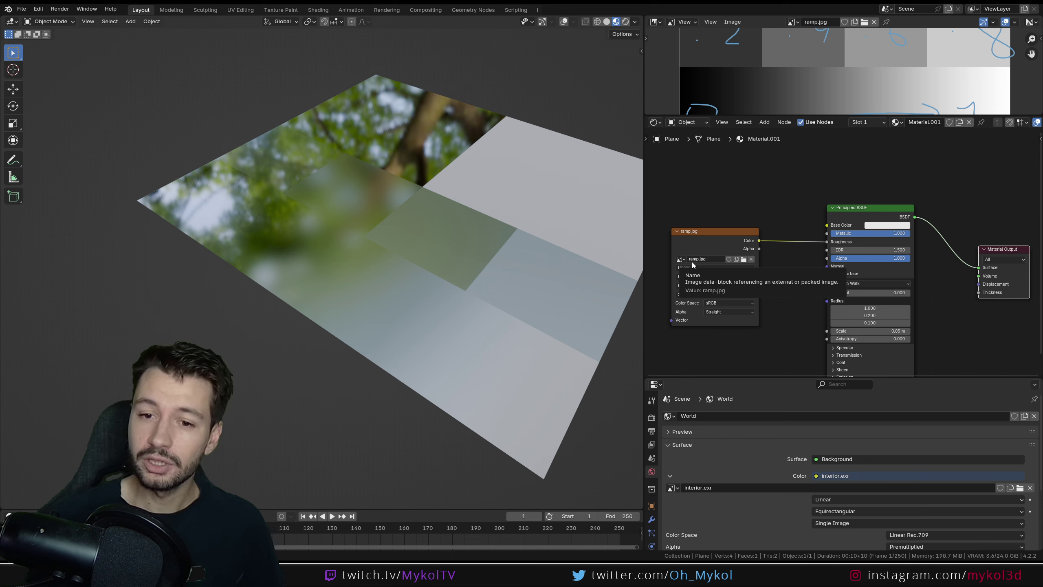
- Add a Noise Texture node via the 'noise' search and preview it on the plane
{"action": "key", "text": "shift+a"}
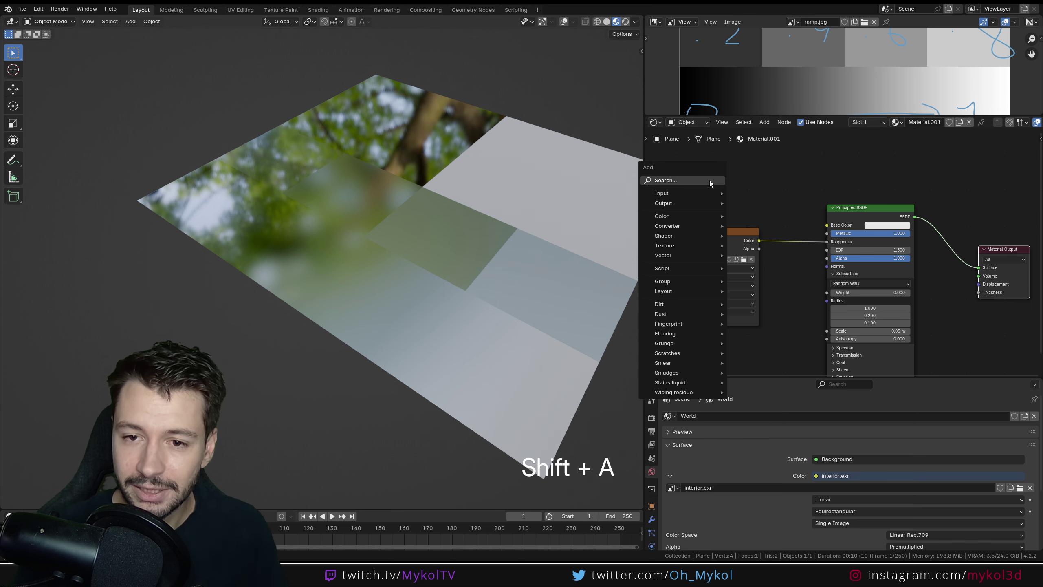
{"action": "left_click", "coordinate": [709, 181]}
{"action": "type", "text": "noise"}
{"action": "key", "text": "Return"}
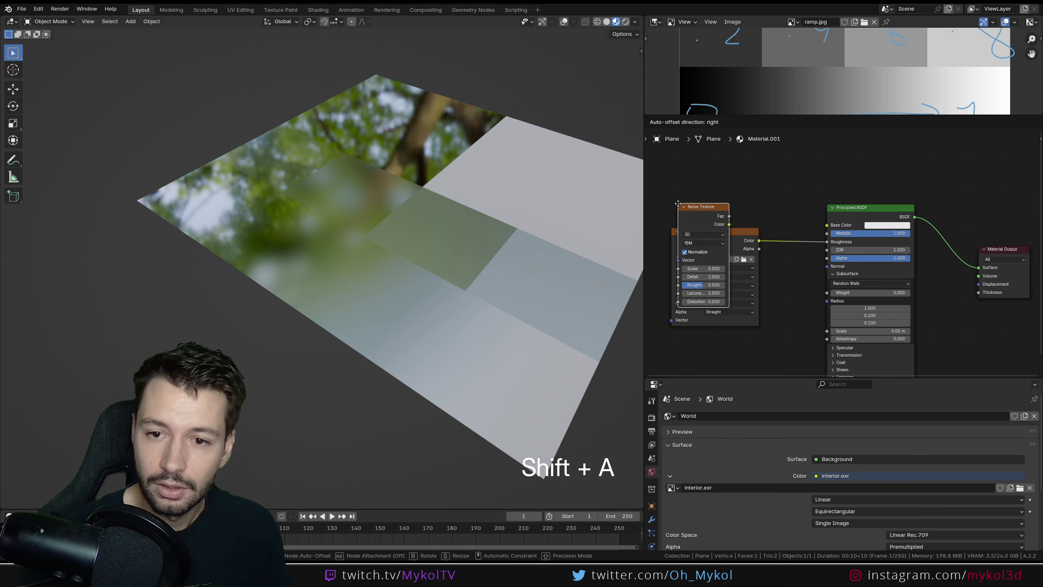
{"action": "left_click", "coordinate": [731, 150]}
{"action": "scroll", "coordinate": [426, 242], "scroll_direction": "down", "scroll_amount": 2}
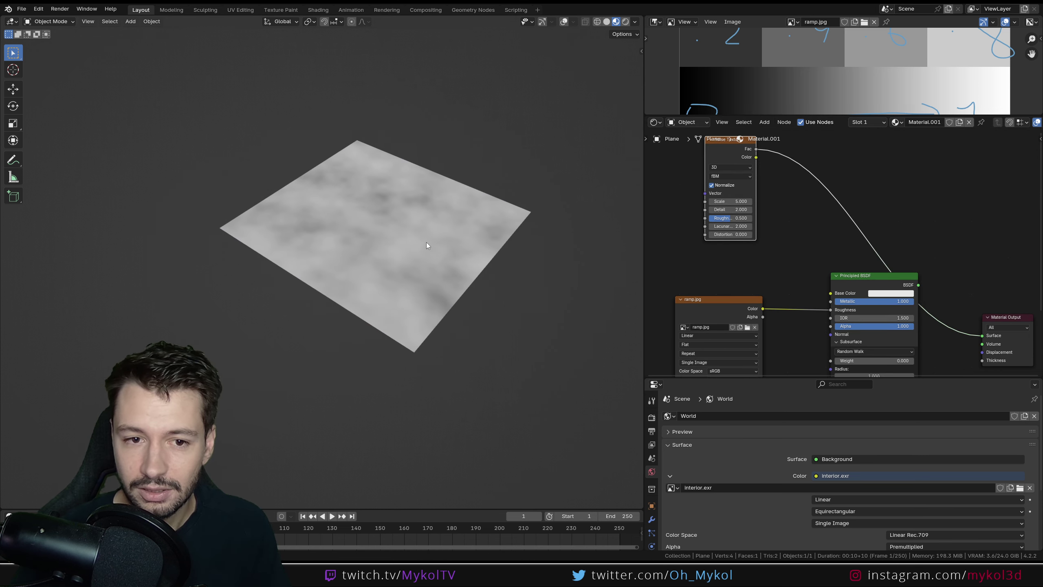
{"action": "middle_click_drag", "start_coordinate": [426, 243], "coordinate": [405, 246]}
{"action": "scroll", "coordinate": [751, 264], "scroll_direction": "down", "scroll_amount": 2}
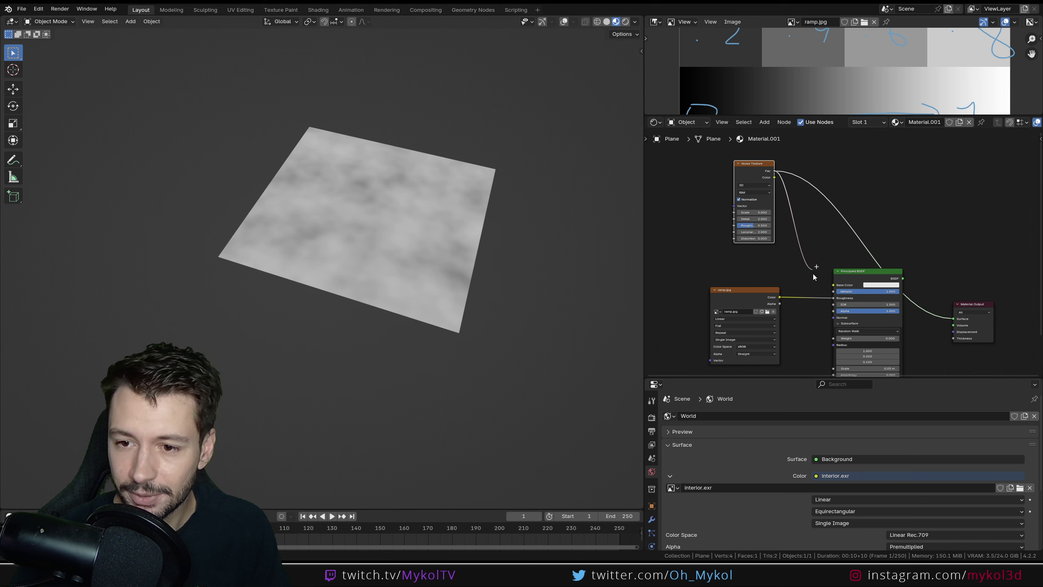
- Connect the noise Fac to Roughness, with Detail 15 and Scale 4.9
{"action": "left_click_drag", "start_coordinate": [814, 277], "coordinate": [835, 302]}
{"action": "left_click", "coordinate": [905, 290], "text": "ctrl+shift"}
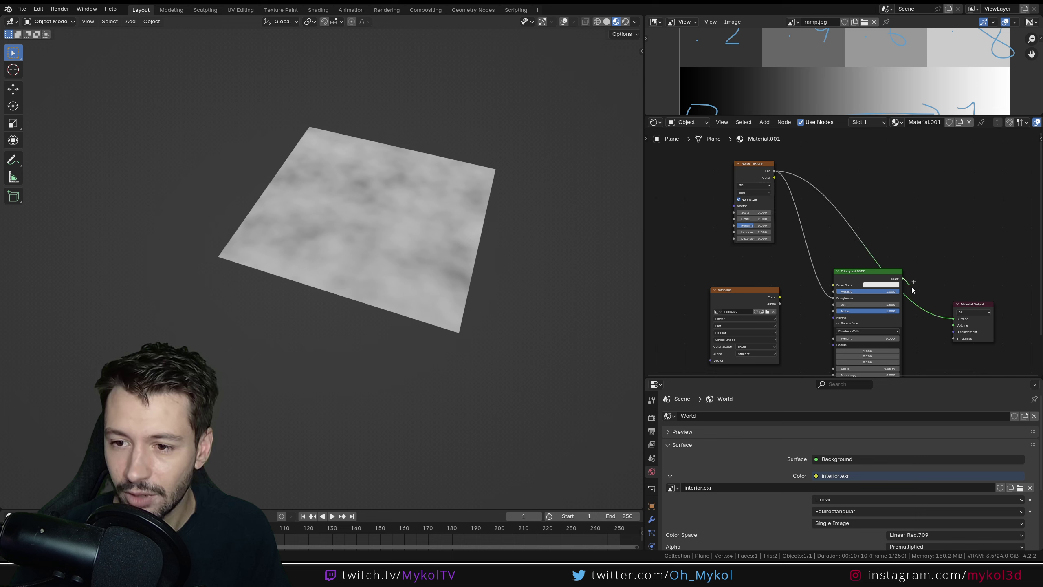
{"action": "middle_click_drag", "start_coordinate": [402, 270], "coordinate": [376, 255]}
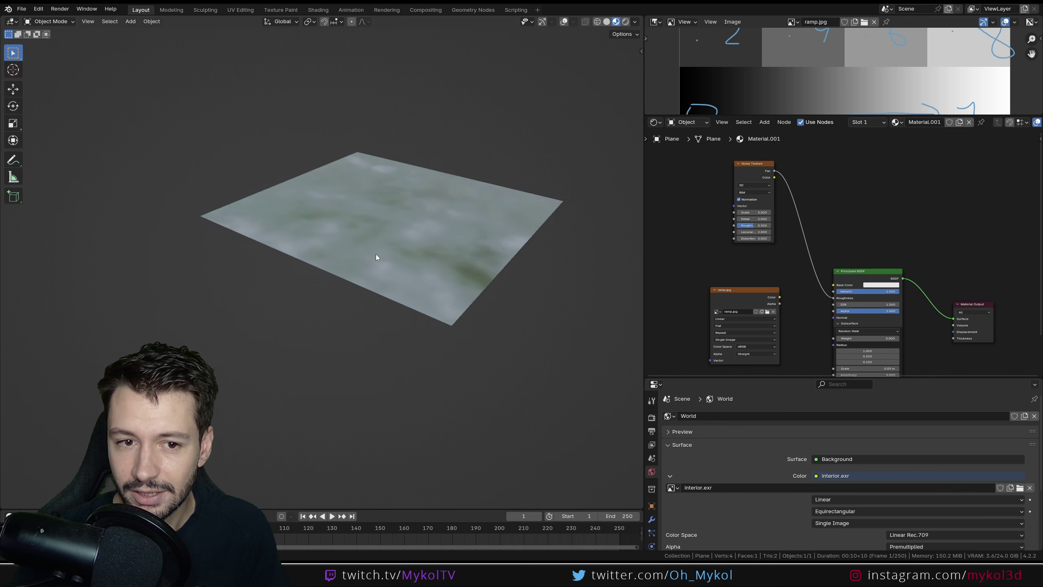
{"action": "scroll", "coordinate": [308, 294], "scroll_direction": "up", "scroll_amount": 5}
{"action": "mouse_move", "coordinate": [308, 296]}
{"action": "middle_mouse_down"}
{"action": "mouse_move", "coordinate": [381, 363]}
{"action": "mouse_move", "coordinate": [368, 313]}
{"action": "middle_mouse_up"}
{"action": "scroll", "coordinate": [730, 239], "scroll_direction": "up", "scroll_amount": 2}
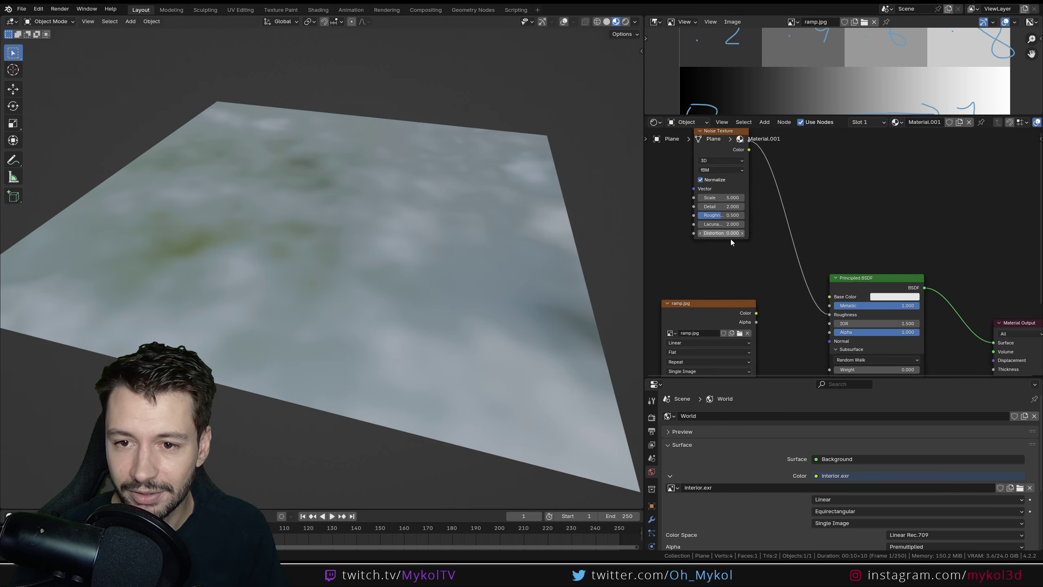
{"action": "scroll", "coordinate": [777, 280], "scroll_direction": "up", "scroll_amount": 2}
{"action": "scroll", "coordinate": [777, 279], "scroll_direction": "up", "scroll_amount": 1}
{"action": "left_click_drag", "start_coordinate": [717, 231], "coordinate": [781, 231]}
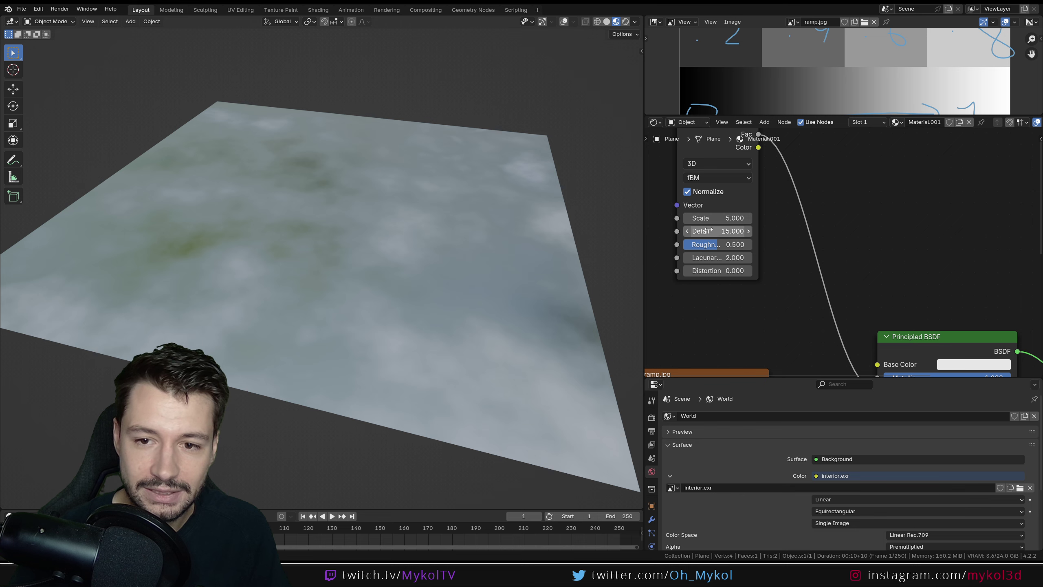
{"action": "mouse_move", "coordinate": [715, 218]}
{"action": "left_mouse_down"}
{"action": "mouse_move", "coordinate": [735, 218]}
{"action": "mouse_move", "coordinate": [698, 218]}
{"action": "left_mouse_up"}
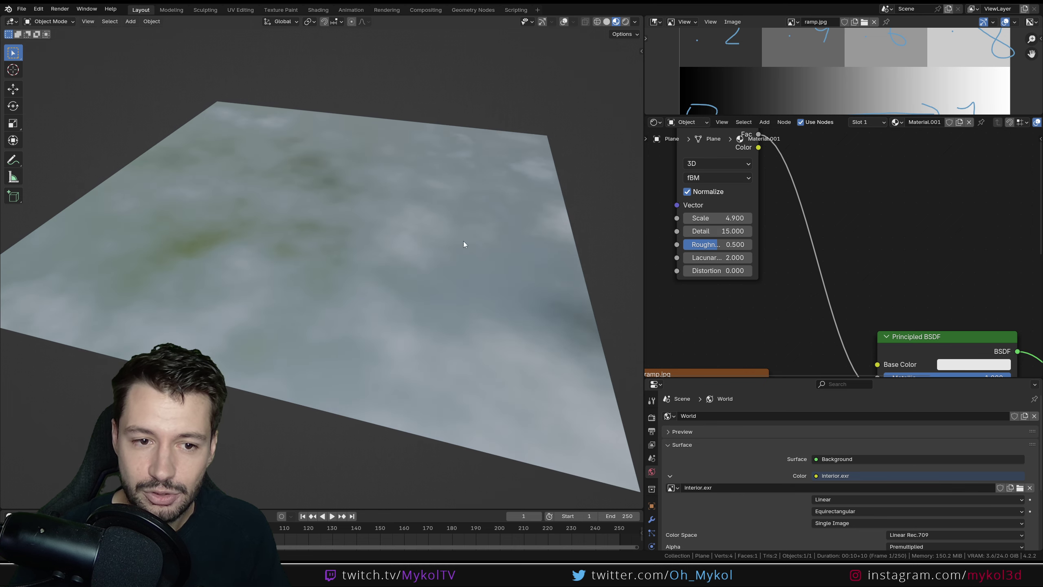
{"action": "mouse_move", "coordinate": [463, 241]}
{"action": "middle_mouse_down"}
{"action": "mouse_move", "coordinate": [419, 293]}
{"action": "mouse_move", "coordinate": [451, 243]}
{"action": "mouse_move", "coordinate": [389, 246]}
{"action": "middle_mouse_up"}
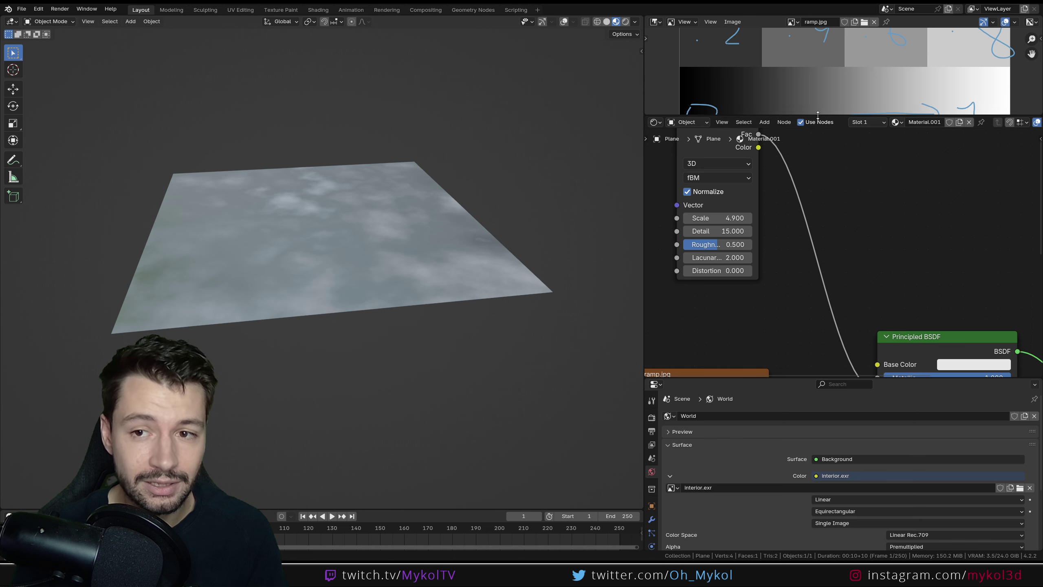
- Enlarge the image editor to inspect ramp.jpg, then reconnect its Color to Roughness, replacing the noise
{"action": "left_click_drag", "start_coordinate": [817, 115], "coordinate": [818, 341]}
{"action": "scroll", "coordinate": [816, 176], "scroll_direction": "down", "scroll_amount": 2}
{"action": "scroll", "coordinate": [817, 177], "scroll_direction": "down", "scroll_amount": 1}
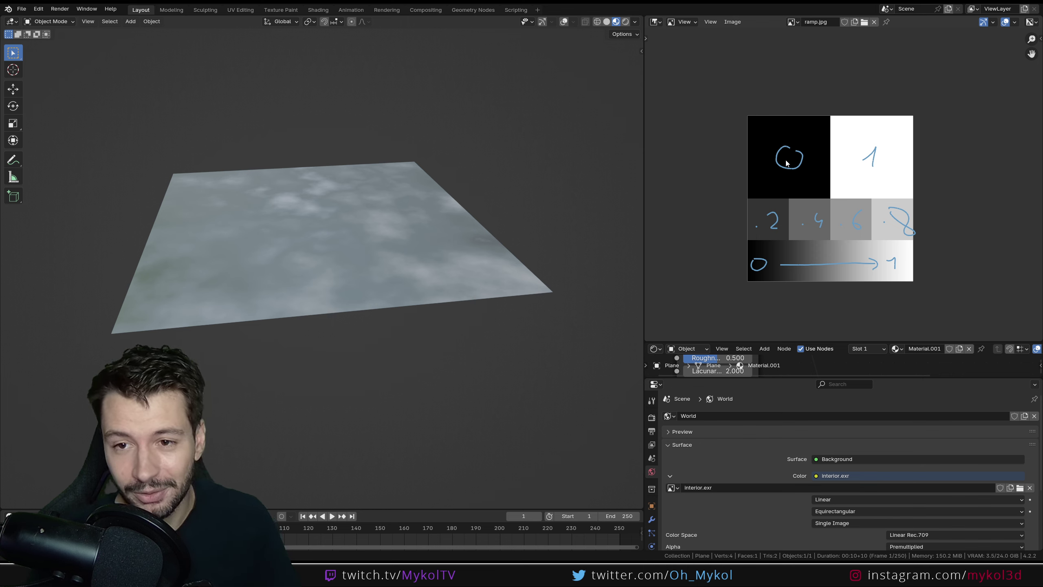
{"action": "scroll", "coordinate": [786, 163], "scroll_direction": "up", "scroll_amount": 3}
{"action": "scroll", "coordinate": [780, 136], "scroll_direction": "down", "scroll_amount": 1}
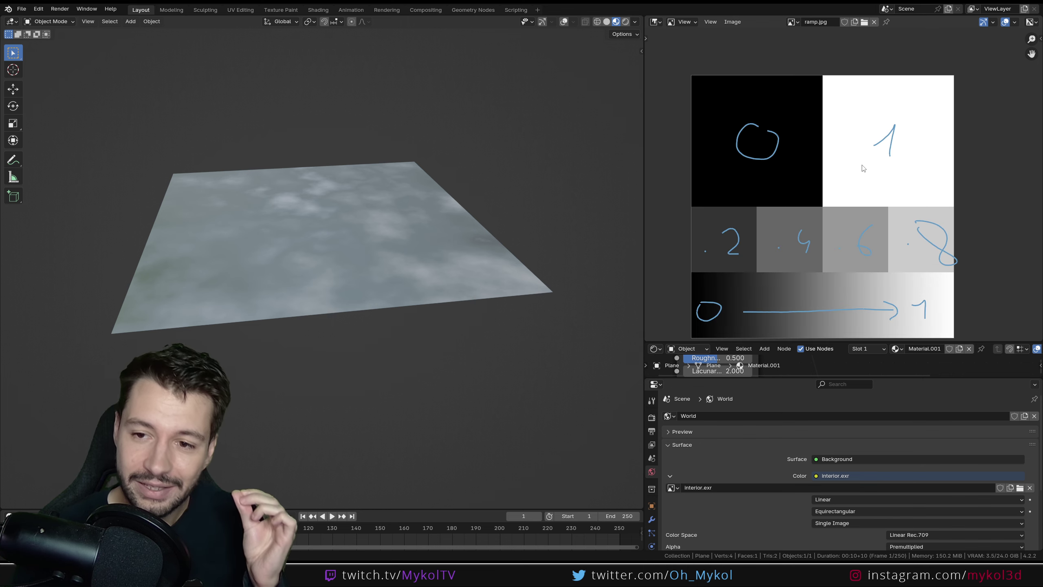
{"action": "scroll", "coordinate": [773, 109], "scroll_direction": "down", "scroll_amount": 1}
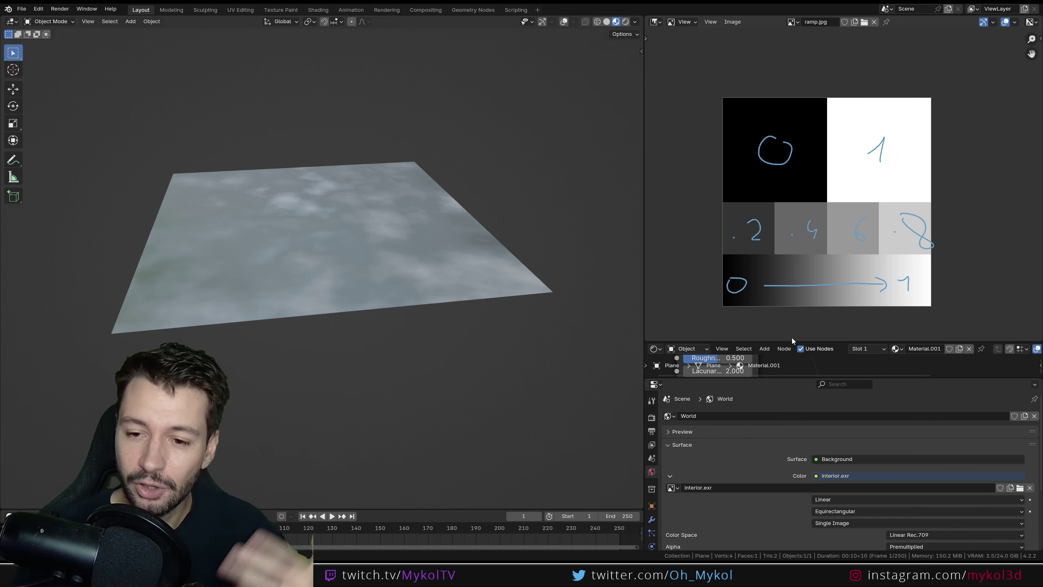
{"action": "left_click_drag", "start_coordinate": [793, 341], "coordinate": [793, 135]}
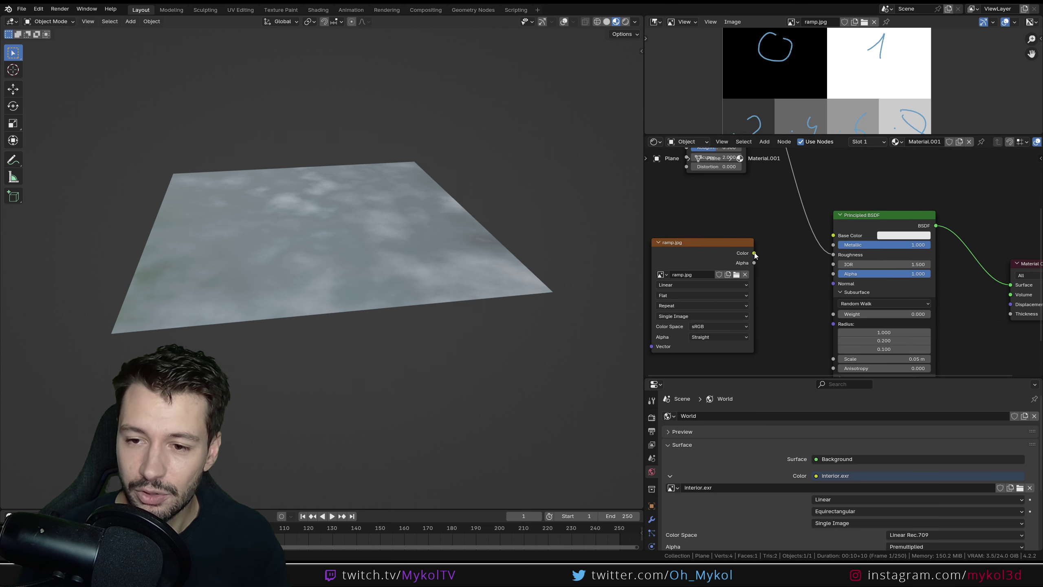
{"action": "left_click_drag", "start_coordinate": [839, 255], "coordinate": [840, 255]}
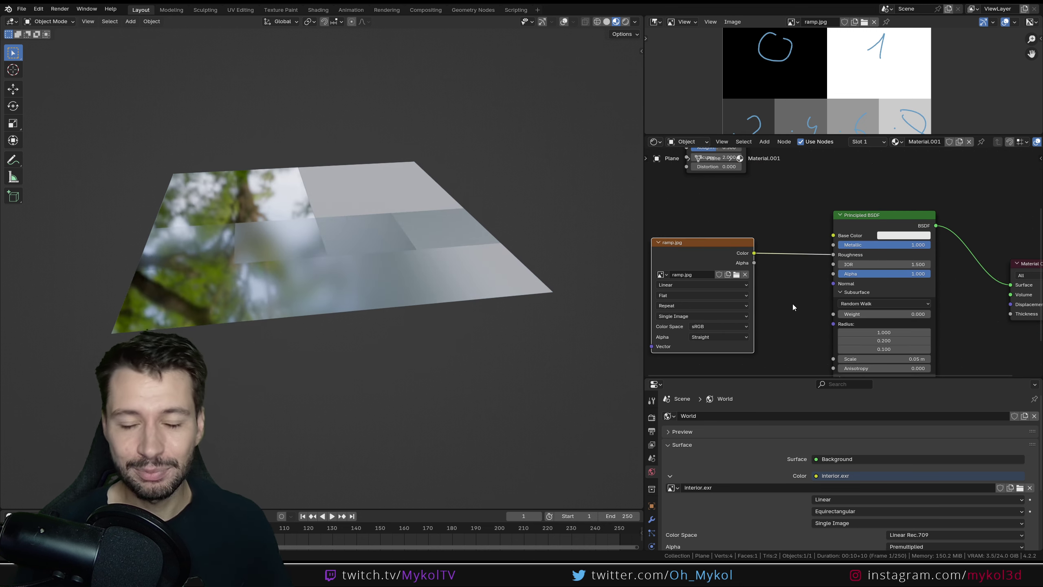